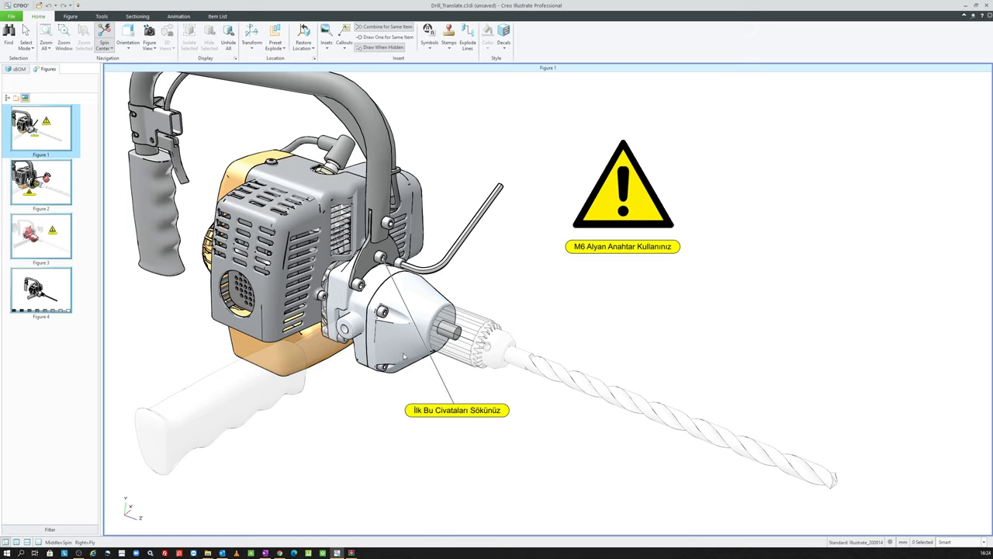
# Switch the ribbon to the Tools tab while the drill's Figure 1 is shown
pyautogui.click(109, 15)
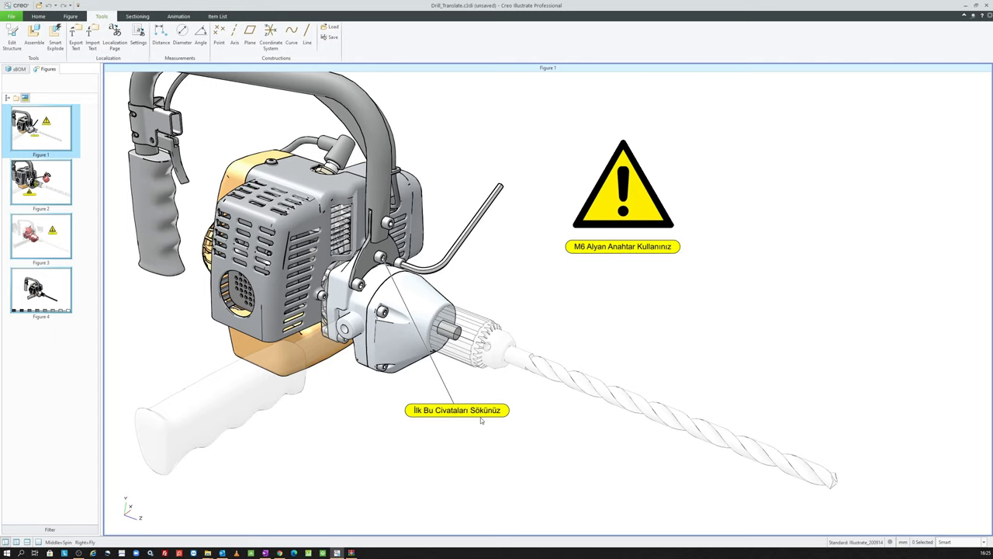
pyautogui.click(51, 175)
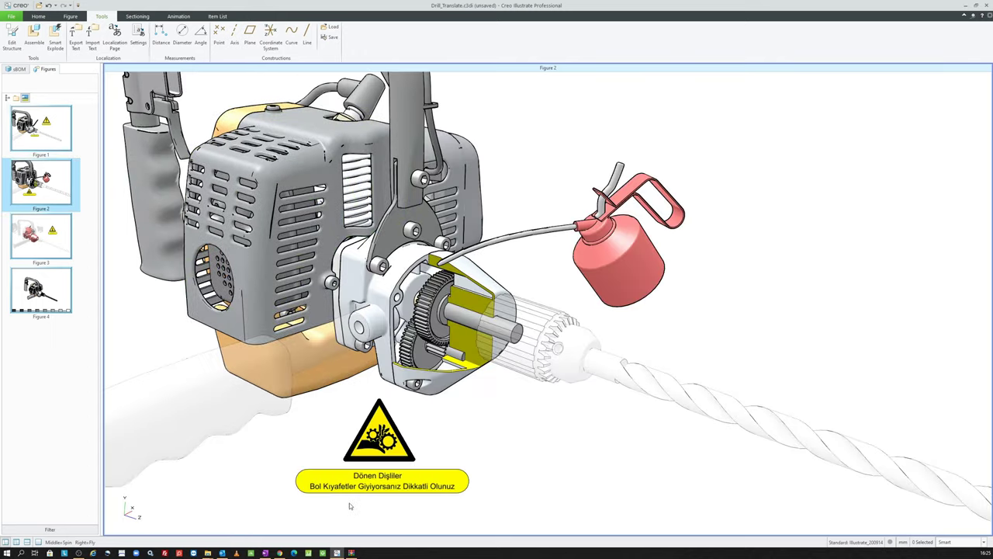
pyautogui.click(54, 234)
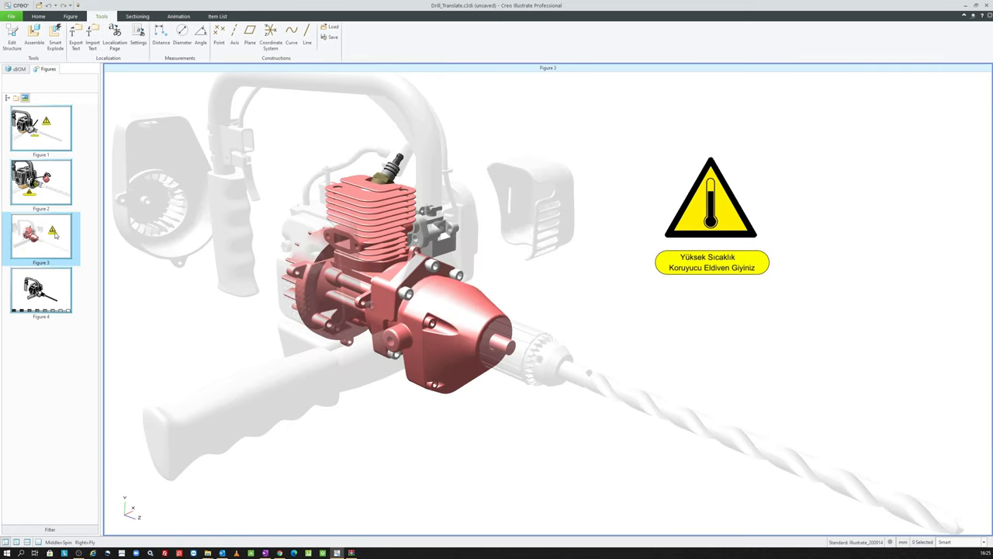
pyautogui.click(55, 135)
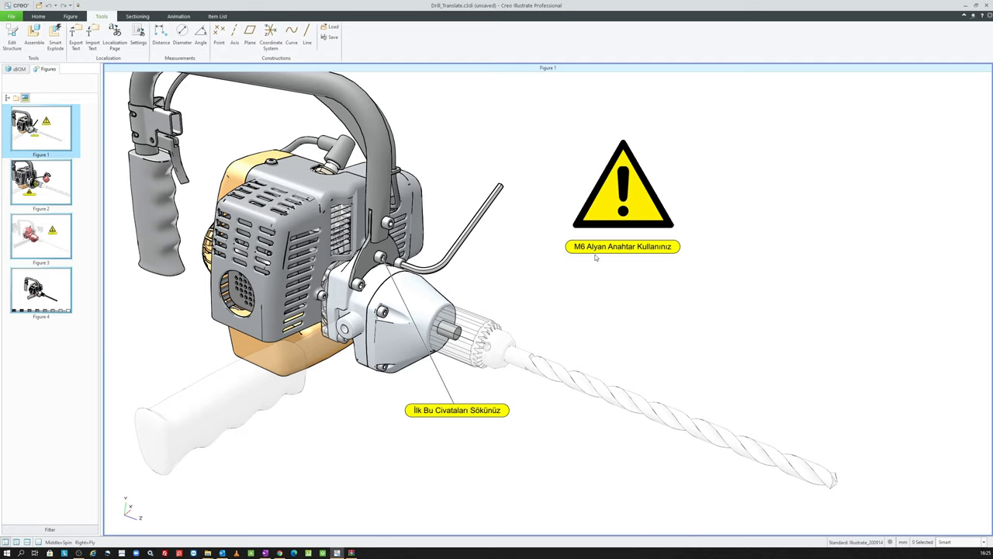
# Check the M6 Allen key callout text, then display the Localization table of original and translated notes
pyautogui.moveTo(626, 247)
pyautogui.doubleClick(626, 248)
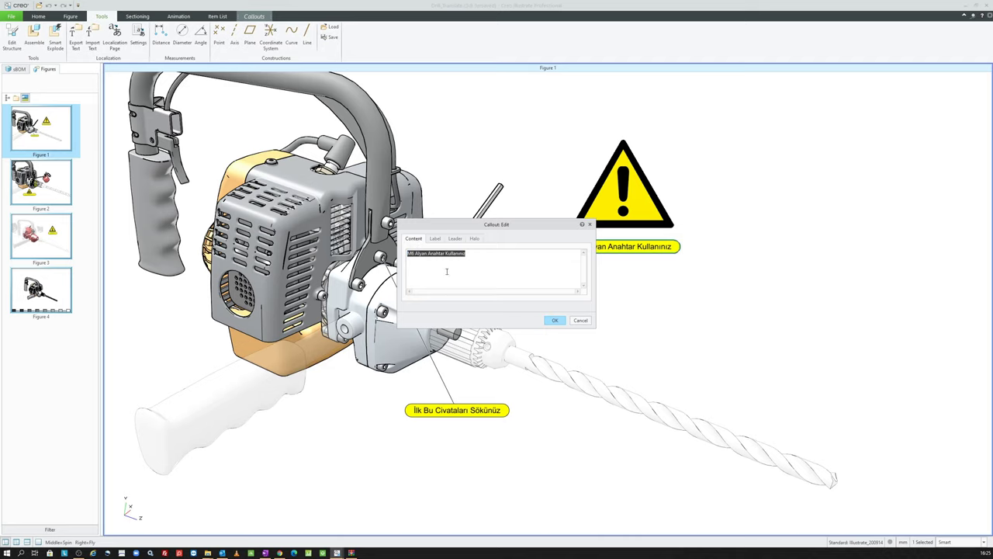
pyautogui.click(553, 321)
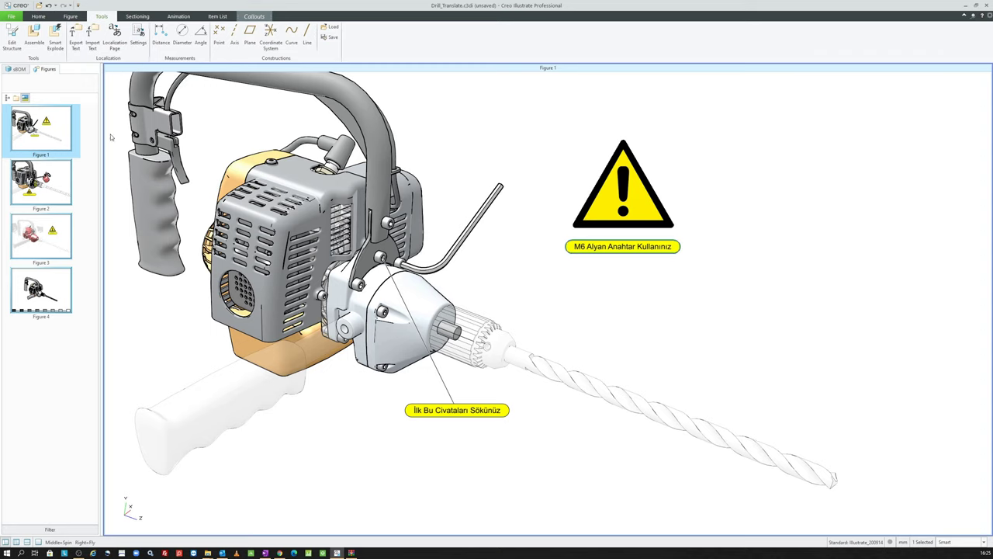
pyautogui.click(27, 542)
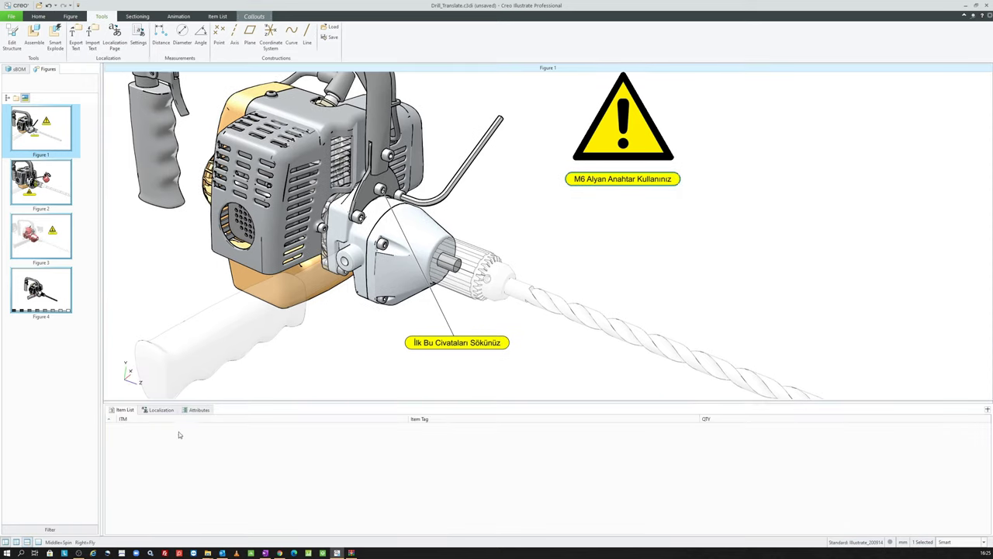
pyautogui.click(163, 411)
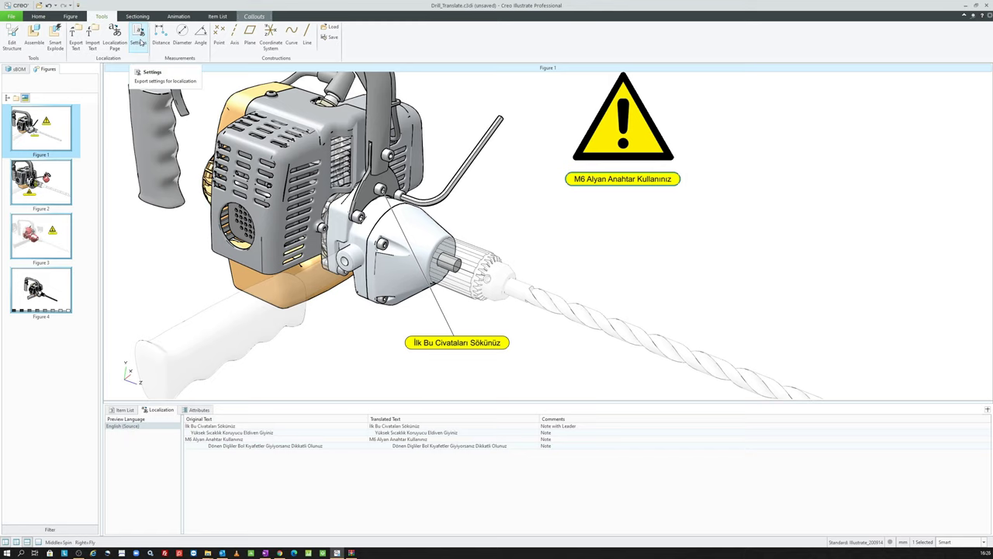
# Define a Turkish language with code TR and publish name Turkish, then accept the localization options
pyautogui.click(141, 43)
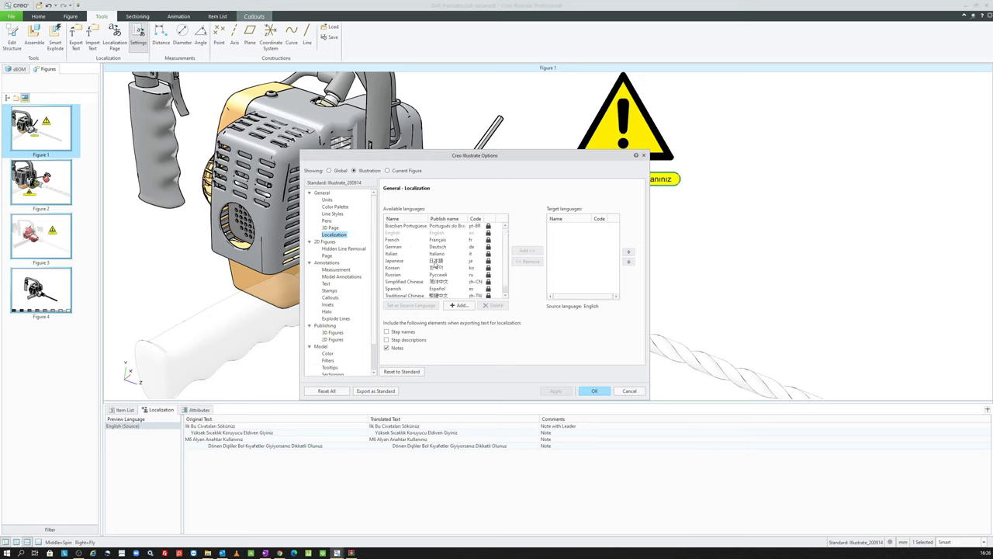
pyautogui.click(460, 305)
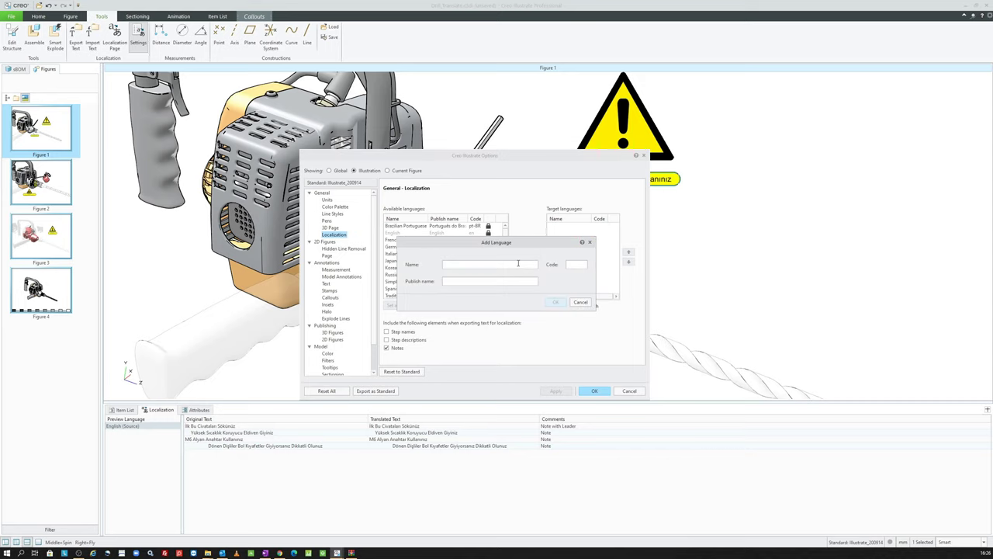
pyautogui.write('Tu')
pyautogui.write('TR')
pyautogui.write('TR')
pyautogui.press('BackSpace')
pyautogui.click(552, 303)
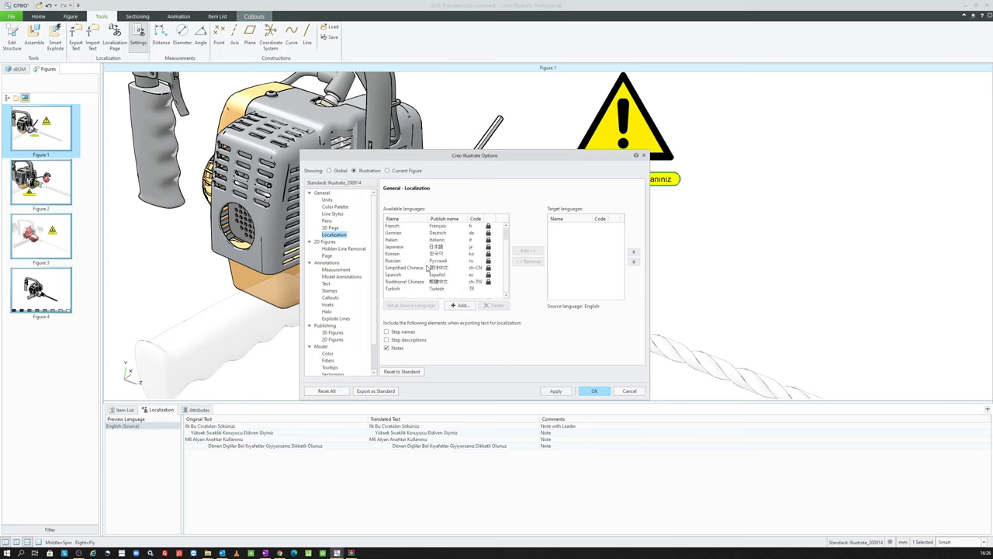
pyautogui.click(433, 290)
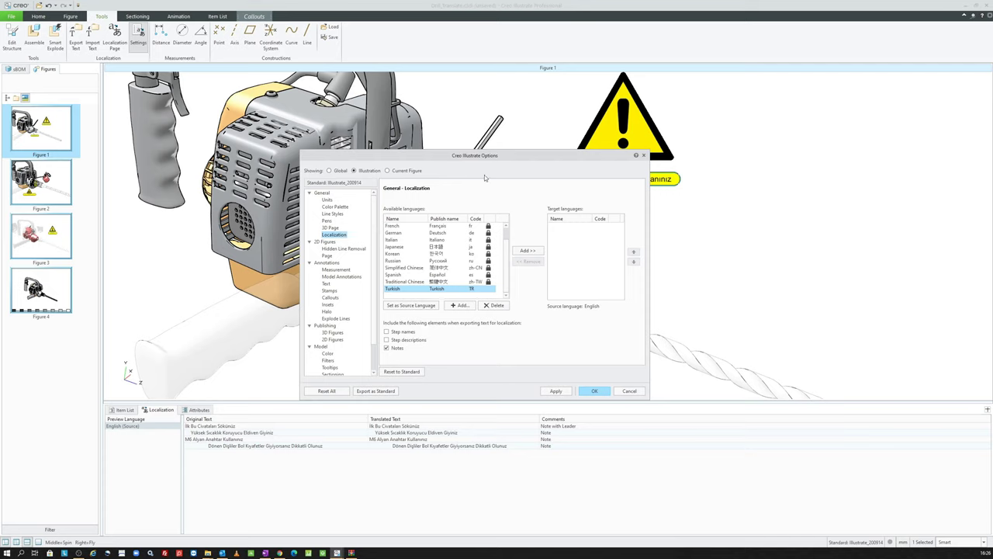
pyautogui.moveTo(506, 159); pyautogui.dragTo(301, 152)
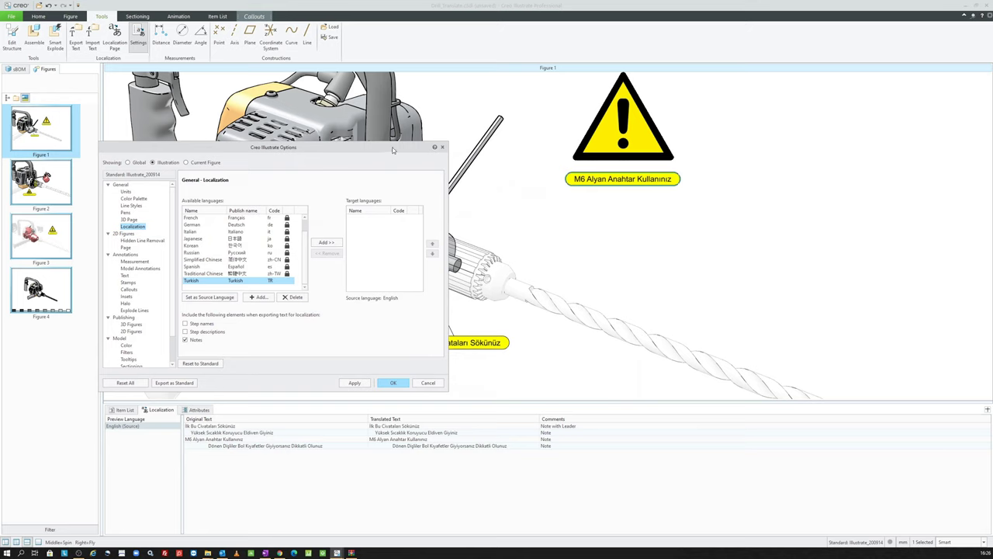
pyautogui.moveTo(391, 146); pyautogui.dragTo(661, 124)
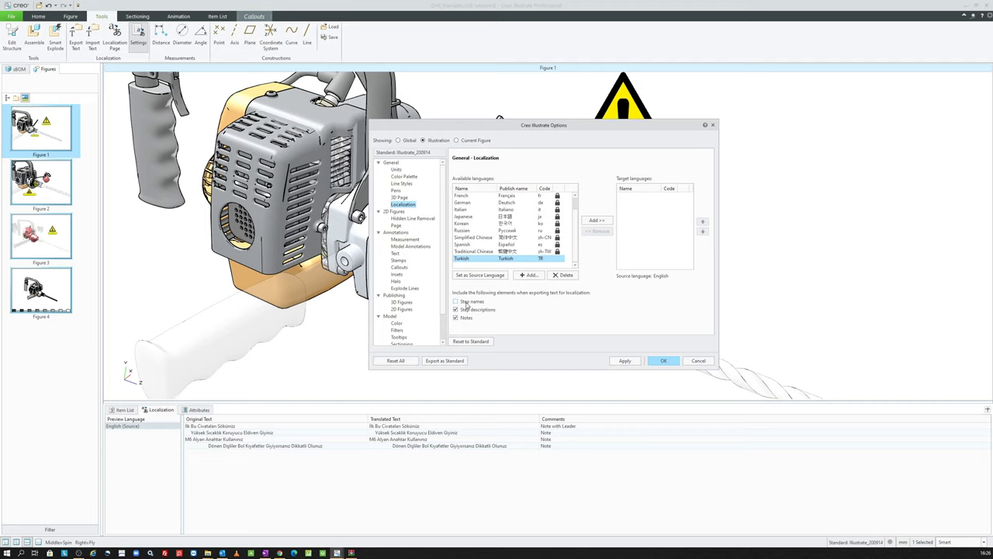
pyautogui.click(662, 361)
# On Figure 4, review the Turkish descriptions of steps 1. Adım and 2. Adım, then reopen the localization options
pyautogui.click(44, 281)
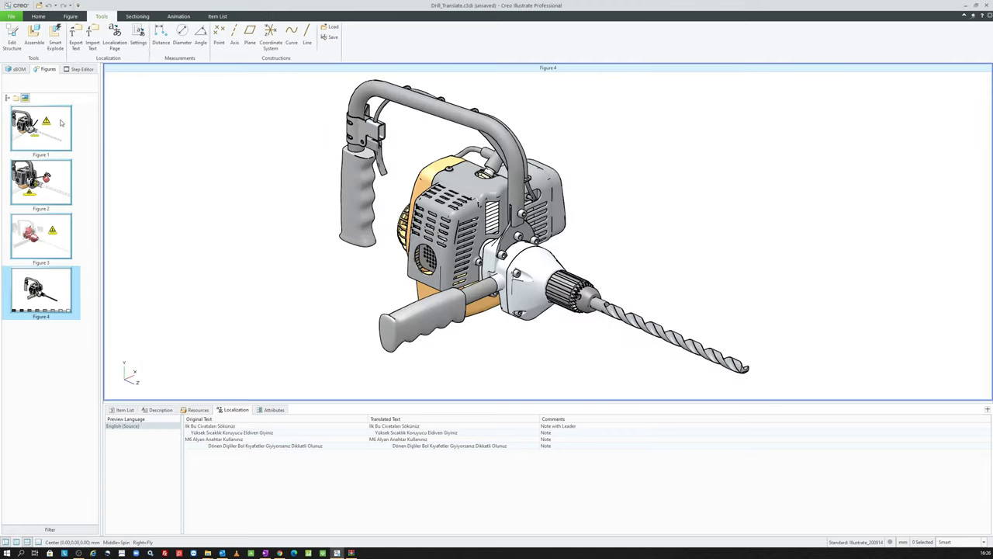
pyautogui.click(76, 69)
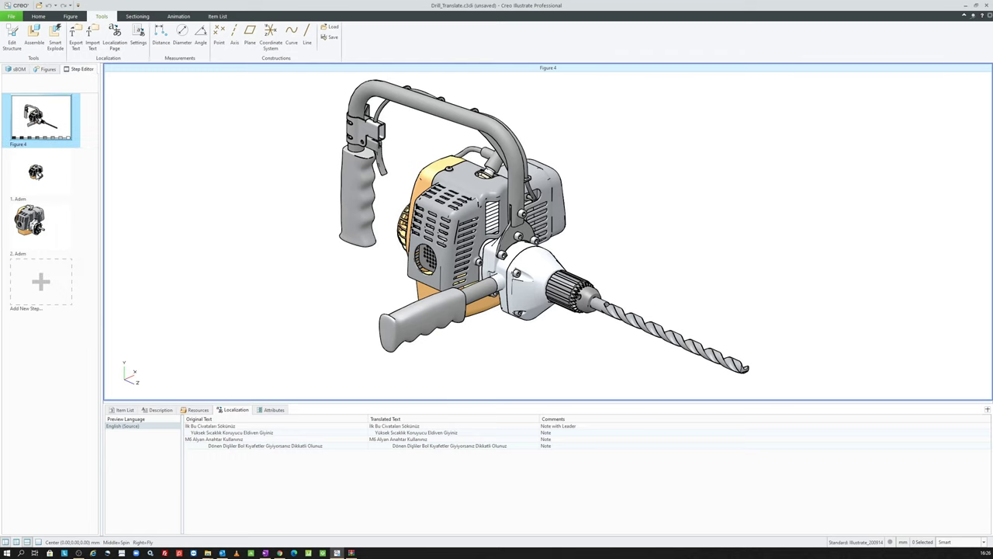
pyautogui.click(43, 190)
pyautogui.click(53, 222)
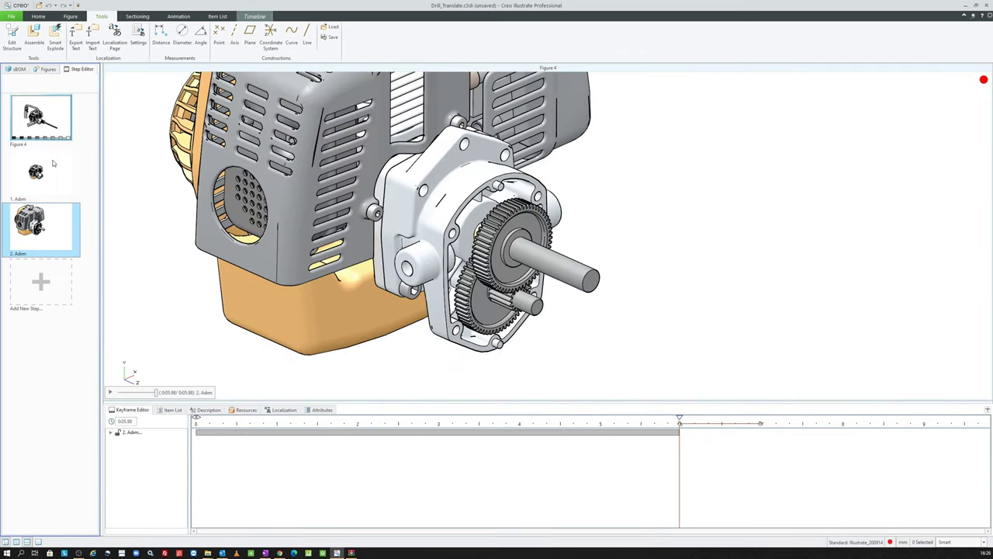
pyautogui.click(205, 410)
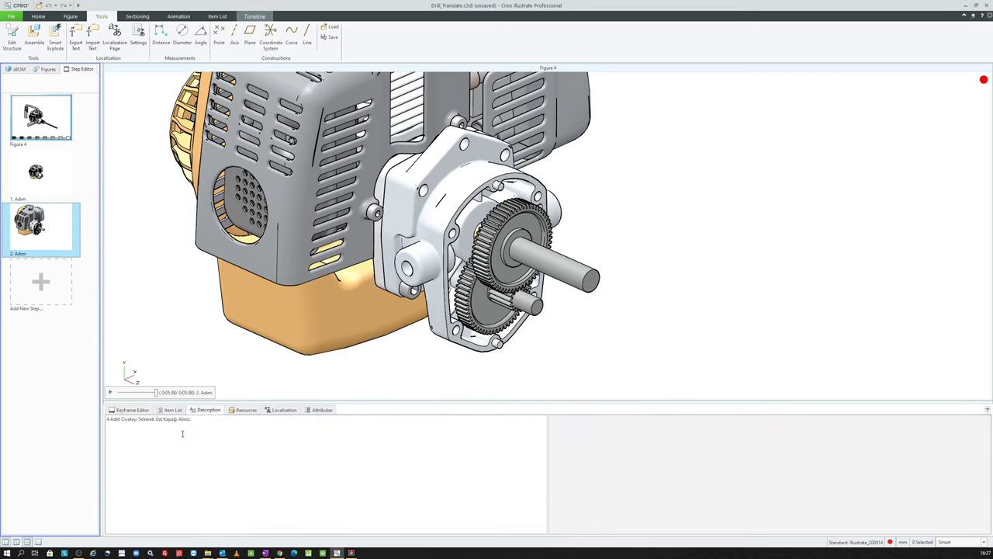
pyautogui.click(16, 190)
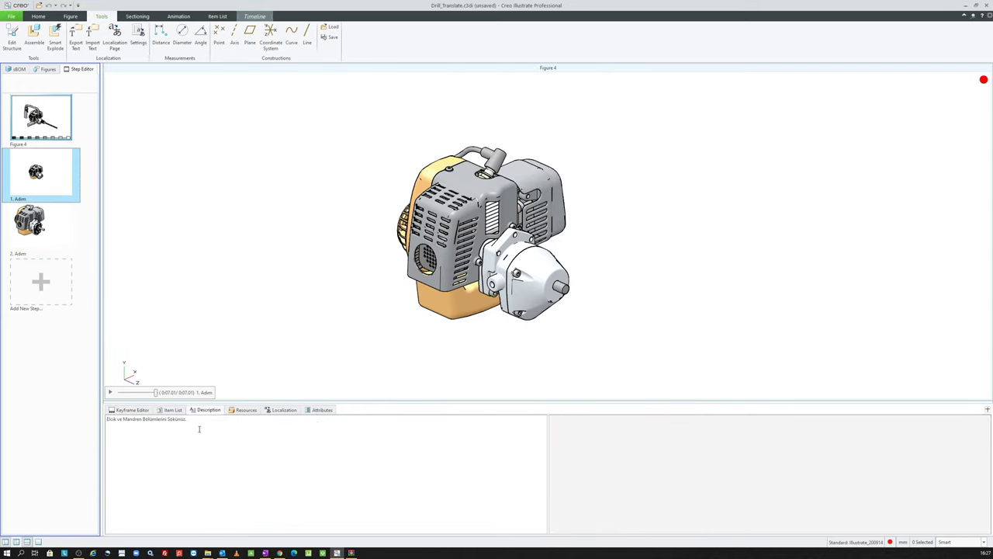
pyautogui.moveTo(187, 419); pyautogui.dragTo(110, 401)
pyautogui.click(50, 226)
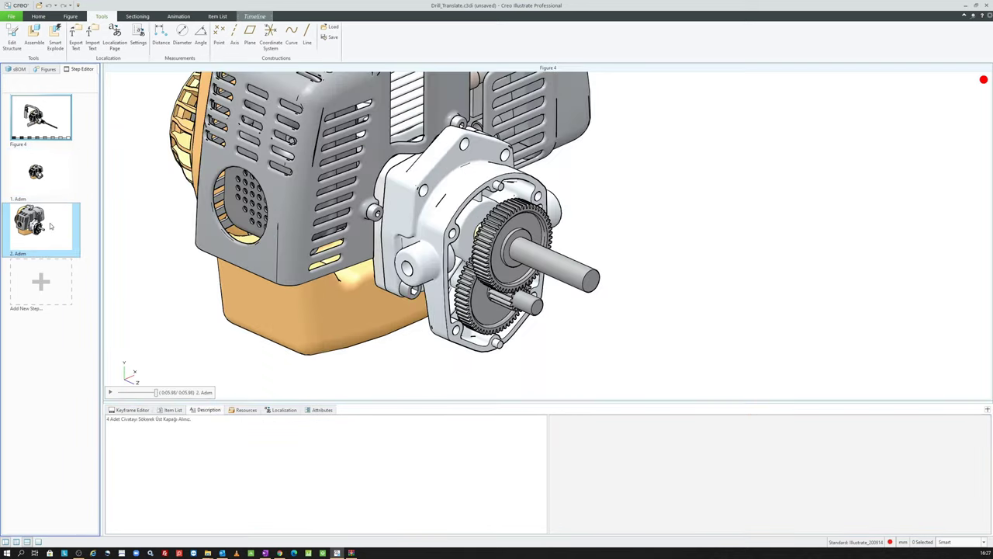
pyautogui.moveTo(204, 425); pyautogui.dragTo(98, 417)
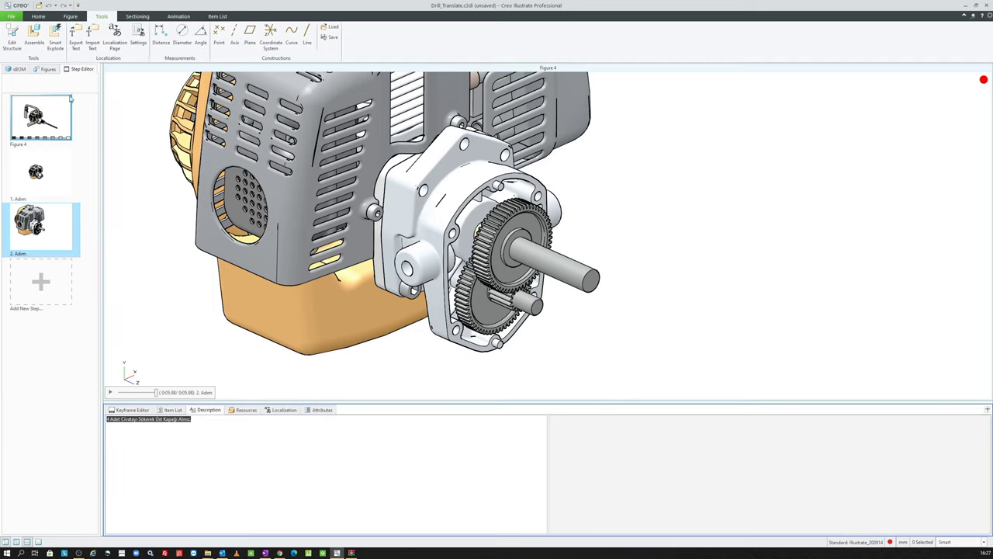
pyautogui.click(284, 410)
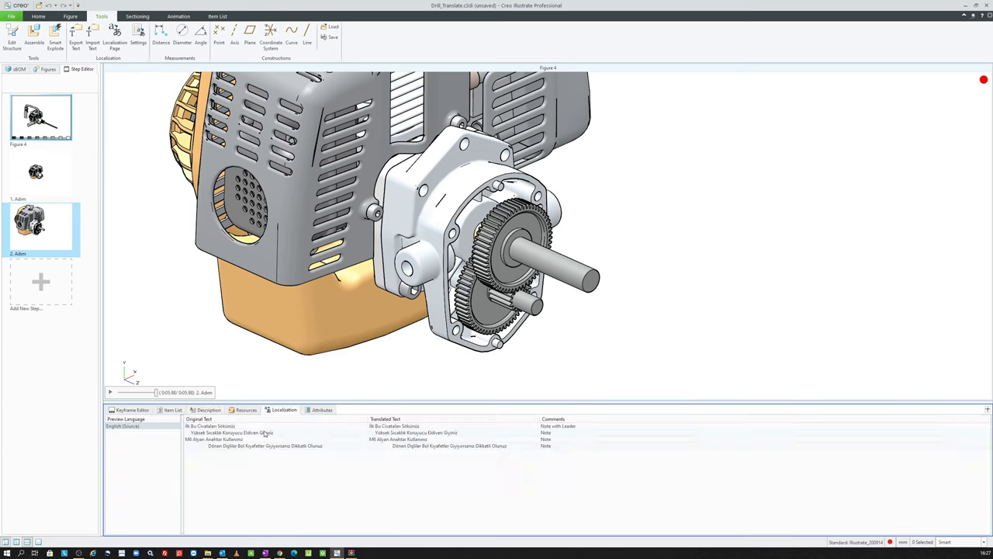
pyautogui.click(138, 35)
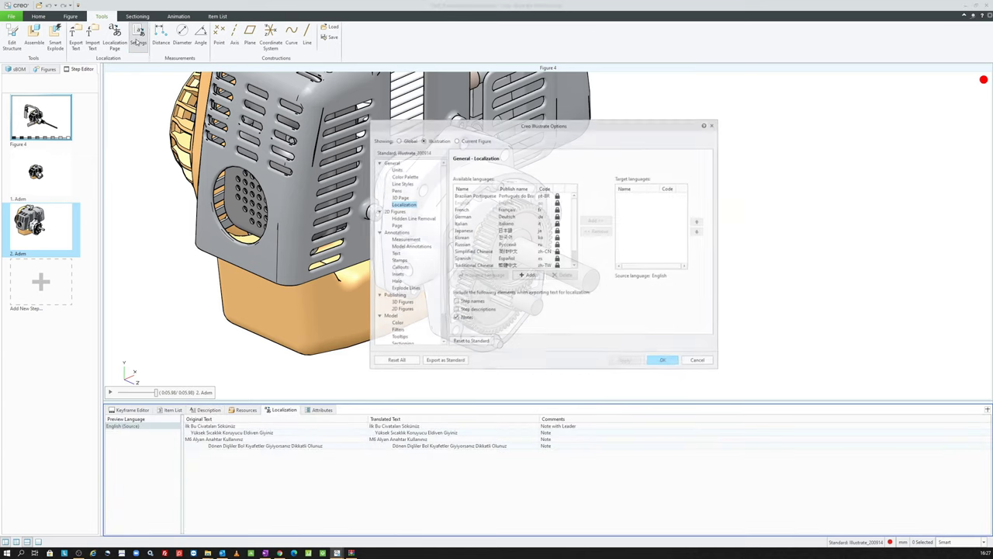
# Include step names and step descriptions in the exported translatable text, apply, and close
pyautogui.click(473, 309)
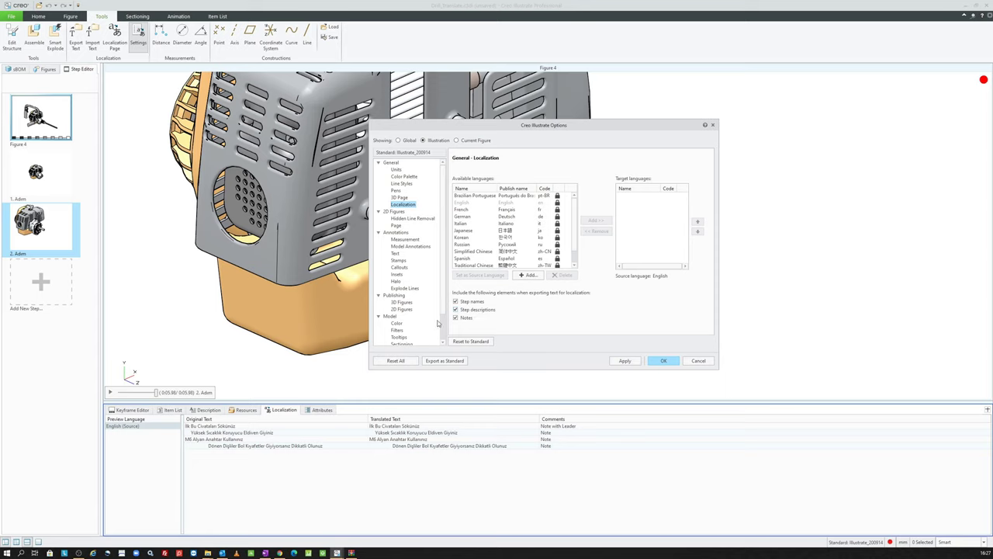
pyautogui.click(626, 361)
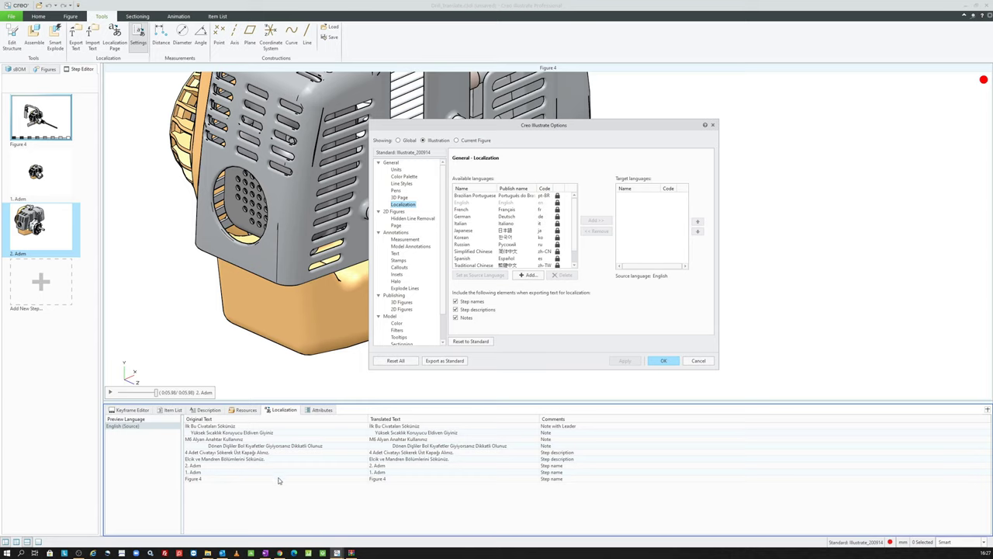
pyautogui.click(669, 361)
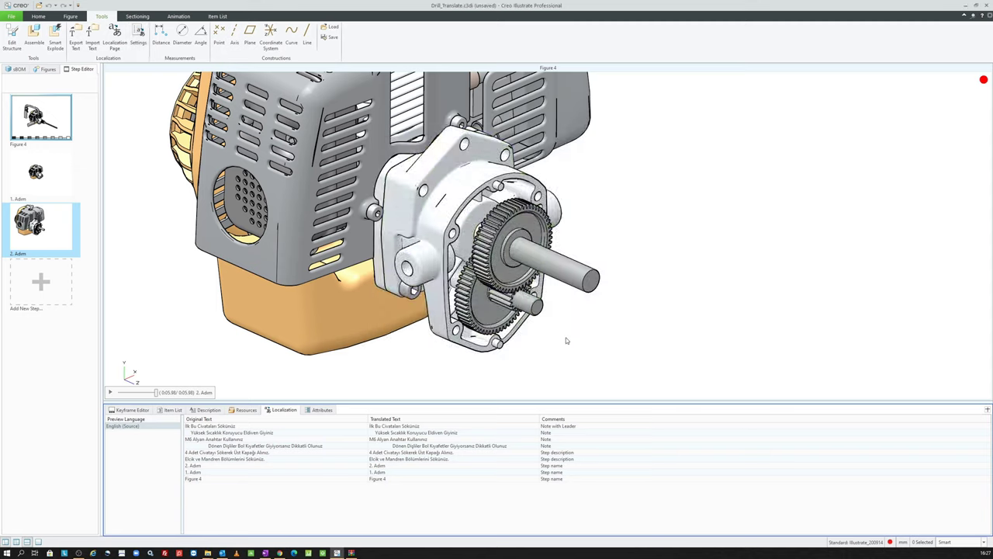
pyautogui.click(38, 16)
pyautogui.click(45, 70)
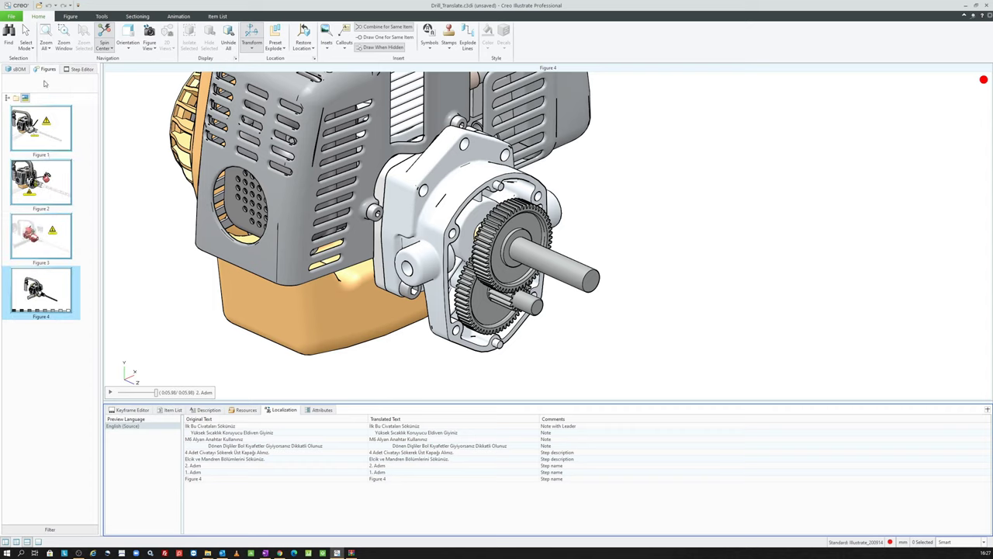
pyautogui.click(47, 237)
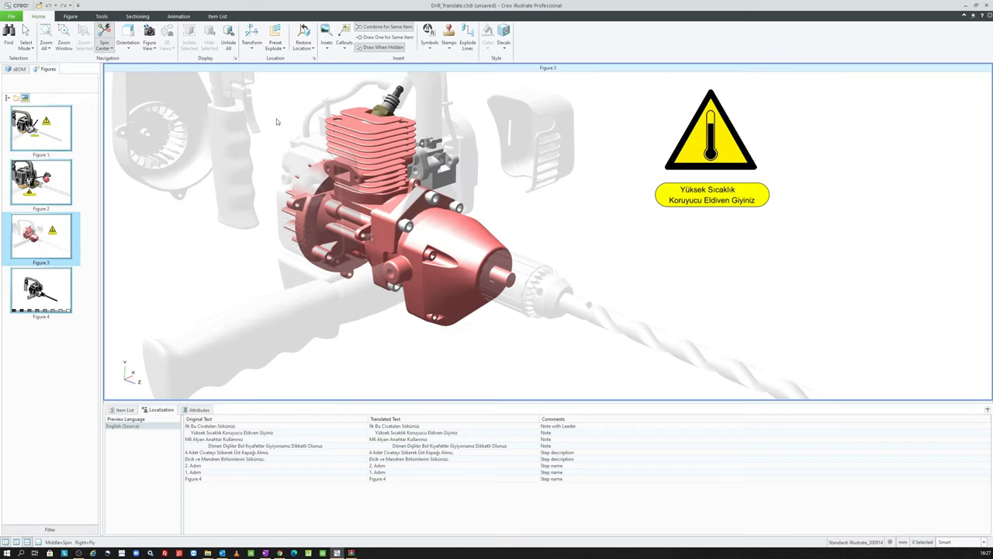
pyautogui.click(349, 50)
pyautogui.scroll(-1, 380, 194)
pyautogui.scroll(-2, 380, 194)
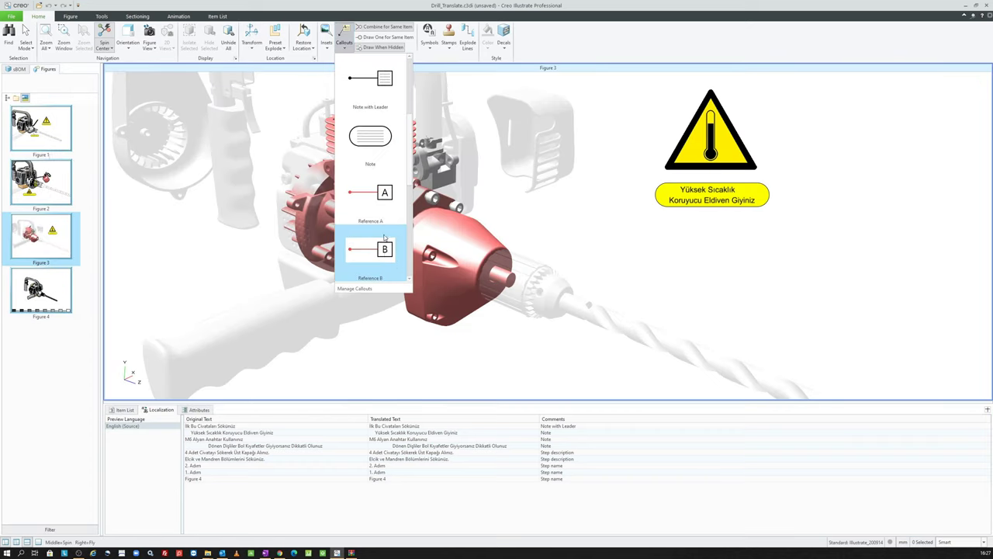
pyautogui.scroll(-3, 386, 239)
pyautogui.scroll(-2, 386, 239)
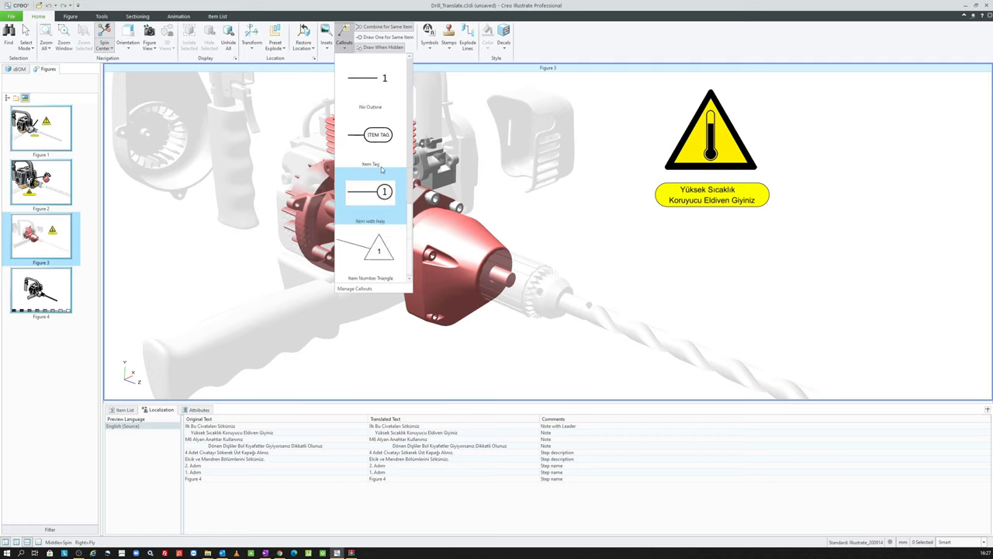
pyautogui.scroll(-4, 380, 149)
pyautogui.click(372, 201)
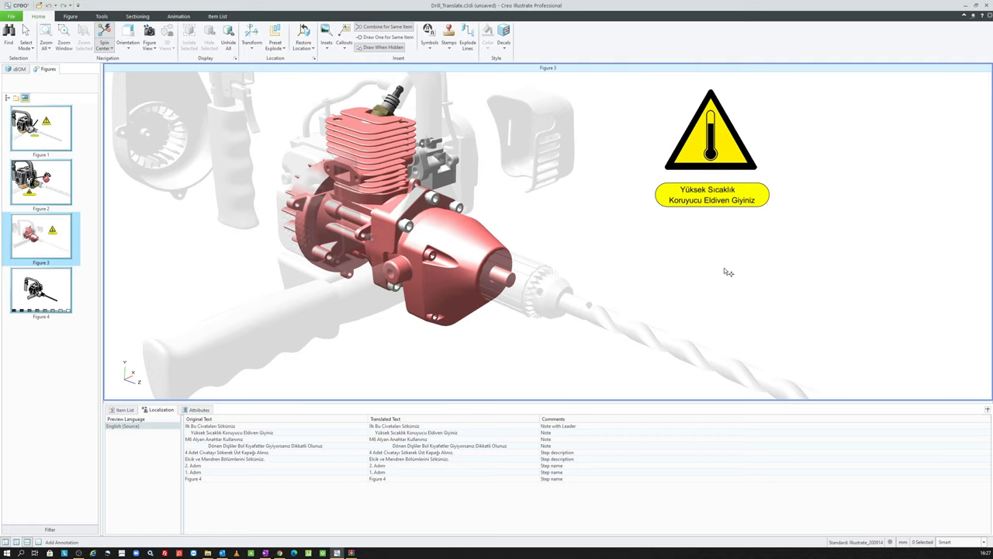
pyautogui.click(724, 271)
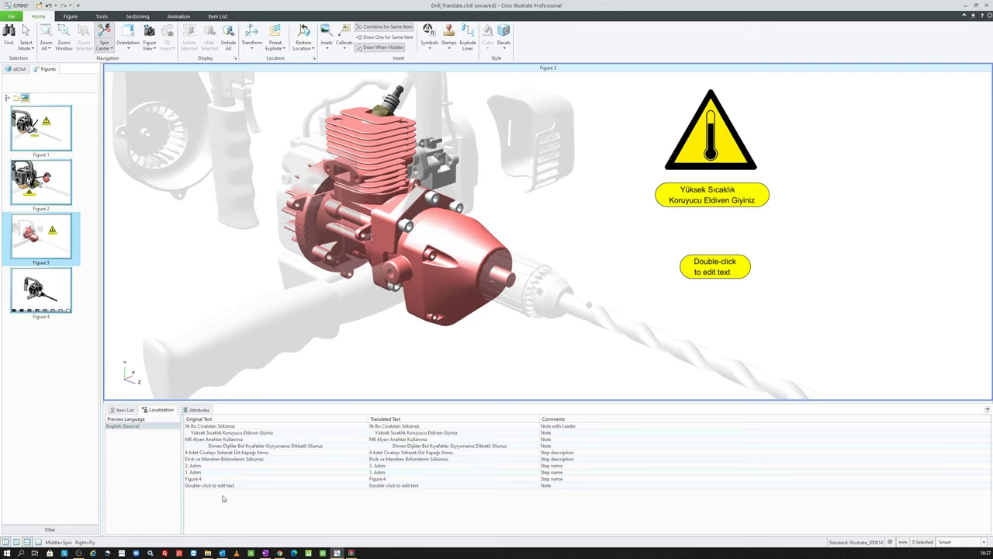
pyautogui.doubleClick(726, 257)
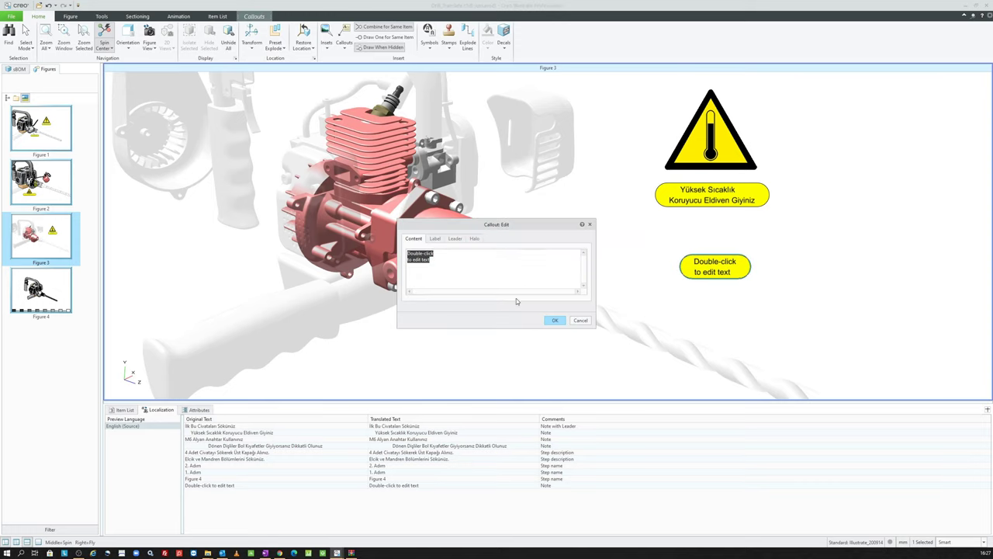
pyautogui.write('not 1')
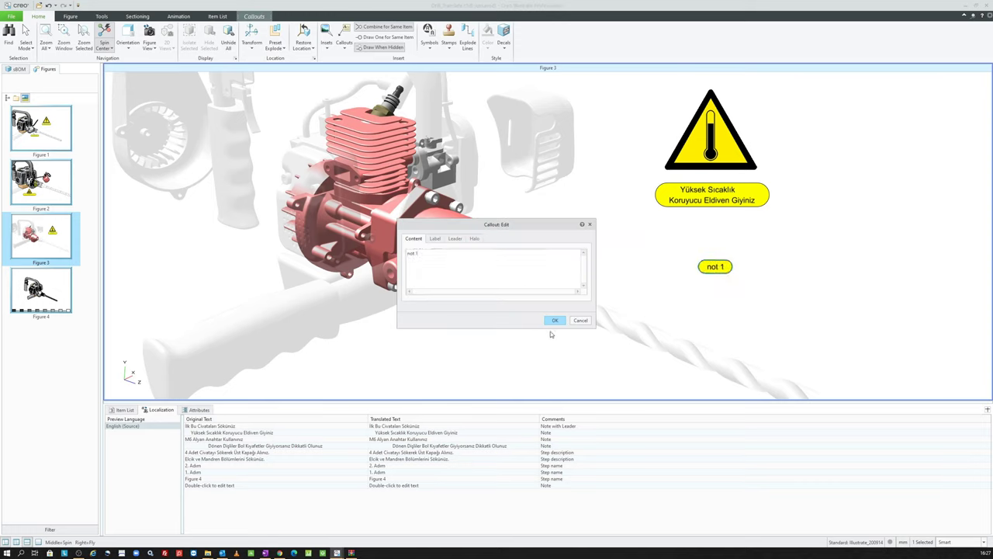
pyautogui.click(554, 319)
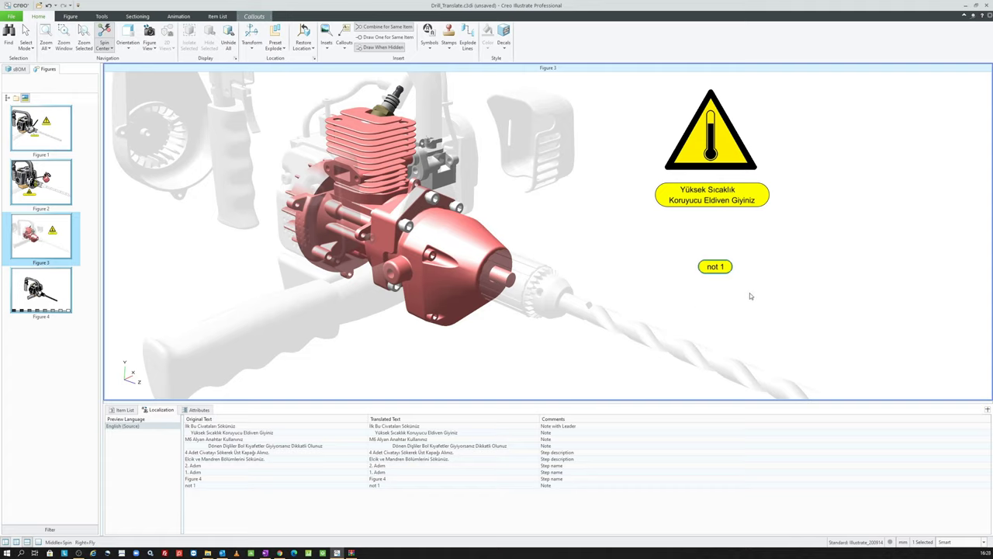
pyautogui.press('Delete')
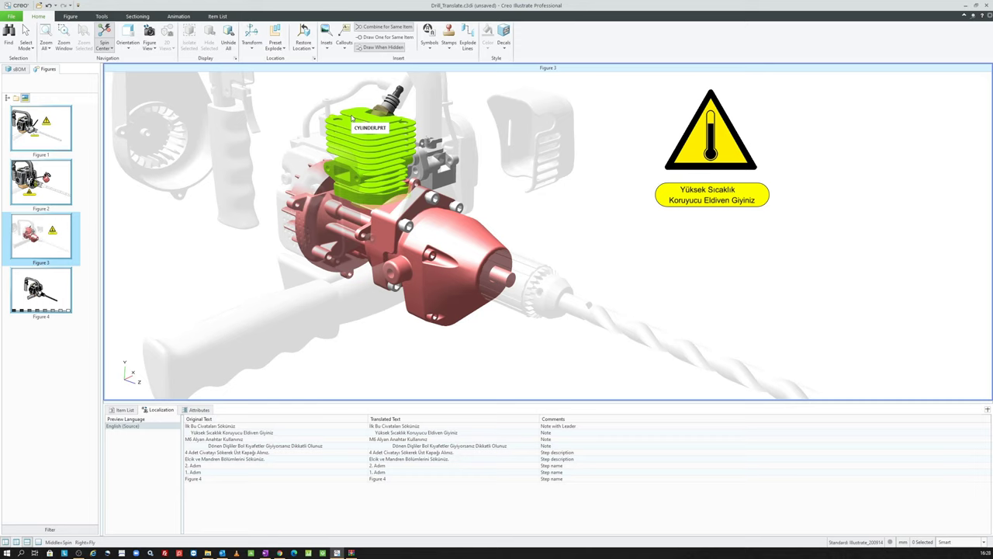
pyautogui.click(102, 16)
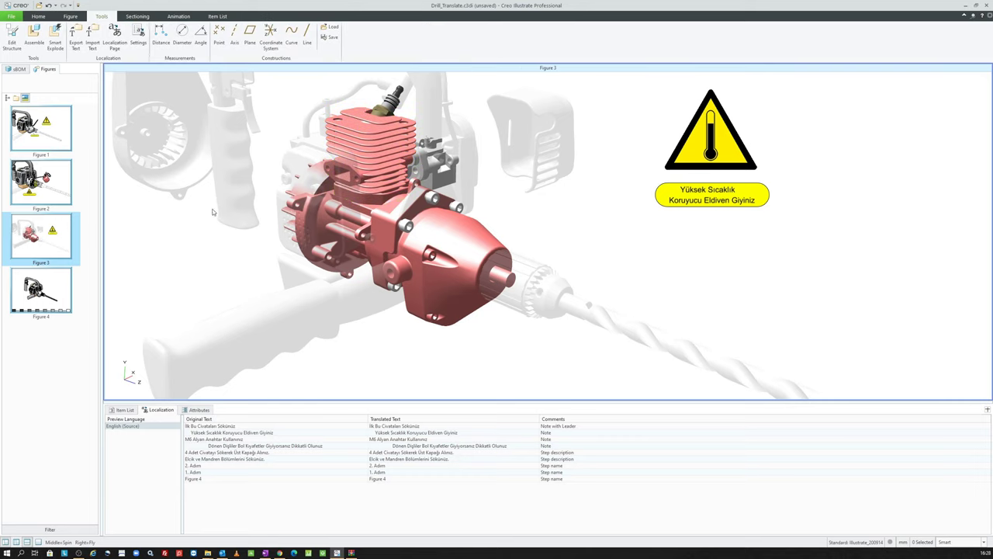
# Return to Figure 1 and reopen the localization settings
pyautogui.click(51, 127)
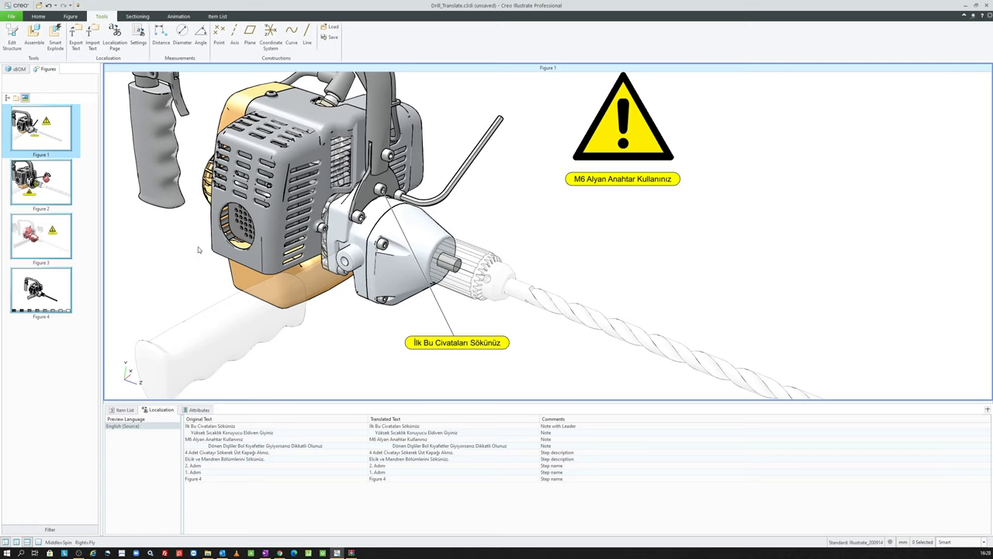
pyautogui.click(141, 35)
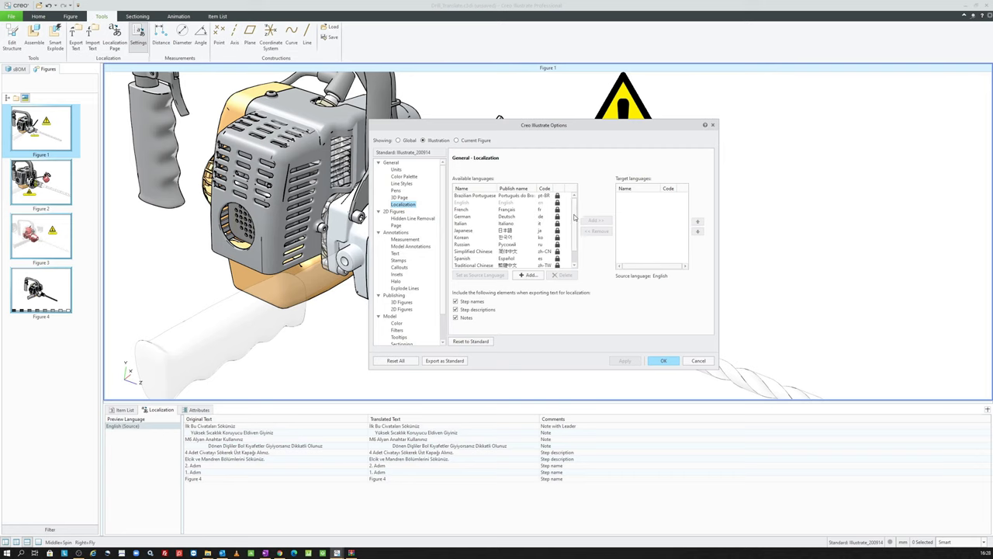
# Set Turkish as the source language and confirm the change
pyautogui.moveTo(574, 217); pyautogui.dragTo(575, 216)
pyautogui.scroll(-1, 527, 221)
pyautogui.click(489, 260)
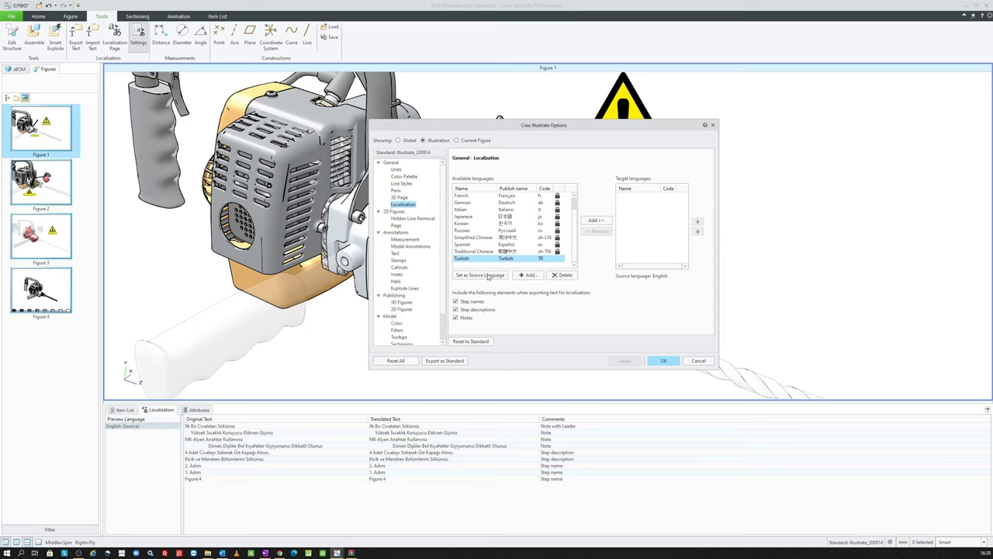
pyautogui.click(483, 276)
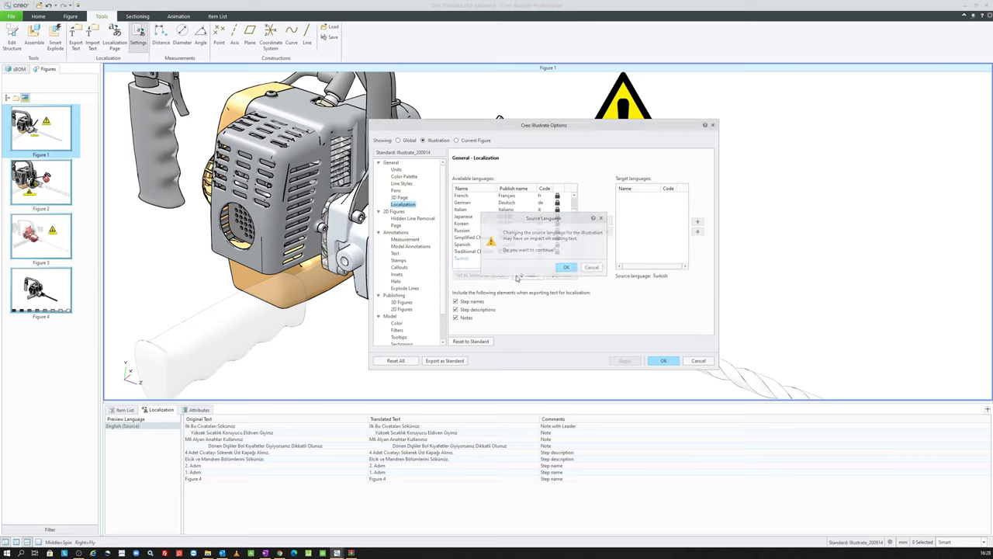
pyautogui.click(566, 268)
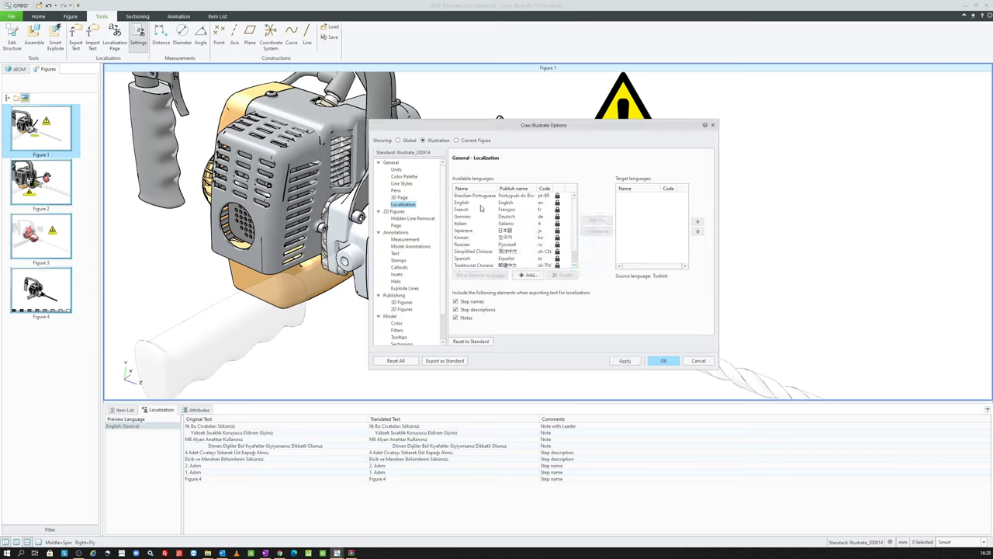
# Add English, German and Spanish as target languages and close the options
pyautogui.click(476, 204)
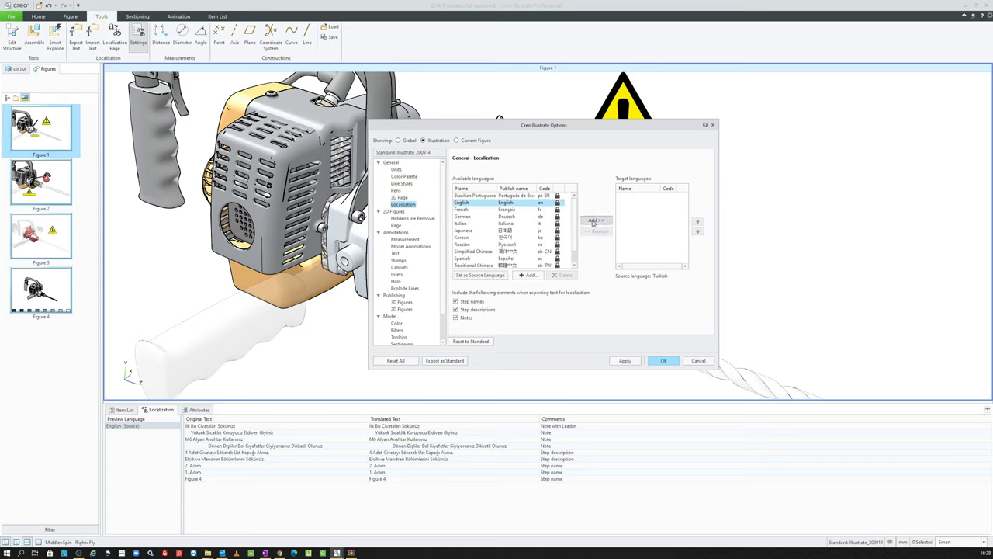
pyautogui.click(594, 220)
pyautogui.click(486, 217)
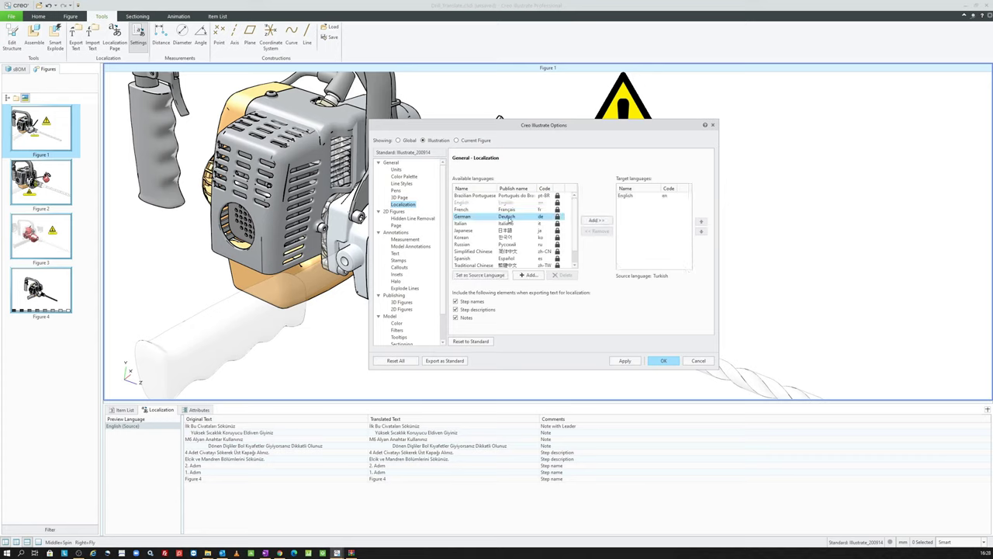
pyautogui.click(594, 219)
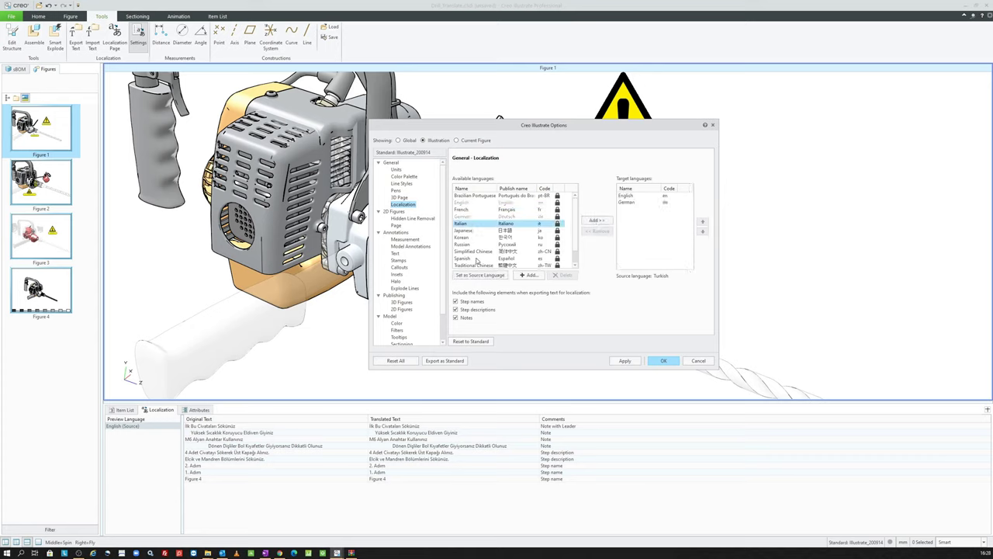
pyautogui.click(477, 258)
pyautogui.click(607, 221)
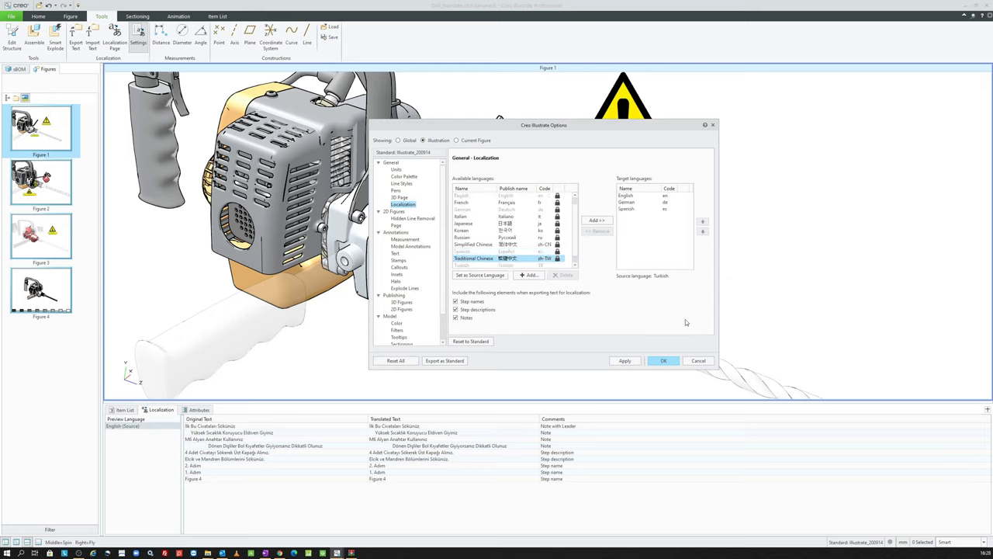
pyautogui.click(663, 362)
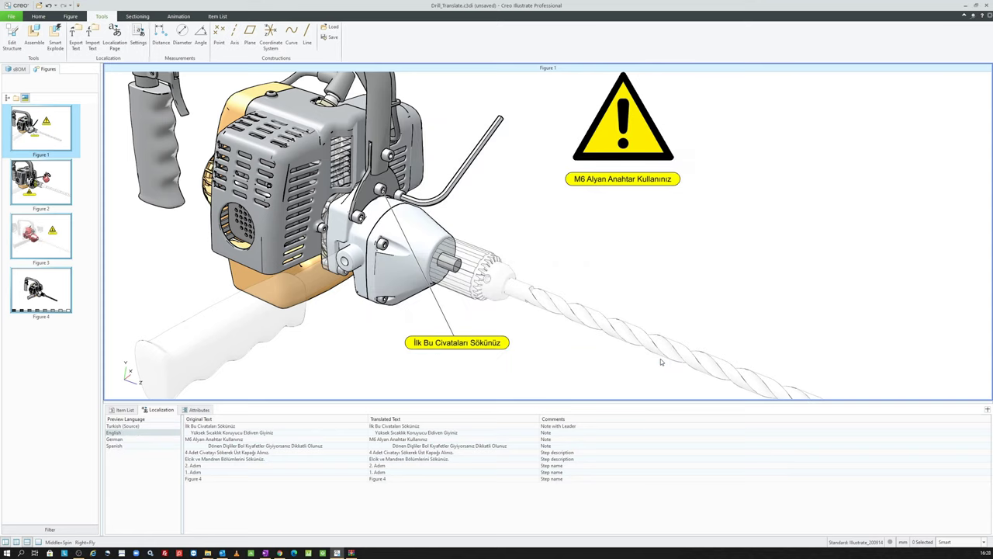
# Cycle the preview through German, Spanish and English, returning to Turkish source each time
pyautogui.click(129, 439)
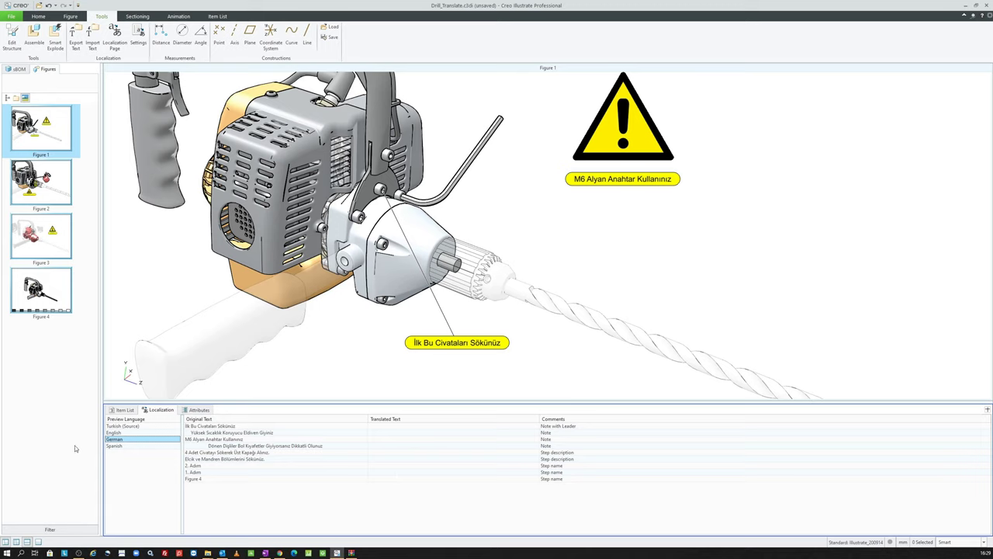
pyautogui.click(122, 447)
pyautogui.click(132, 440)
pyautogui.click(135, 432)
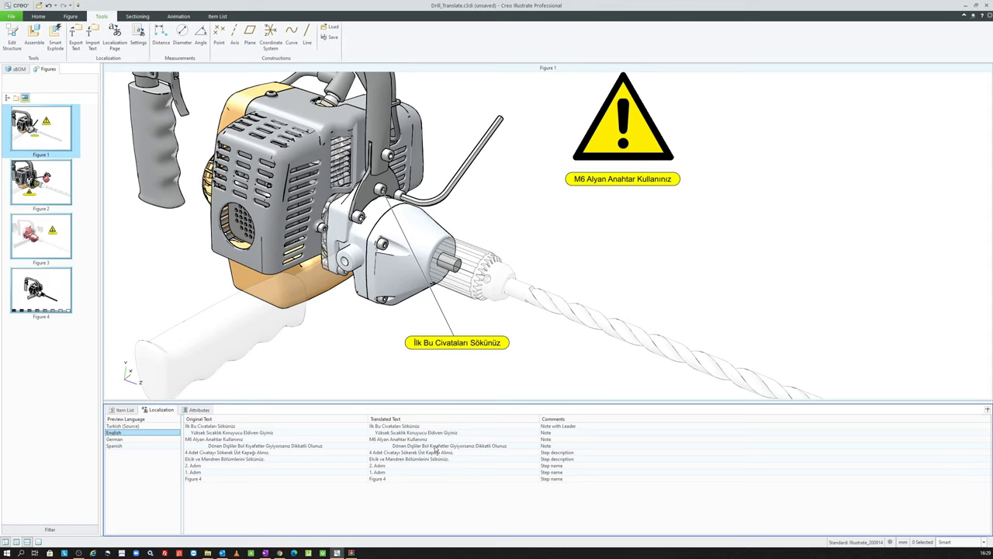
pyautogui.click(138, 426)
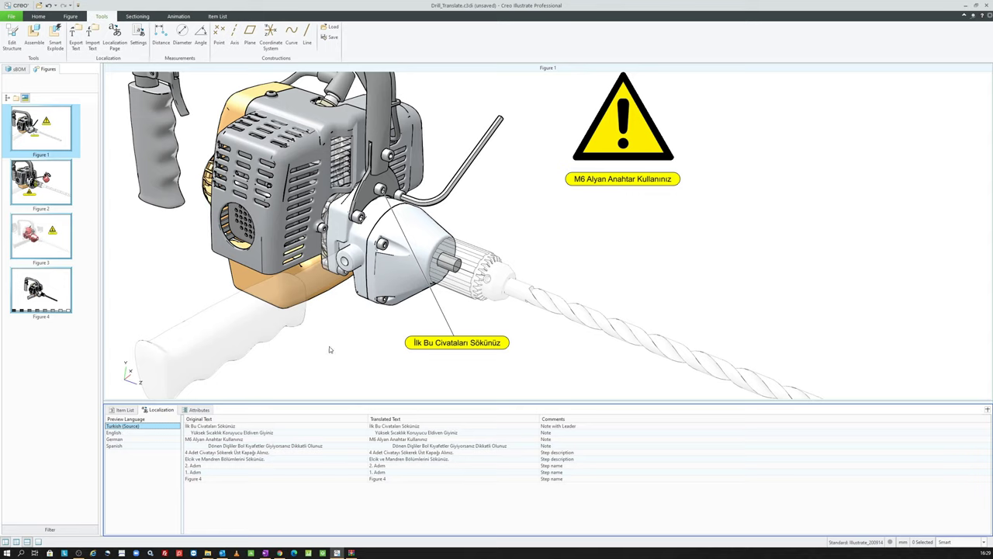
pyautogui.click(125, 434)
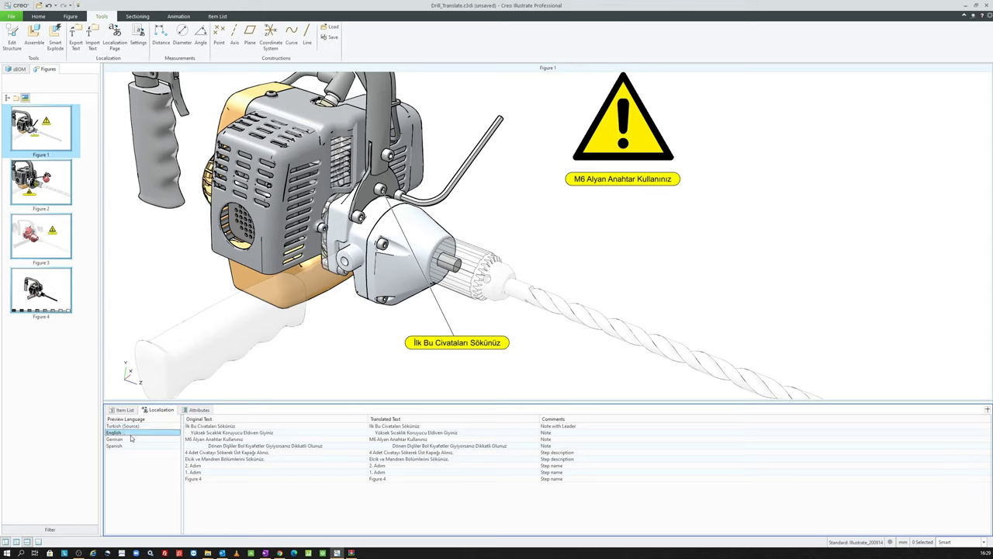
pyautogui.click(128, 439)
pyautogui.click(125, 445)
pyautogui.click(131, 426)
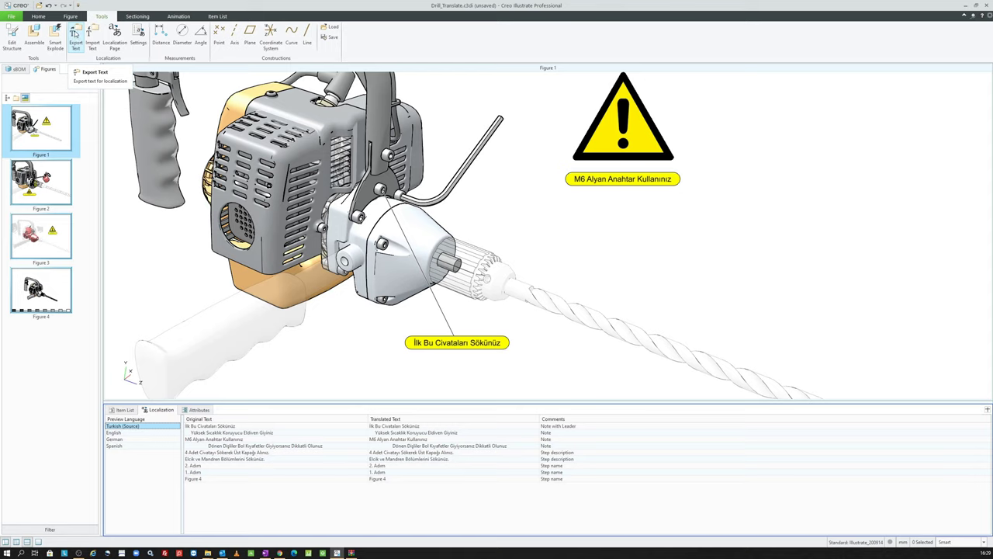
# Export the translatable texts to Drill_Translate.zip in the Desktop folder and minimize Creo
pyautogui.click(75, 35)
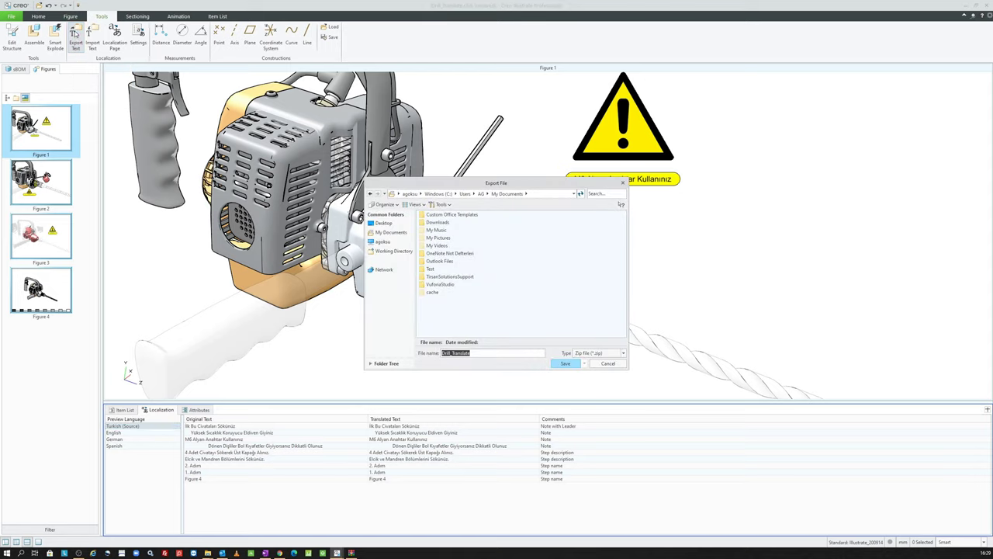
pyautogui.click(391, 224)
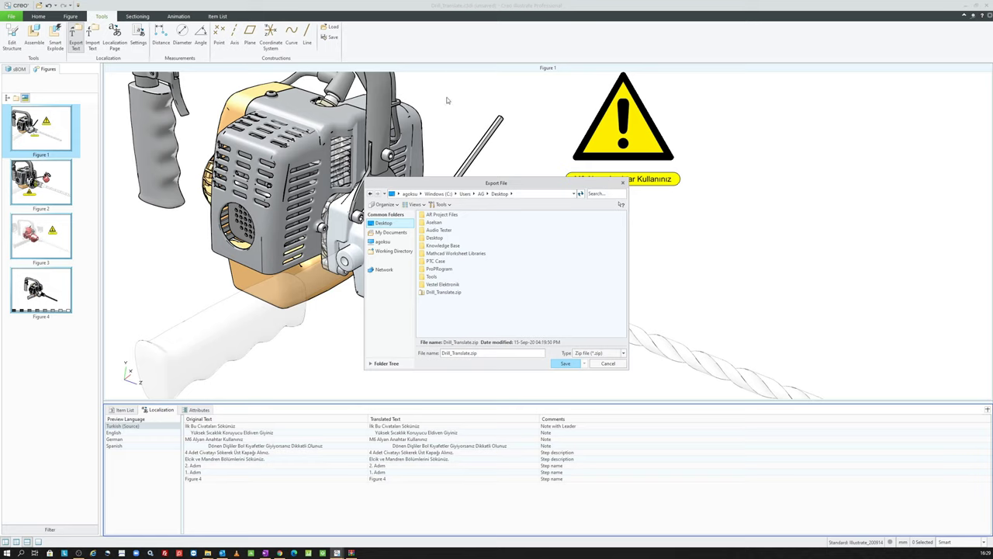
pyautogui.click(554, 370)
pyautogui.click(513, 290)
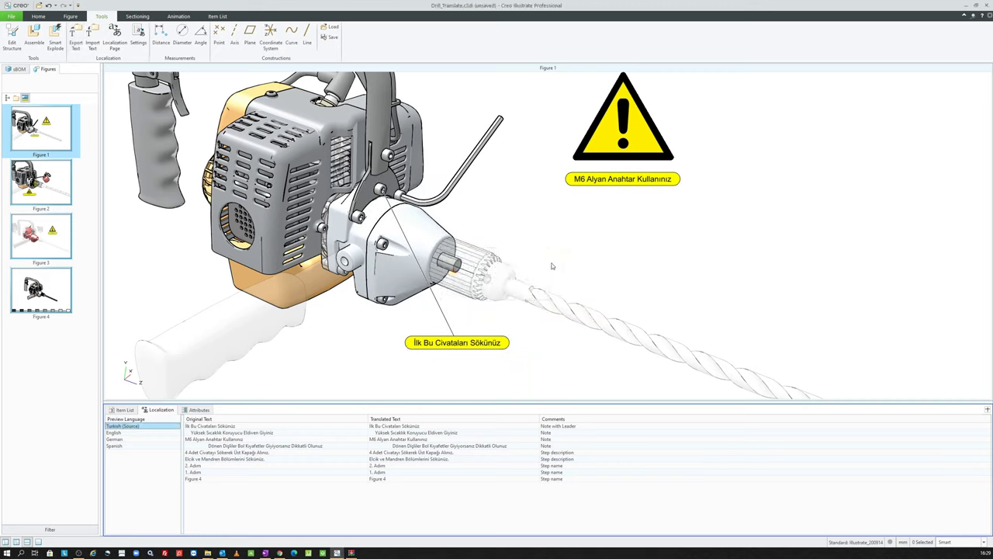
pyautogui.click(964, 5)
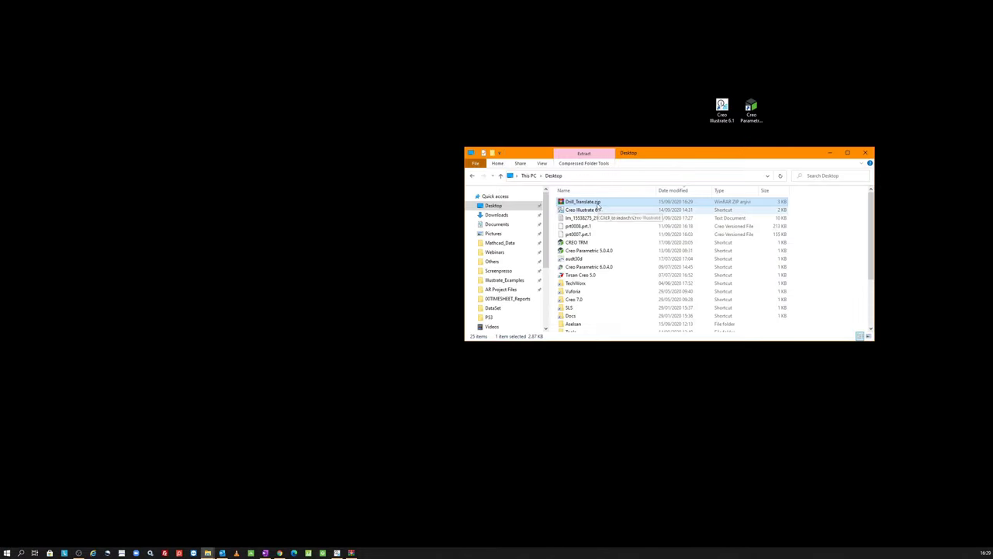
# Browse the de.xlf, es.xlf and en.xlf files in Drill_Translate.zip, then return to Creo Illustrate
pyautogui.moveTo(656, 155); pyautogui.dragTo(658, 208)
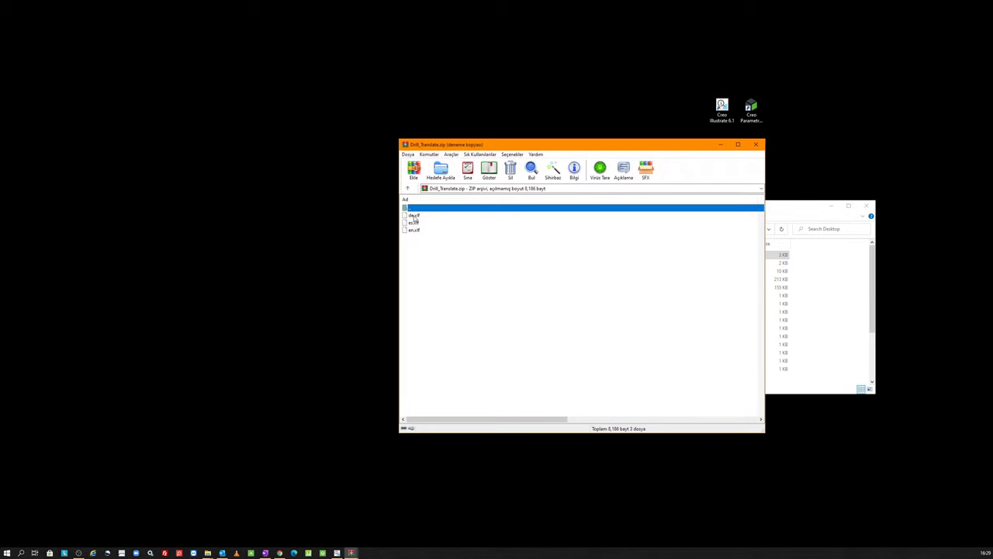
pyautogui.press('Down')
pyautogui.press('Down')
pyautogui.press('Down')
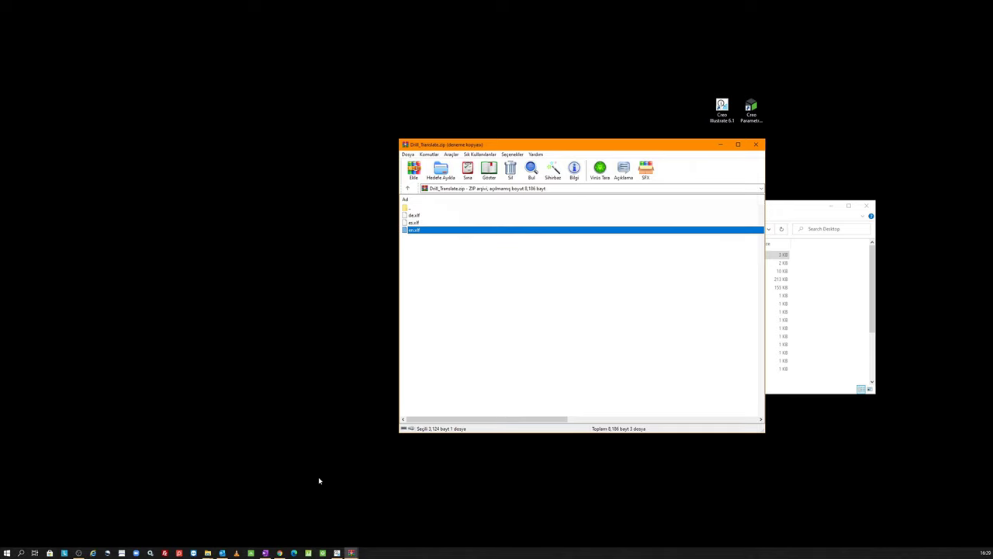
pyautogui.click(336, 552)
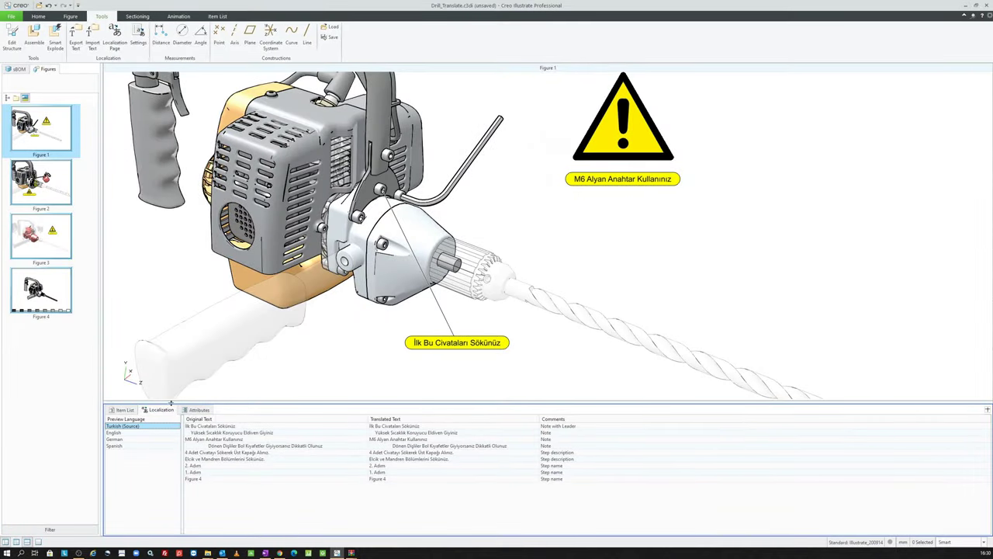
# Close Creo Options with en, de and es target codes, and minimise Creo to show Drill_Translate.zip
pyautogui.click(138, 35)
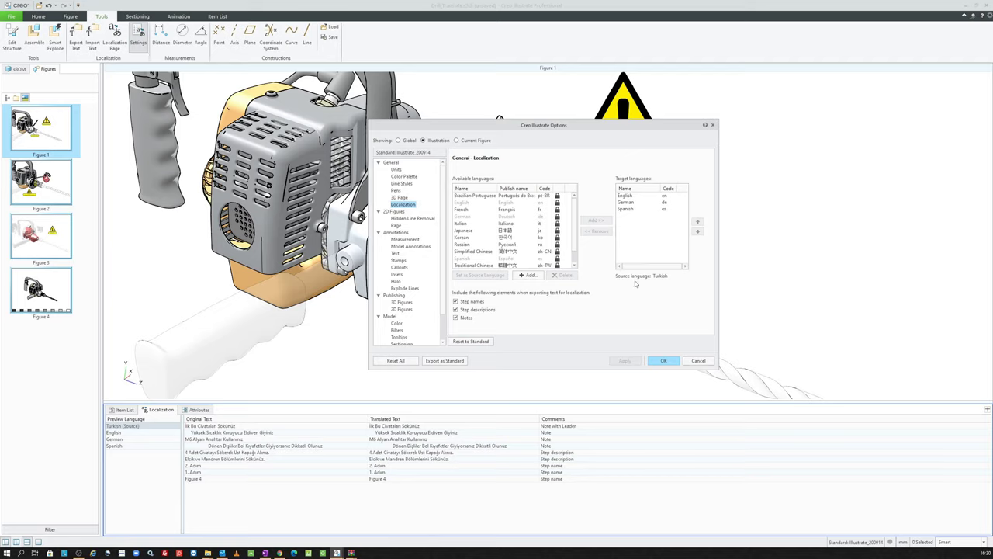
pyautogui.click(692, 361)
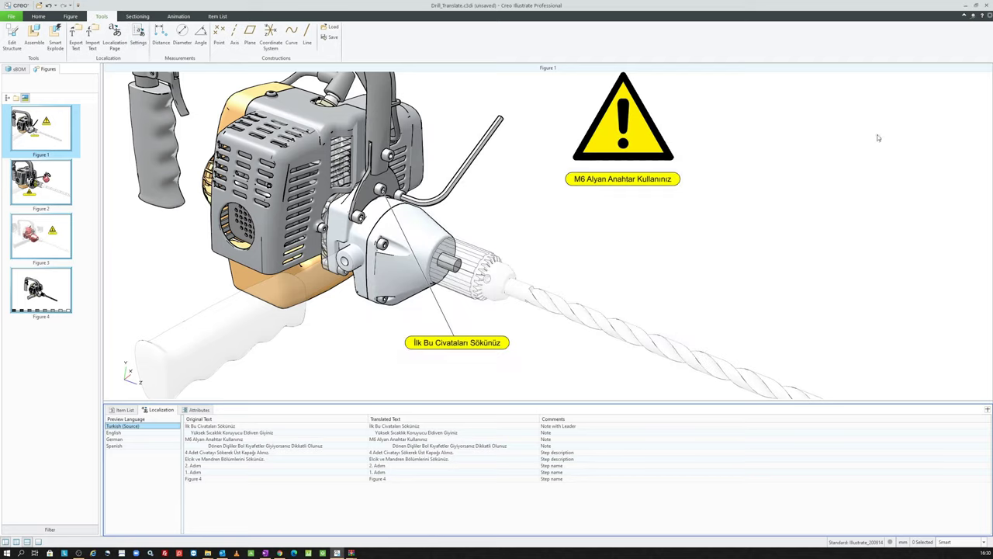
pyautogui.click(965, 6)
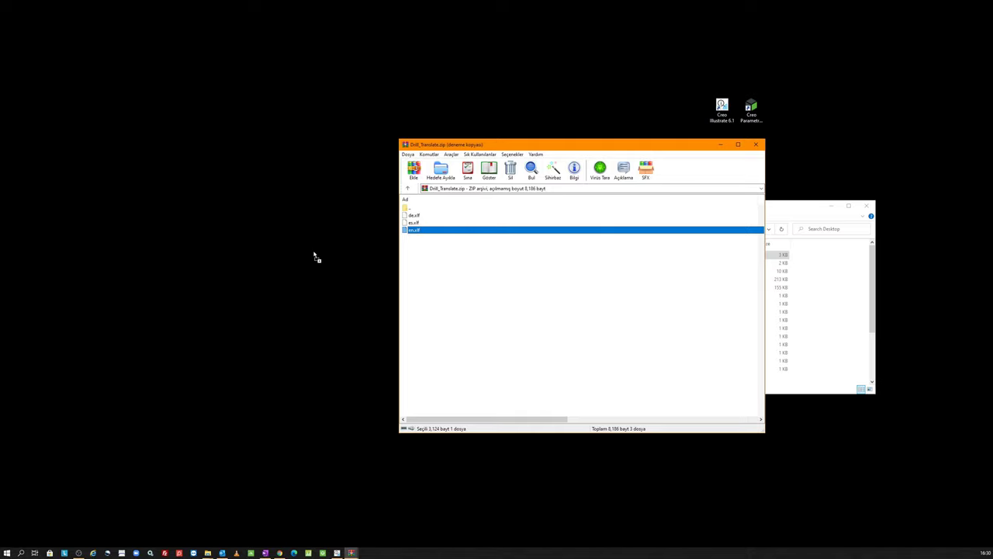
# Extract en.xlf from Drill_Translate.zip to the desktop and open it with Notepad++
pyautogui.moveTo(411, 230); pyautogui.dragTo(311, 260)
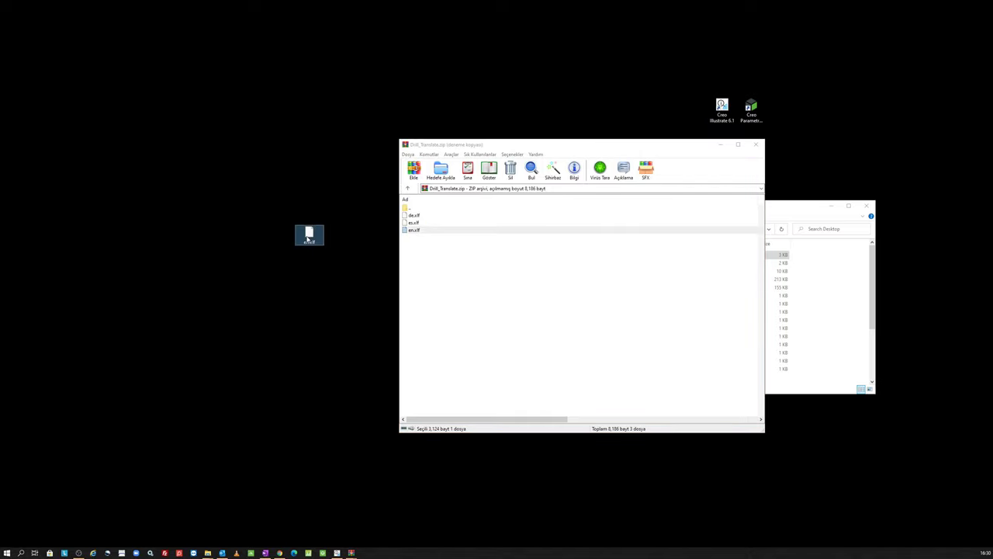
pyautogui.rightClick(308, 238)
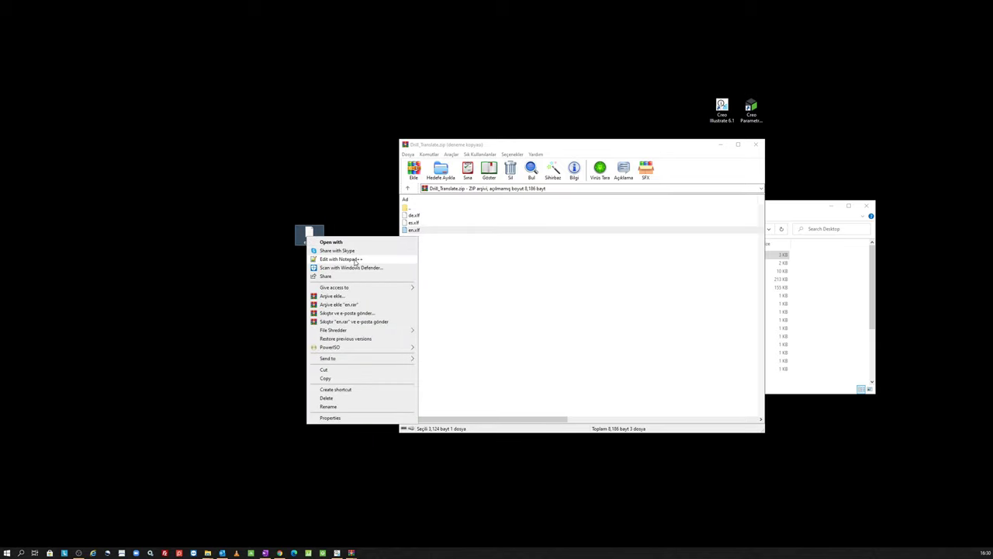
pyautogui.click(354, 261)
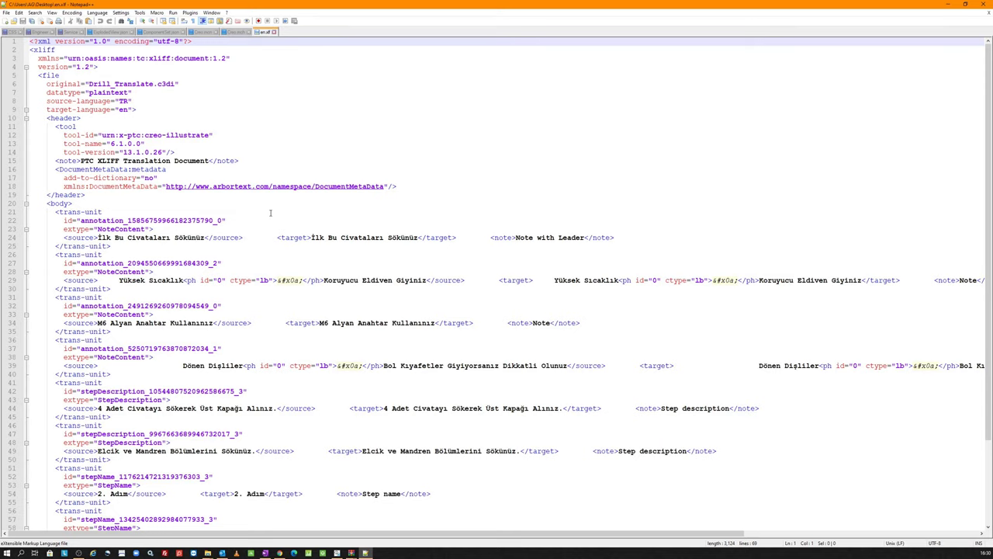
pyautogui.scroll(-1, 304, 175)
pyautogui.scroll(-2, 305, 211)
pyautogui.scroll(-1, 306, 224)
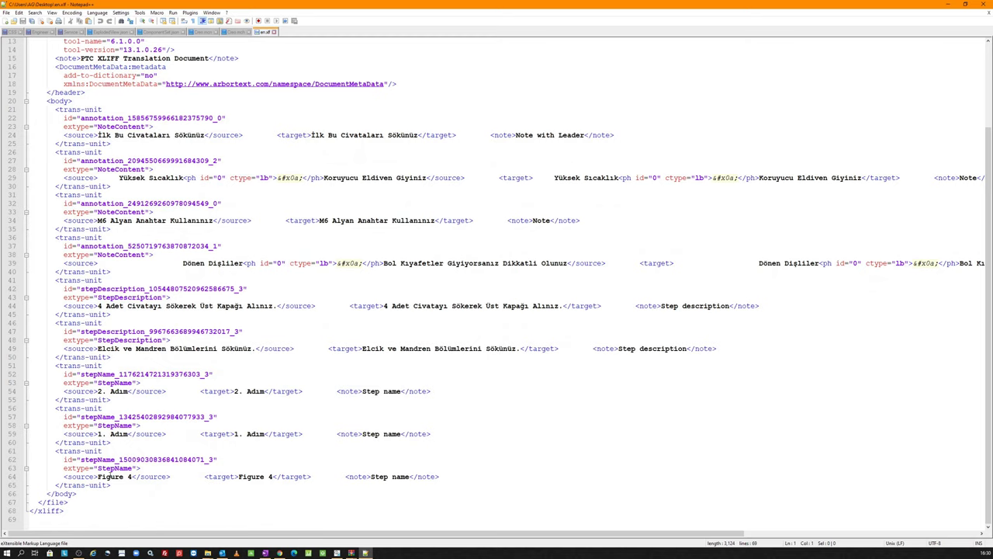
pyautogui.click(336, 552)
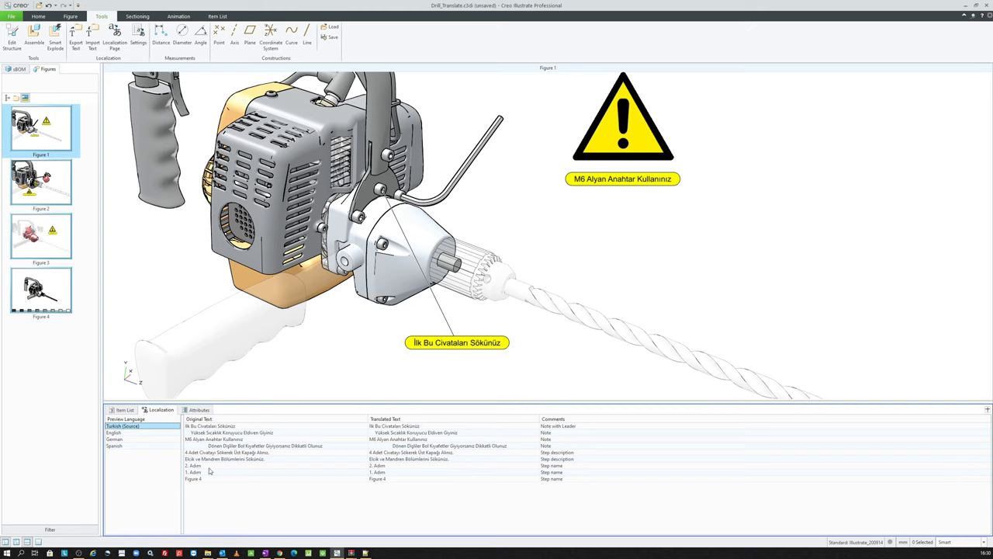
pyautogui.click(364, 552)
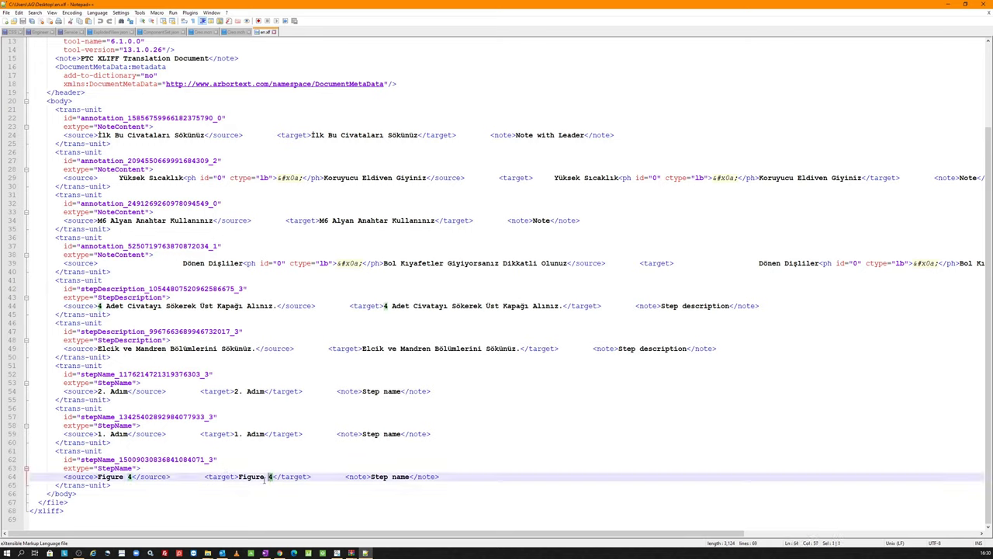
pyautogui.moveTo(274, 476); pyautogui.dragTo(239, 476)
# Rename the step targets on lines 59 and 54 to 'Step 1' and 'Step 2'
pyautogui.click(266, 435)
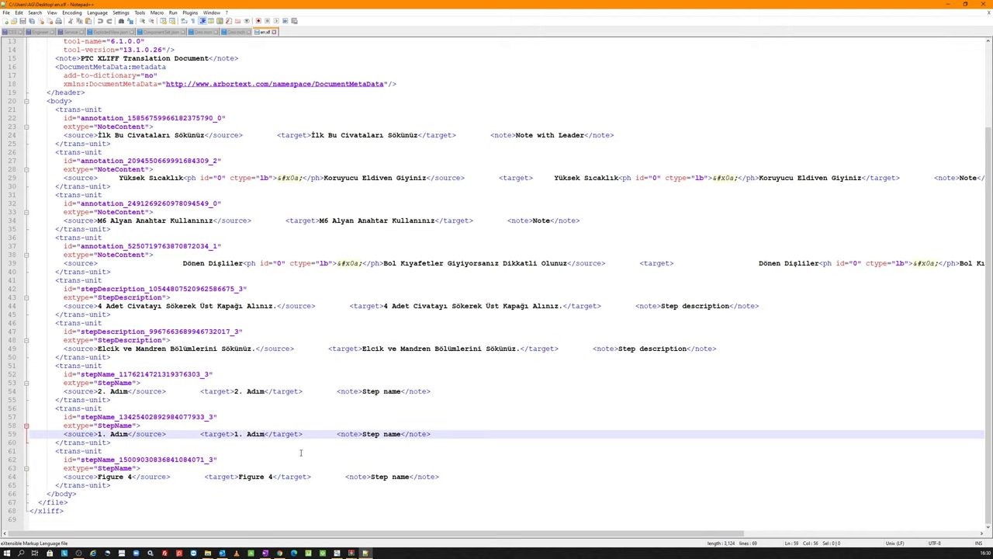
pyautogui.hotkey('ctrl', 'shift', 'Left')
pyautogui.hotkey('ctrl', 'shift', 'Left')
pyautogui.write('Step 1')
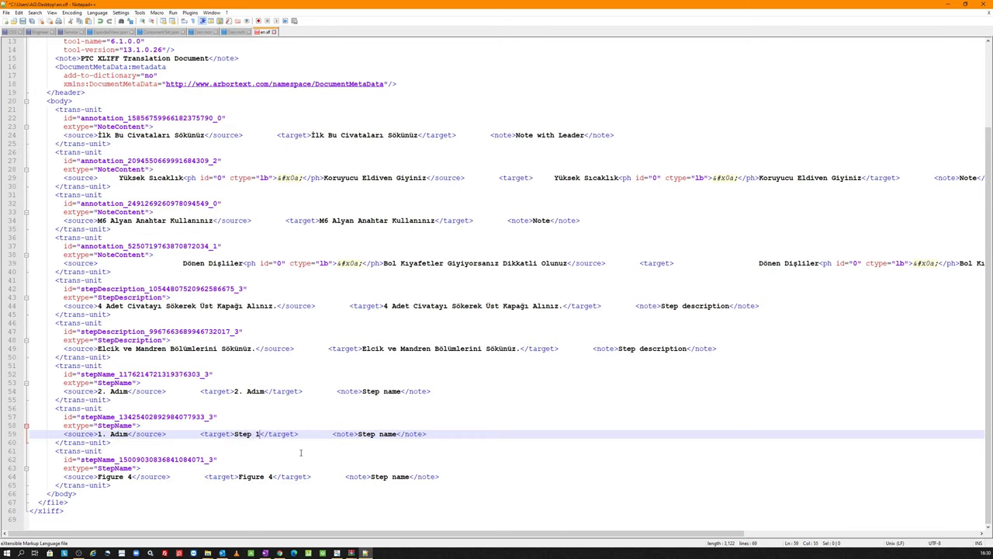
pyautogui.click(266, 391)
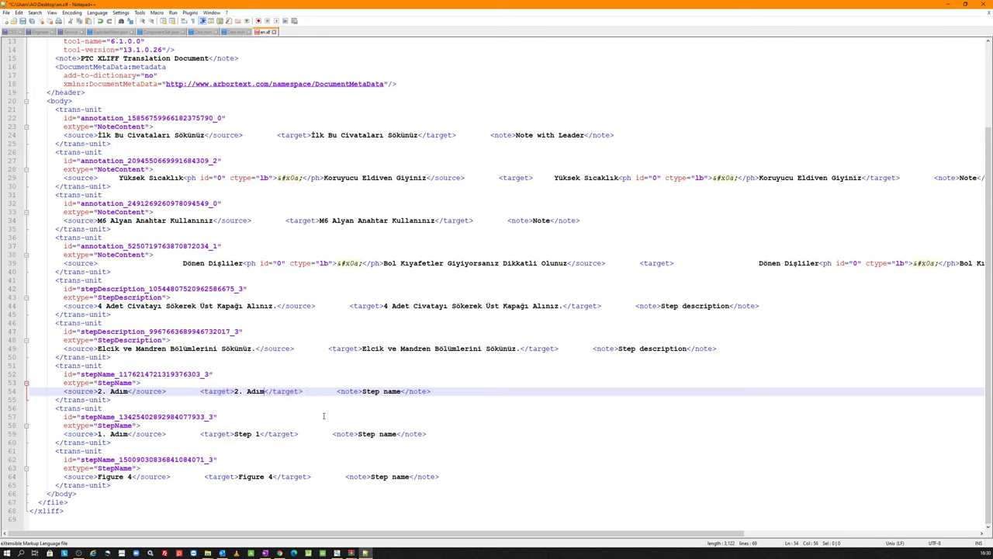
pyautogui.hotkey('ctrl', 'shift', 'Left')
pyautogui.hotkey('ctrl', 'shift', 'Left')
pyautogui.write('St')
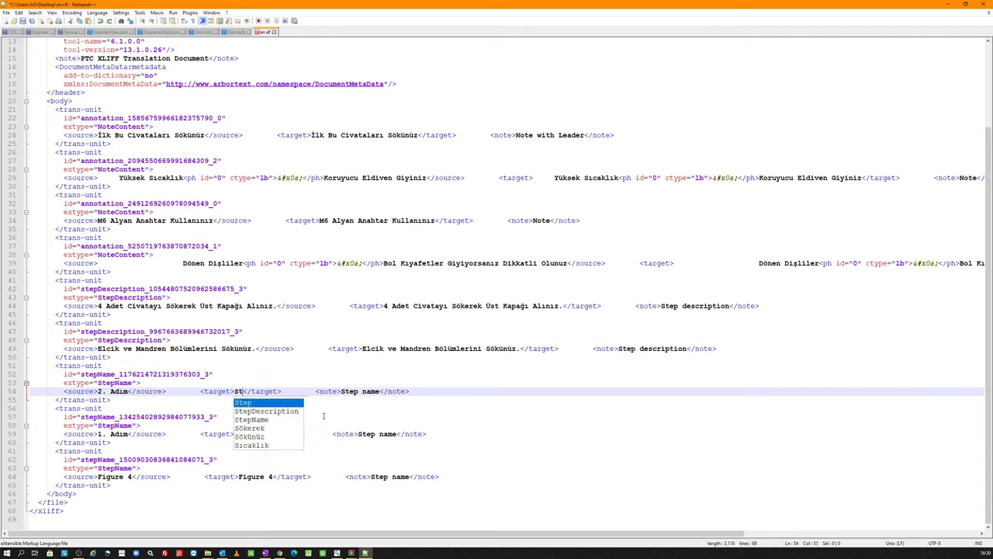
pyautogui.write('ep 2')
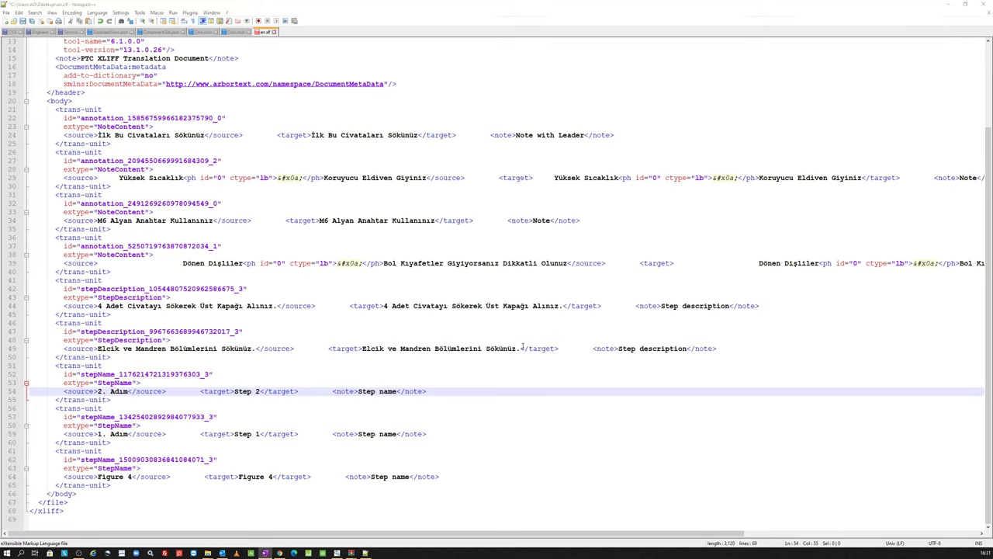
# Paste English step descriptions over the Turkish targets on lines 49 and 44, then return to Creo
pyautogui.moveTo(520, 348); pyautogui.dragTo(386, 349)
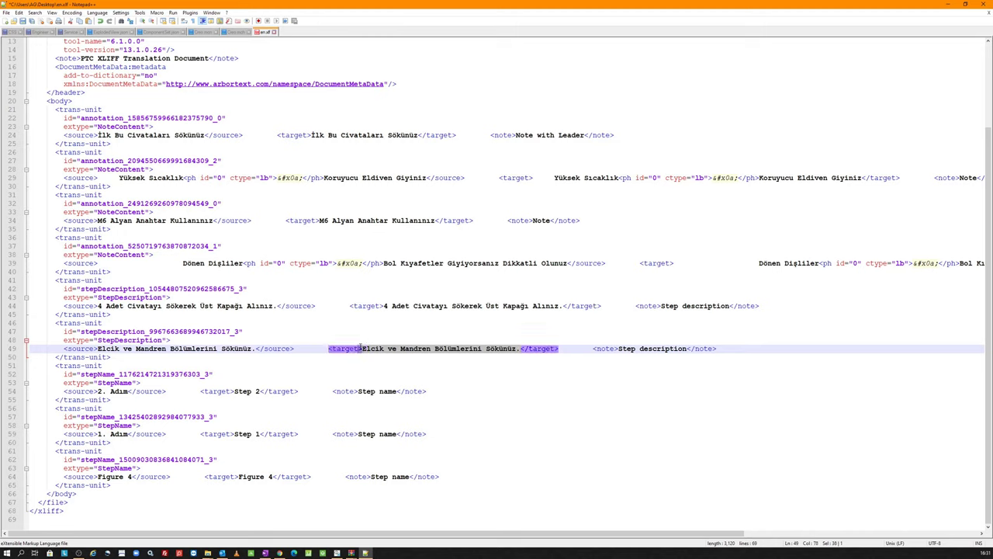
pyautogui.write('Remove Side Handle and Drill Chuck')
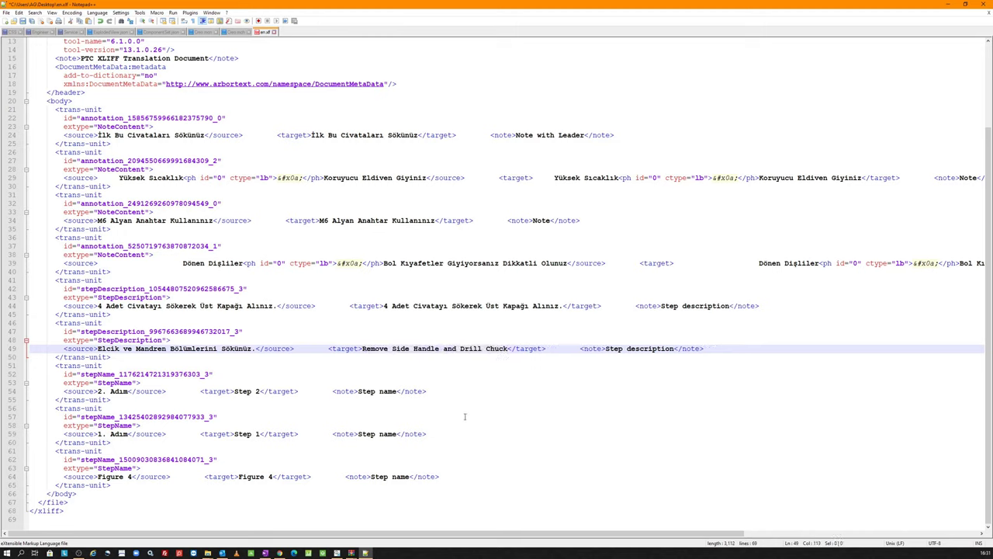
pyautogui.hotkey('alt', 'Tab')
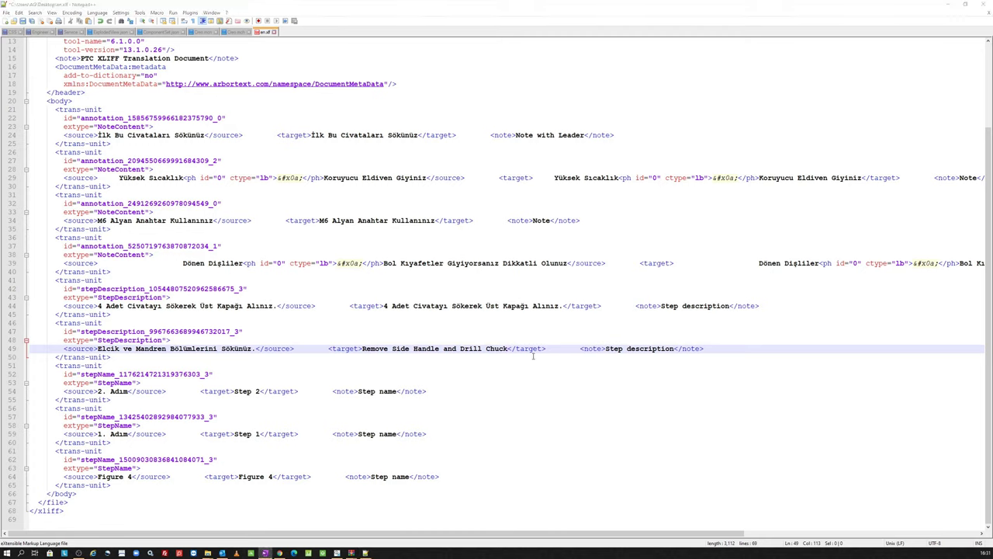
pyautogui.click(561, 309)
pyautogui.hotkey('ctrl', 'shift', 'Left')
pyautogui.hotkey('ctrl', 'shift', 'Left')
pyautogui.hotkey('ctrl', 'shift', 'Left')
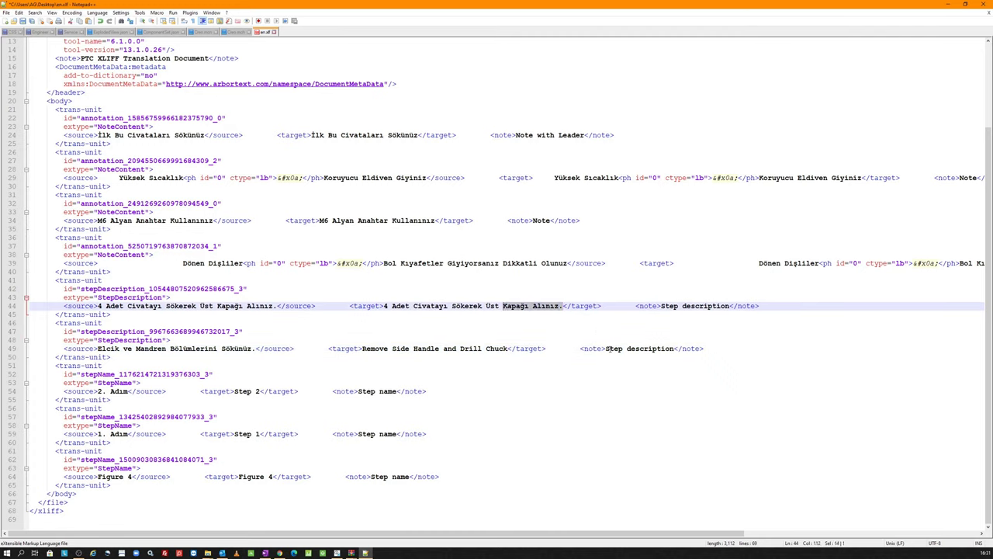
pyautogui.hotkey('ctrl', 'shift', 'Left')
pyautogui.hotkey('ctrl', 'shift', 'Left')
pyautogui.hotkey('ctrl', 'shift', 'Left')
pyautogui.hotkey('ctrl', 'shift', 'Left')
pyautogui.write('Remove 4 Bolts and Take Front Cover')
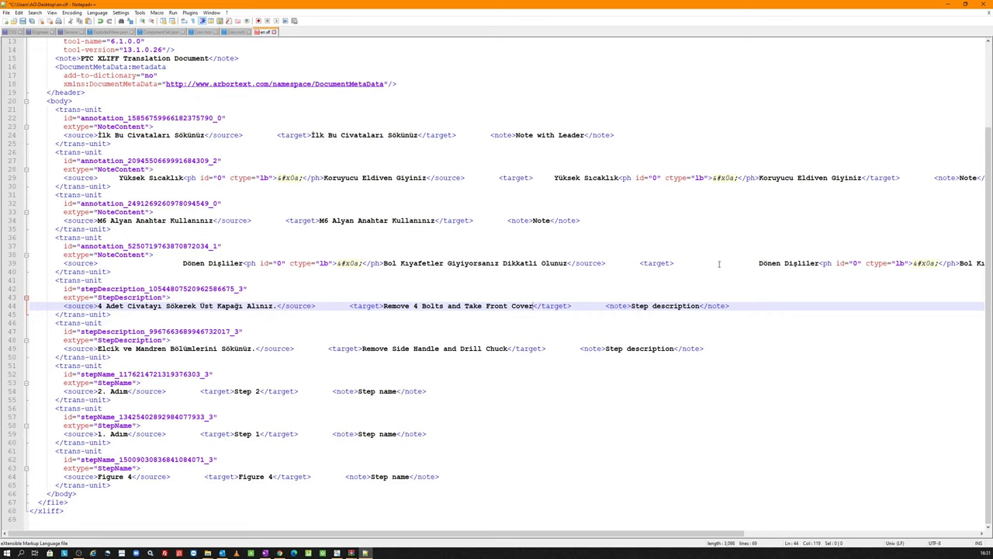
pyautogui.click(337, 552)
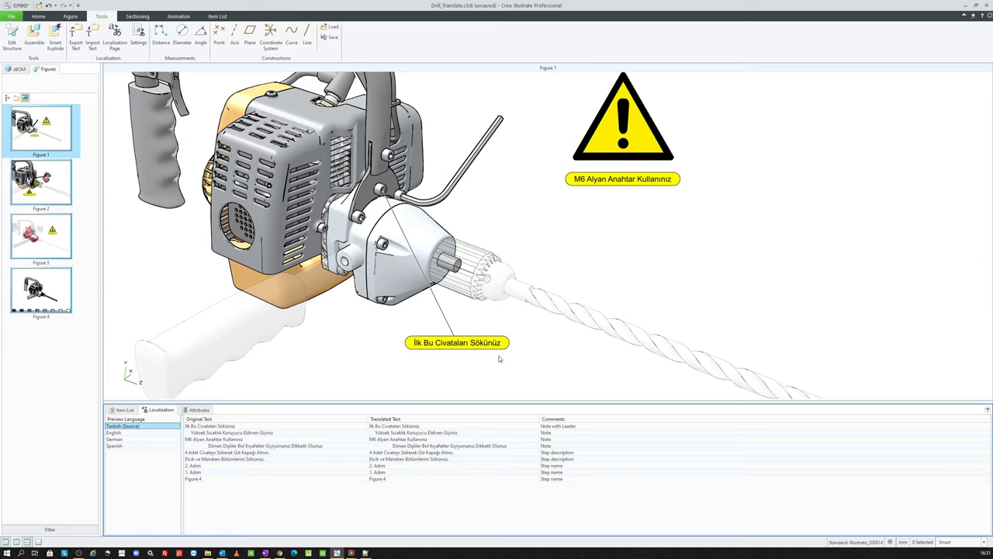
# Show Figure 2, review the Dönen Dişliler callout text, close it unchanged, and minimise Creo
pyautogui.click(42, 184)
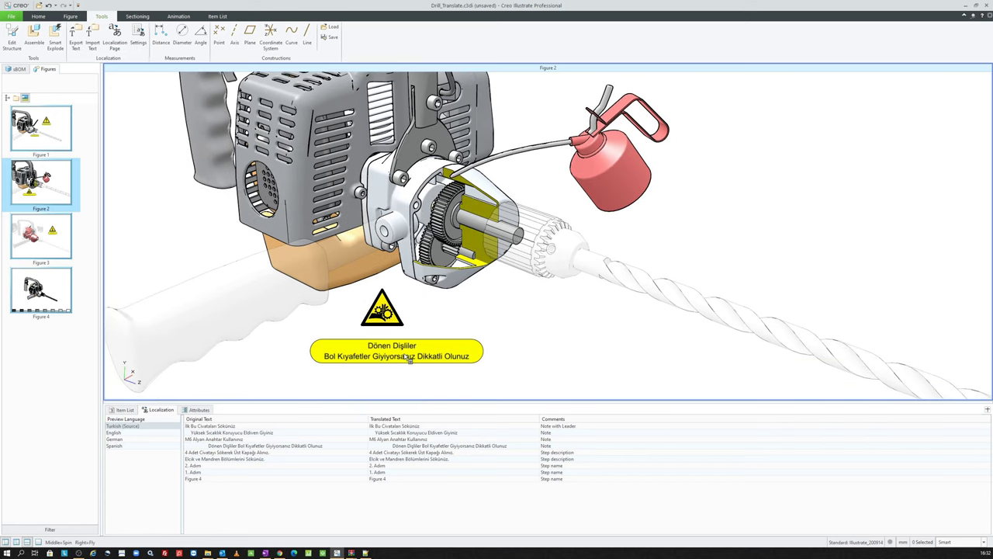
pyautogui.click(401, 350)
pyautogui.doubleClick(402, 351)
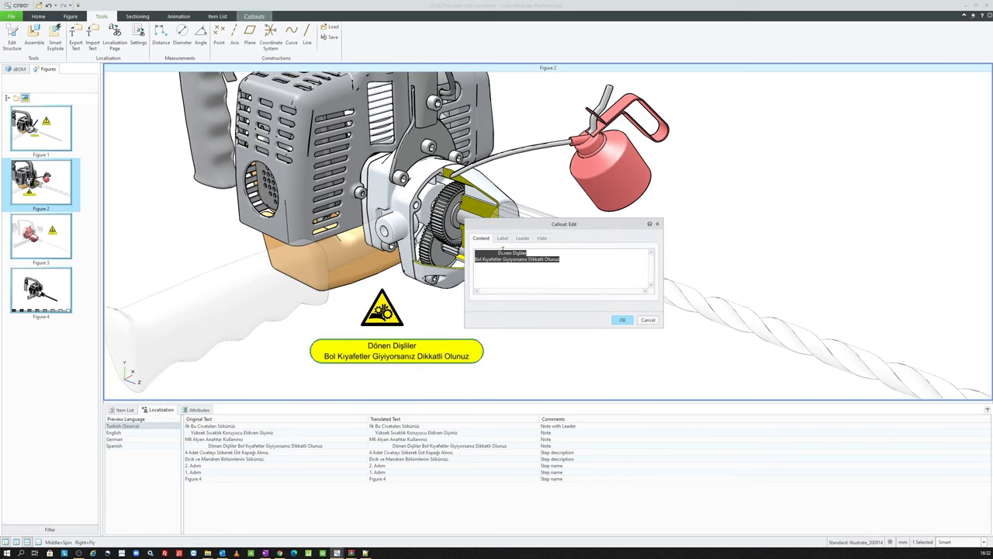
pyautogui.click(544, 259)
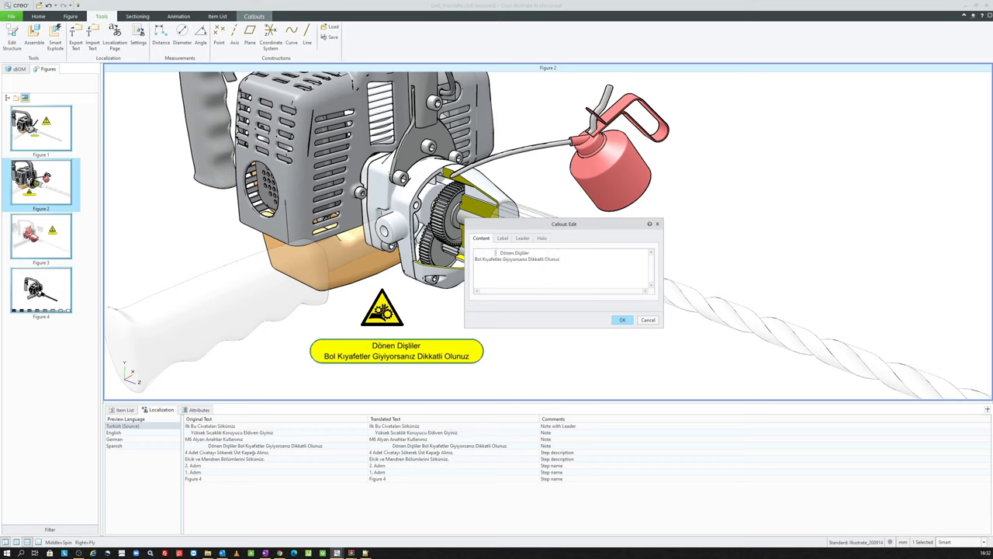
pyautogui.hotkey('ctrl', 'Home')
pyautogui.press('Return')
pyautogui.press('BackSpace')
pyautogui.press('Return')
pyautogui.press('BackSpace')
pyautogui.click(621, 320)
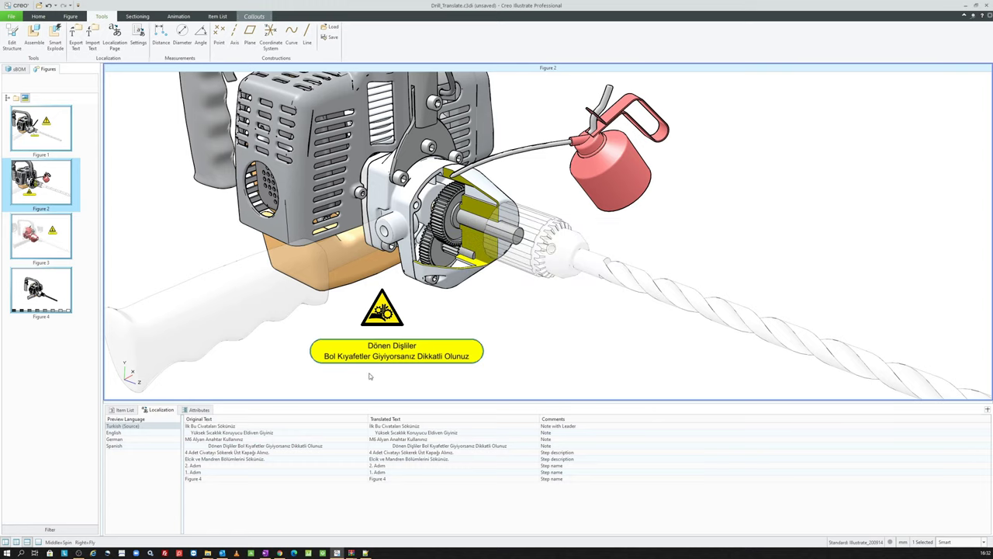
pyautogui.click(964, 4)
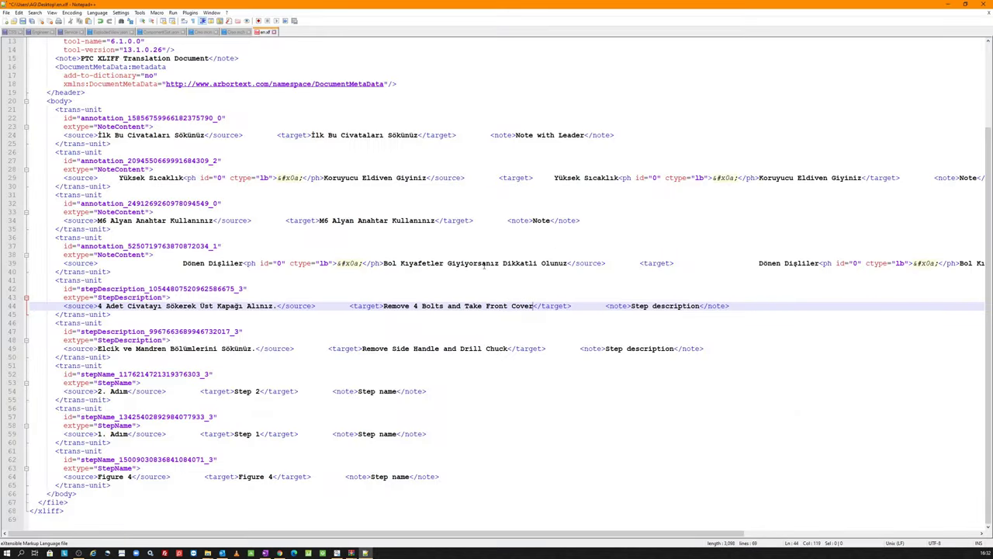
# Replace 'Dönen Dişliler' in line 39's target with 'Rotating Gears'
pyautogui.moveTo(473, 533); pyautogui.dragTo(681, 533)
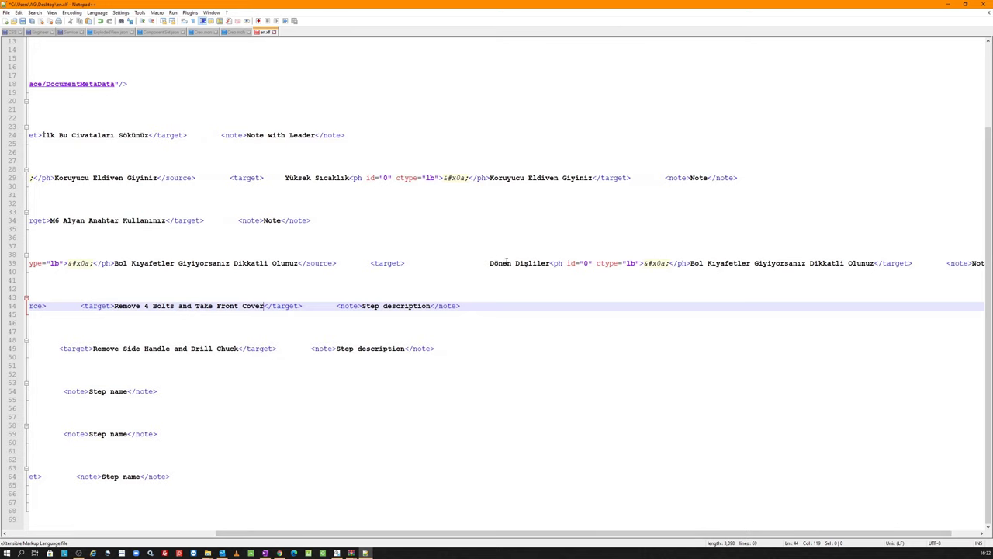
pyautogui.moveTo(485, 263)
pyautogui.mouseDown()
pyautogui.moveTo(625, 264)
pyautogui.moveTo(616, 264)
pyautogui.mouseUp()
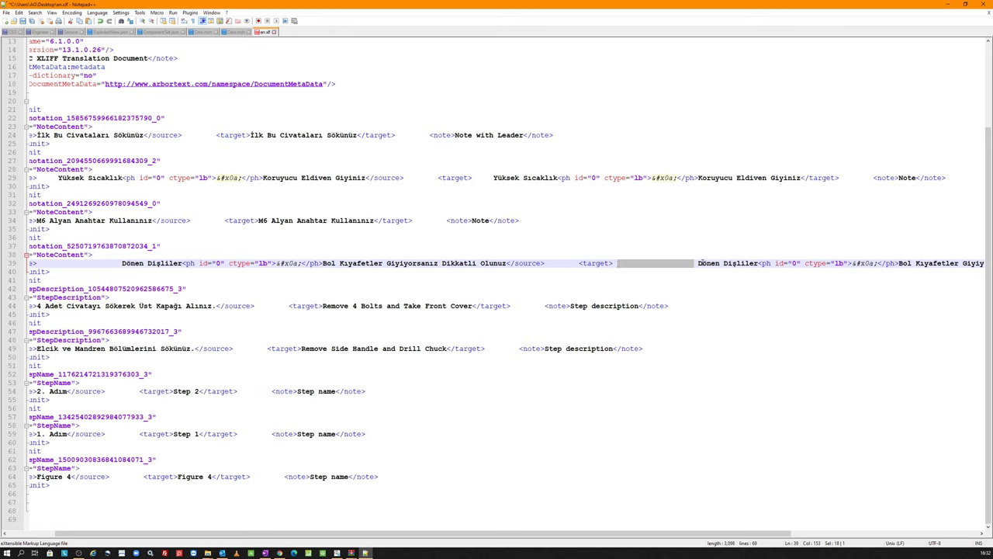
pyautogui.click(758, 264)
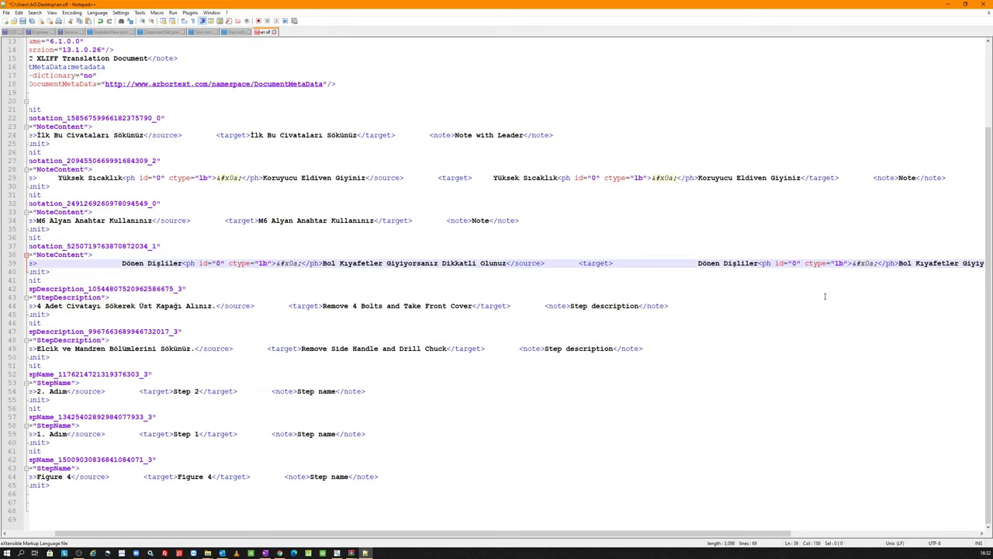
pyautogui.hotkey('ctrl', 'shift', 'Left')
pyautogui.hotkey('ctrl', 'shift', 'Left')
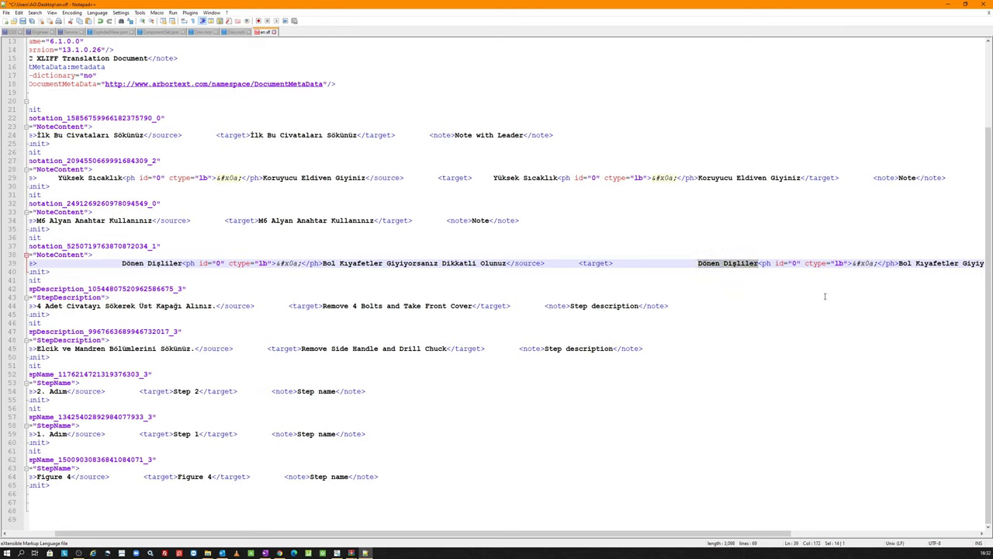
pyautogui.write('Rota')
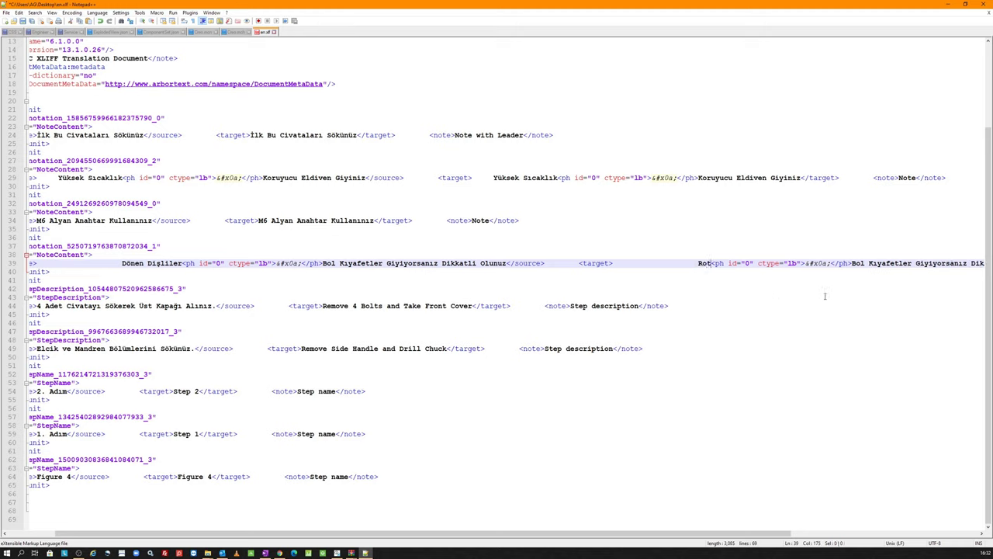
pyautogui.write('ting Ge')
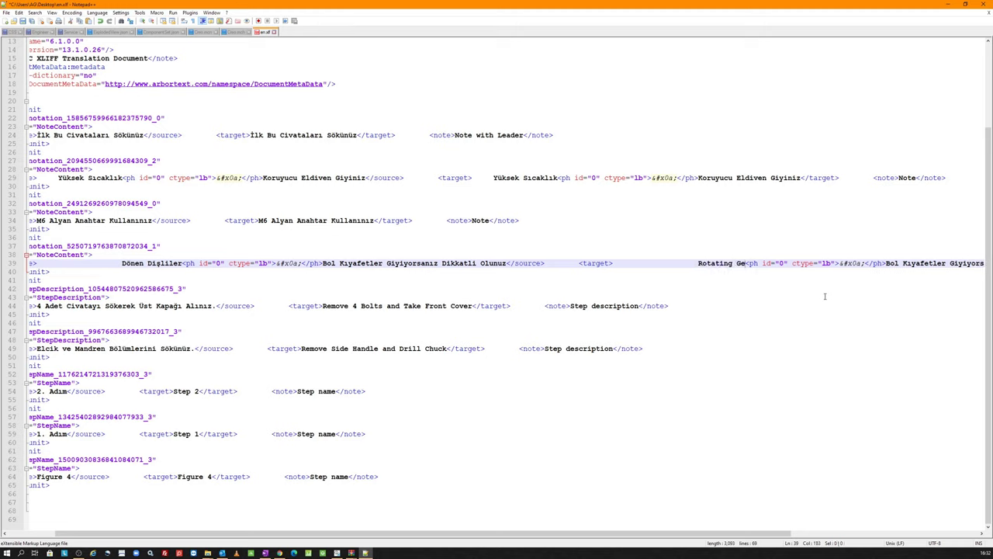
pyautogui.write('ars')
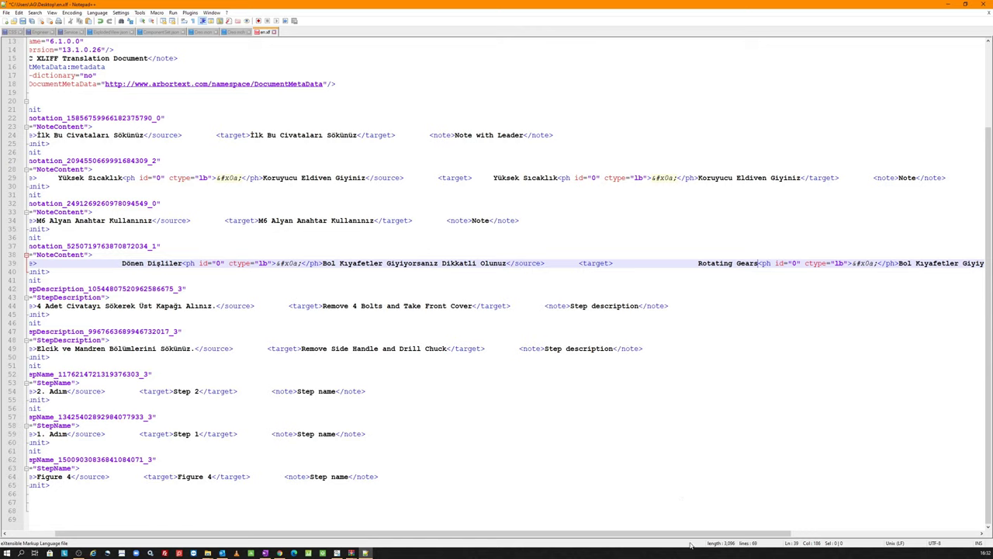
# Replace the Turkish warning sentence with 'Use Caution If Wearing Loose Clothing', fixing the typo
pyautogui.moveTo(692, 534)
pyautogui.mouseDown()
pyautogui.moveTo(837, 533)
pyautogui.moveTo(867, 520)
pyautogui.mouseUp()
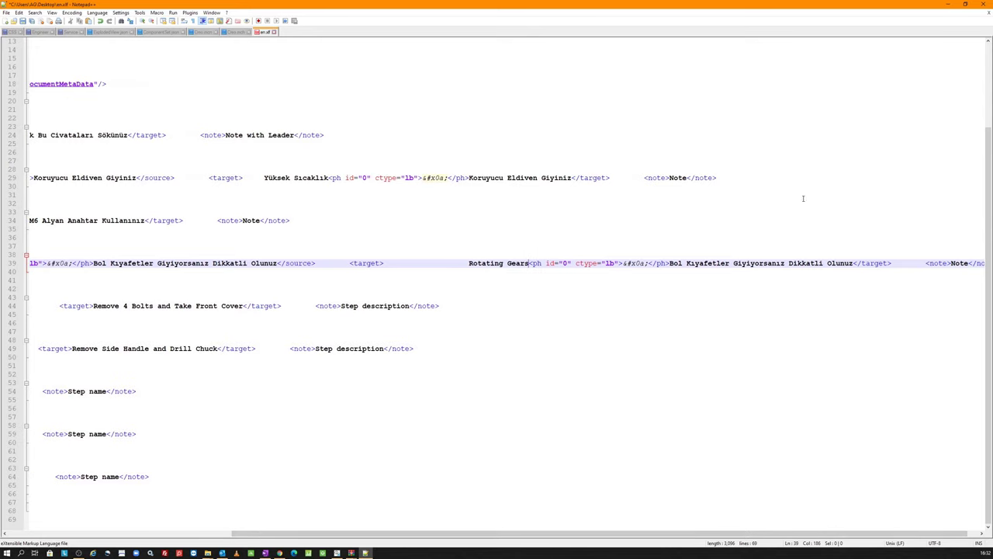
pyautogui.click(855, 264)
pyautogui.hotkey('ctrl', 'shift', 'Left')
pyautogui.hotkey('ctrl', 'shift', 'Left')
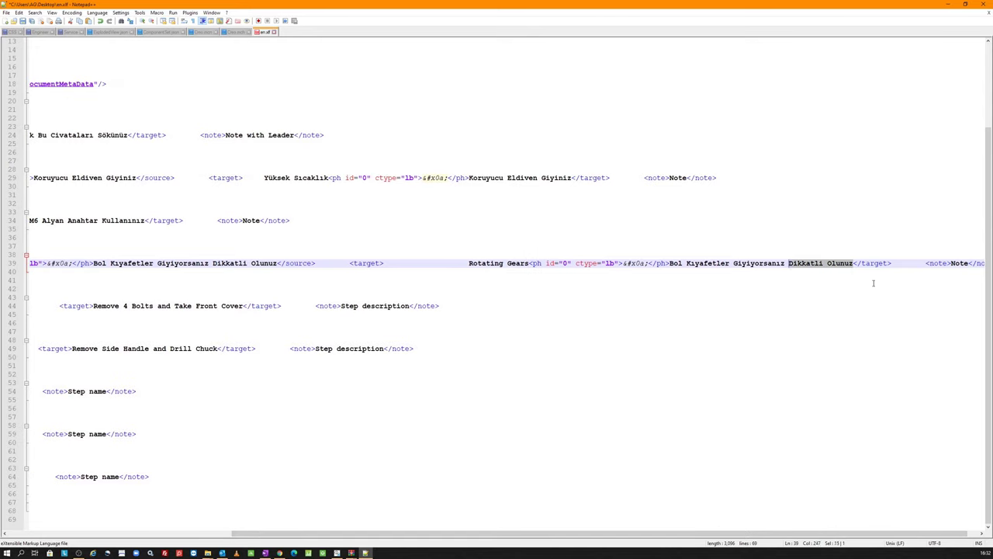
pyautogui.hotkey('ctrl', 'shift', 'Left')
pyautogui.hotkey('ctrl', 'shift', 'Left')
pyautogui.hotkey('ctrl', 'shift', 'Left')
pyautogui.write('U')
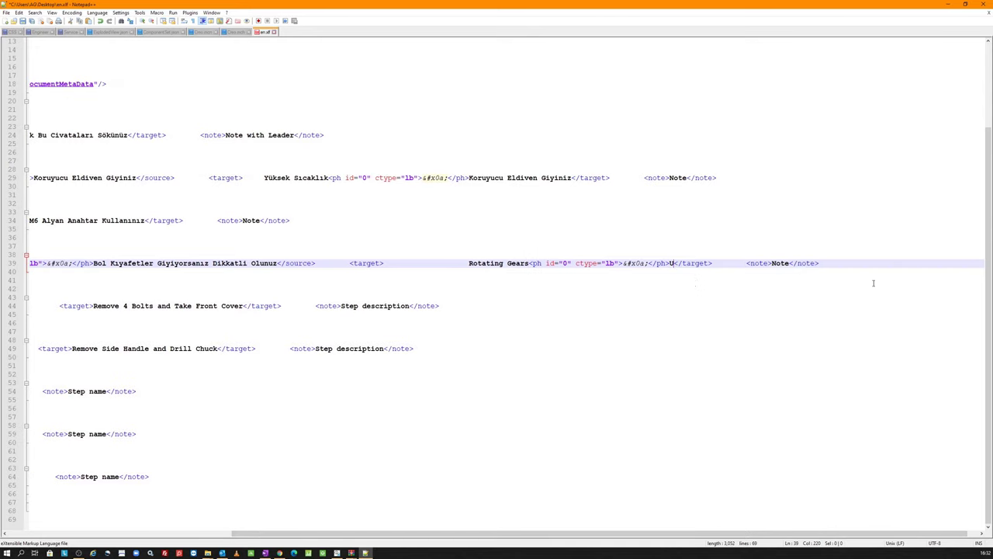
pyautogui.write('se Caution')
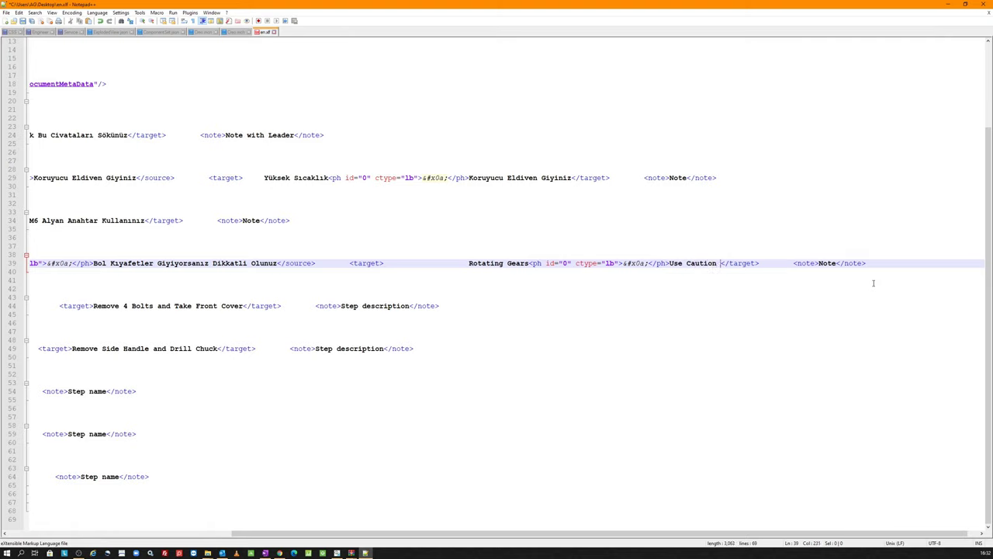
pyautogui.write(' If Wearing')
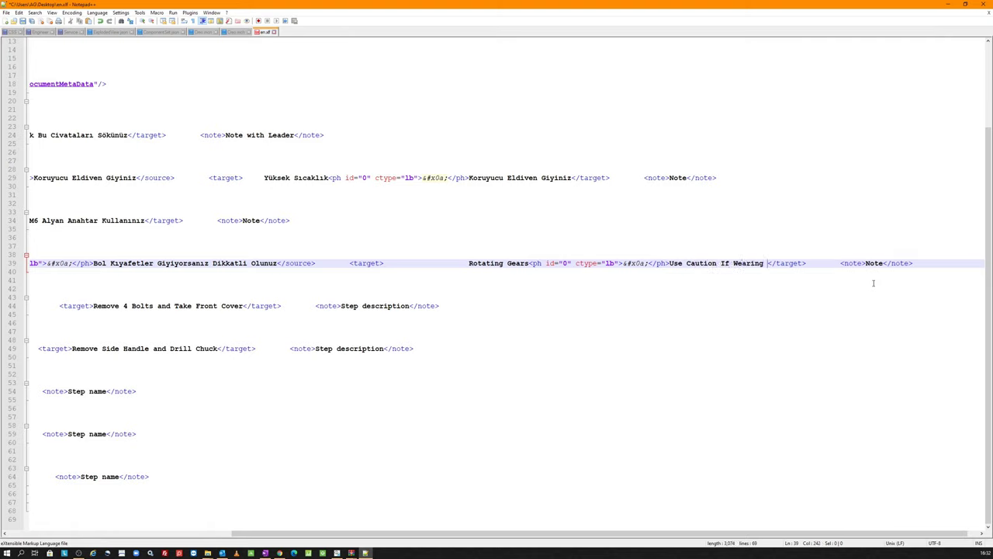
pyautogui.write(' Loose Clo')
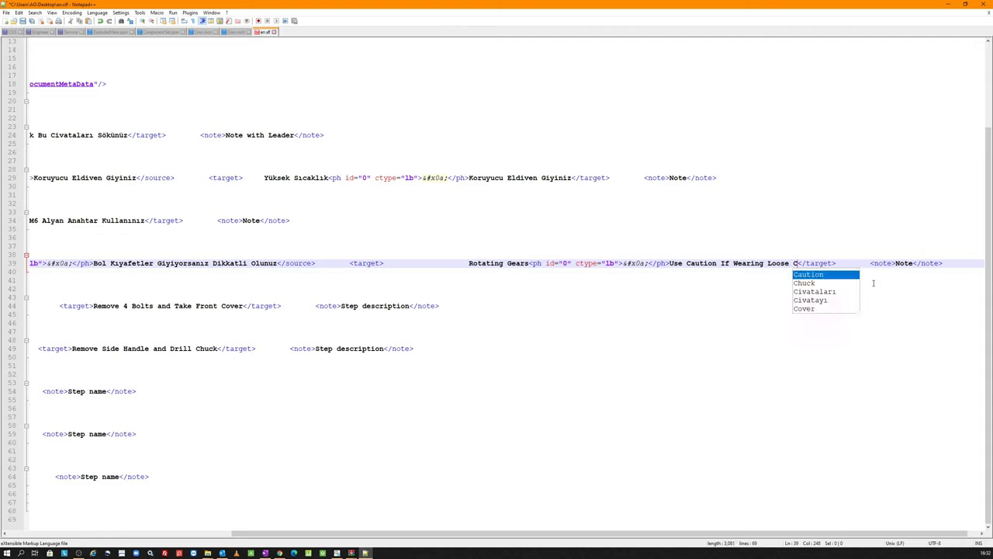
pyautogui.write('tih')
pyautogui.press('BackSpace')
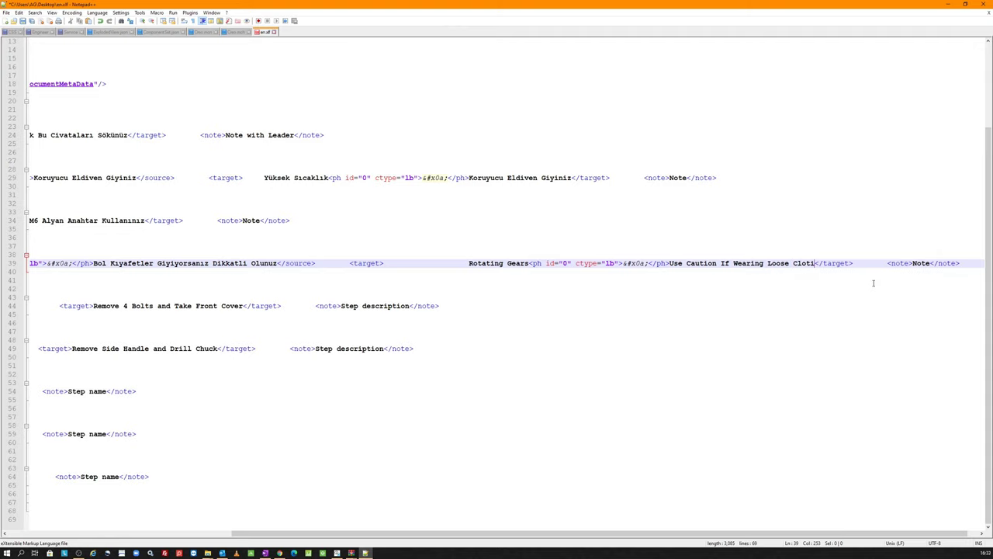
pyautogui.write('ing')
pyautogui.moveTo(497, 536); pyautogui.dragTo(327, 536)
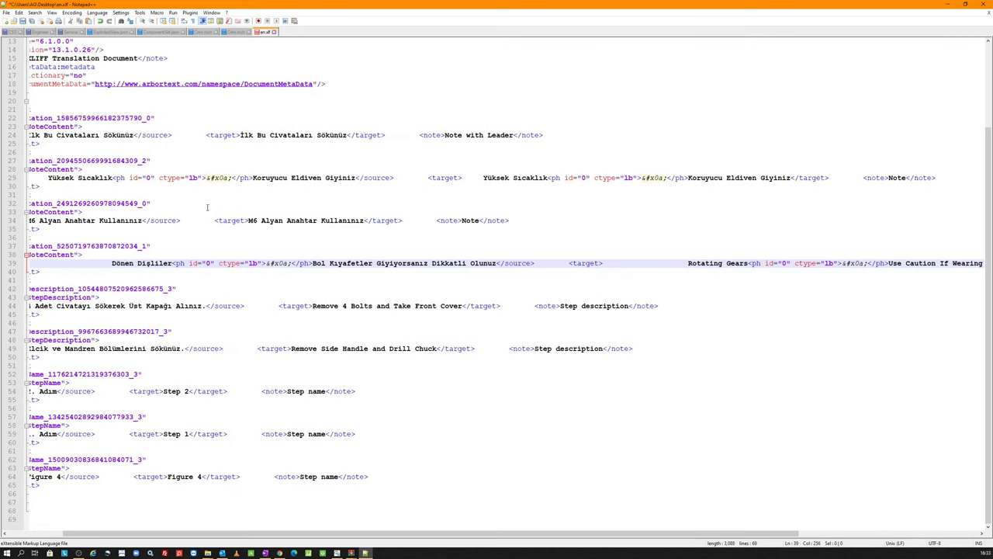
# Paste 'Use M6 Allen Key' over the Turkish target on line 34
pyautogui.hscroll(-3, 391, 291)
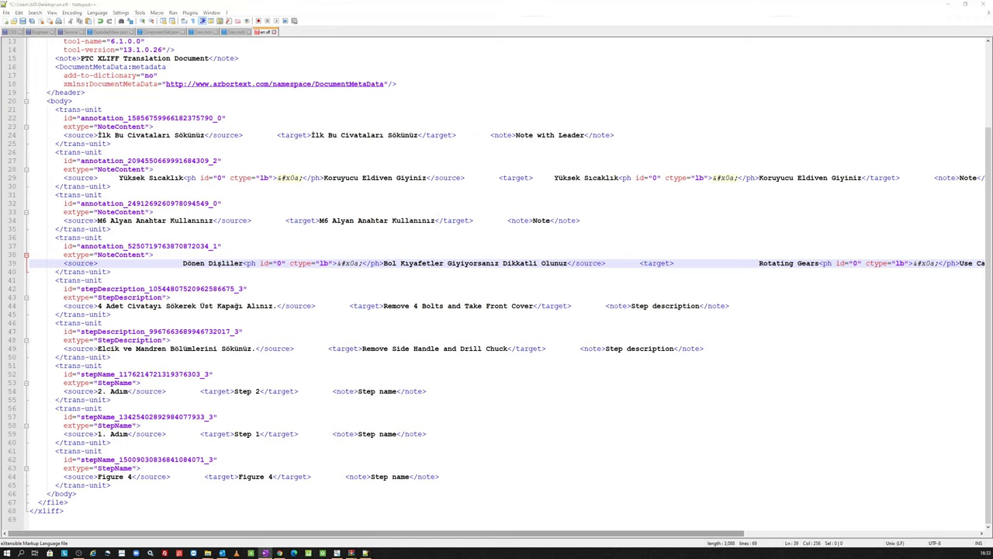
pyautogui.click(436, 221)
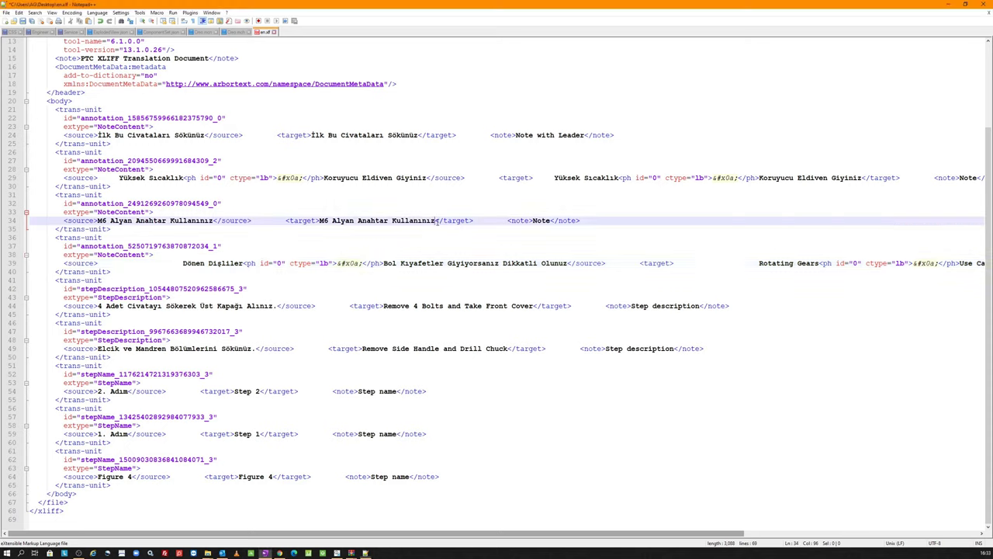
pyautogui.hotkey('ctrl', 'shift', 'Left')
pyautogui.hotkey('ctrl', 'shift', 'Left')
pyautogui.hotkey('ctrl', 'shift', 'Left')
pyautogui.hotkey('ctrl', 'shift', 'Left')
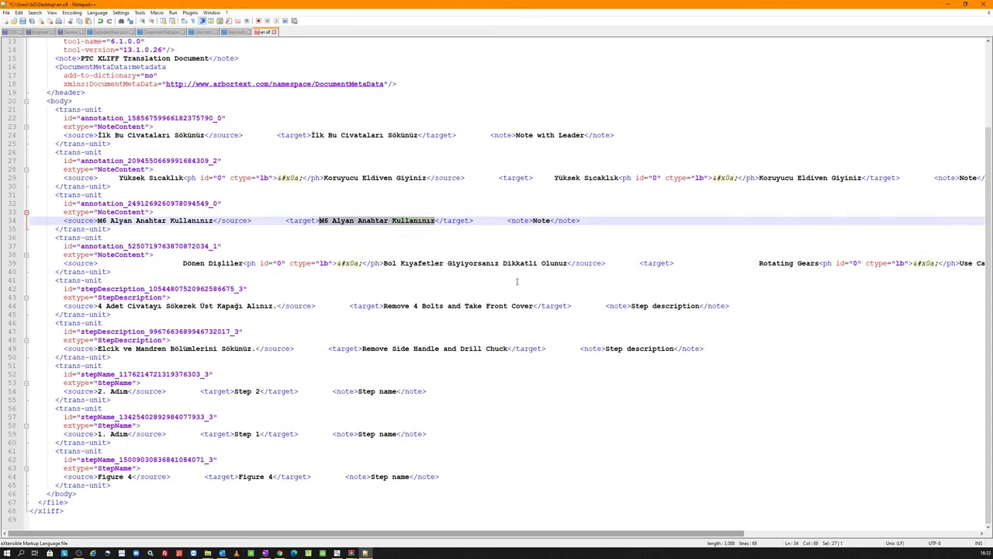
pyautogui.write('Use M6 Allen Key')
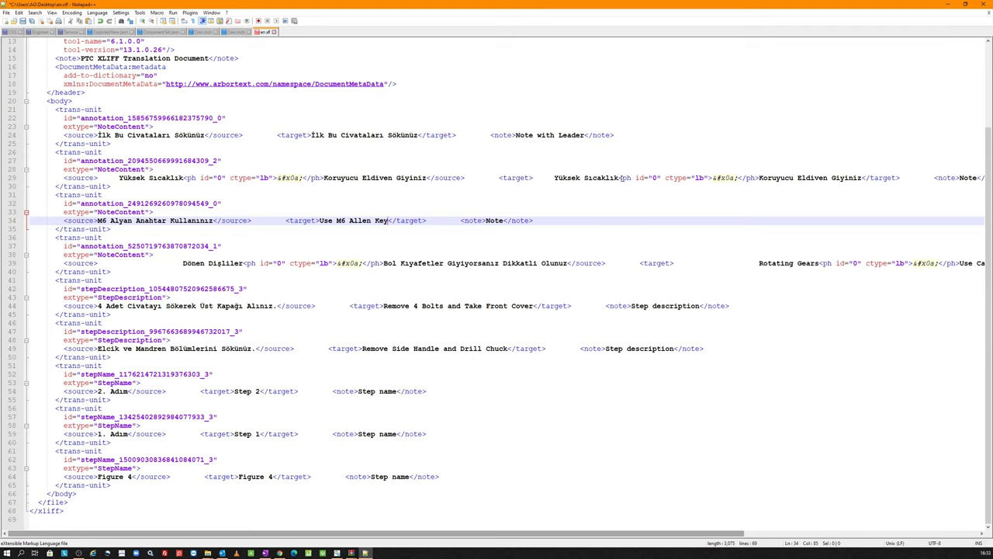
pyautogui.click(620, 178)
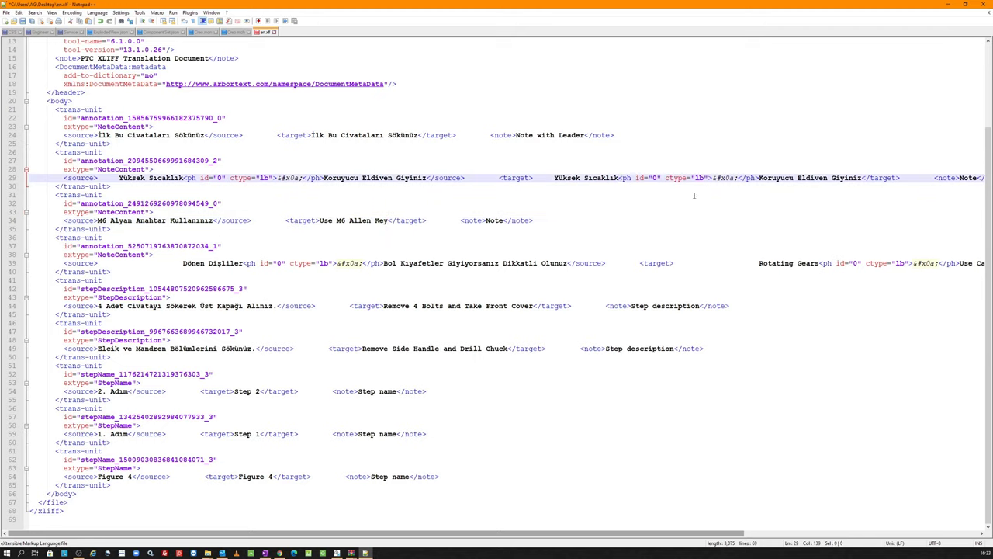
# Replace 'Yüksek Sıcaklık' on line 29 with 'High Temperature'
pyautogui.hotkey('alt', 'Tab')
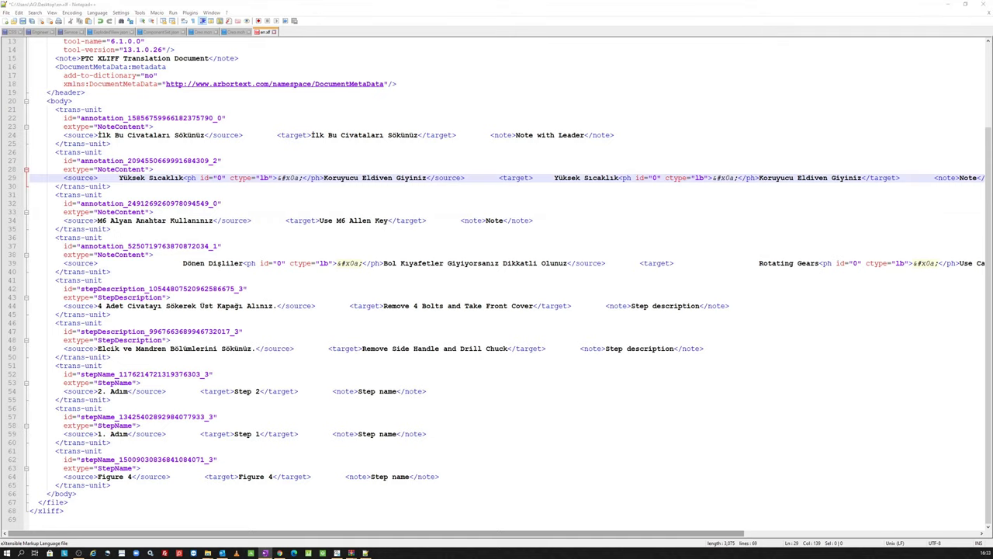
pyautogui.click(613, 180)
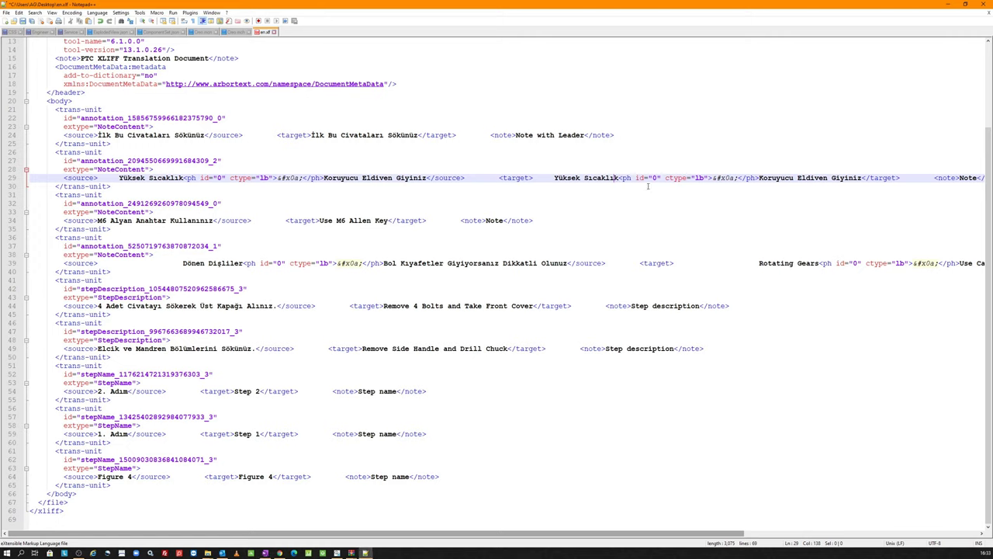
pyautogui.hotkey('ctrl', 'shift', 'Left')
pyautogui.hotkey('ctrl', 'shift', 'Left')
pyautogui.write('High Temperature, Wear Protective Gloves')
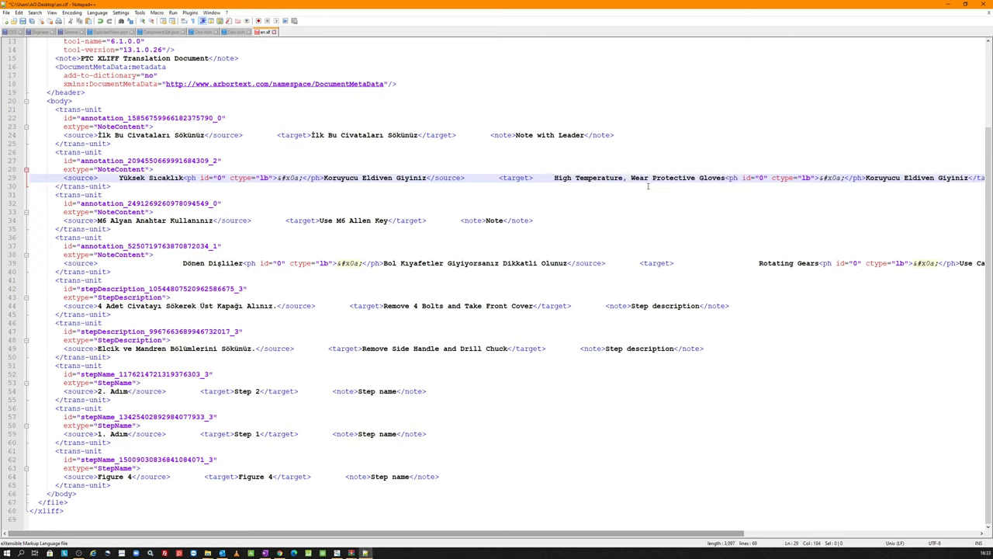
pyautogui.hotkey('ctrl', 'shift', 'Left')
pyautogui.hotkey('ctrl', 'shift', 'Left')
pyautogui.hotkey('ctrl', 'shift', 'Left')
pyautogui.hotkey('ctrl', 'c')
pyautogui.press('BackSpace')
pyautogui.press('BackSpace')
pyautogui.press('BackSpace')
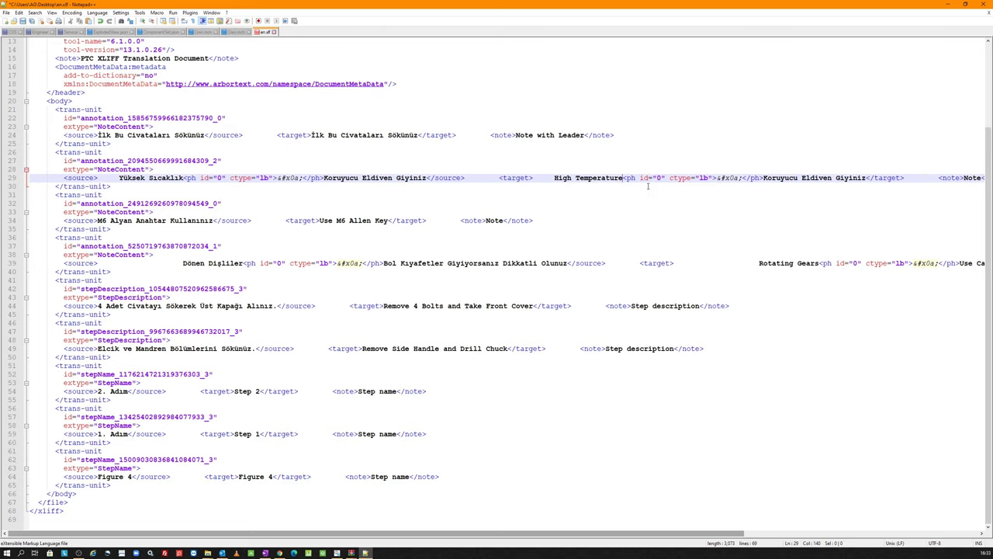
# Replace 'Koruyucu Eldiven Giyiniz' on line 29 with 'Wear Protective Gloves'
pyautogui.click(866, 178)
pyautogui.hotkey('ctrl', 'shift', 'Left')
pyautogui.hotkey('ctrl', 'shift', 'Left')
pyautogui.hotkey('ctrl', 'shift', 'Left')
pyautogui.hotkey('ctrl', 'shift', 'Left')
pyautogui.hotkey('ctrl', 'shift', 'Right')
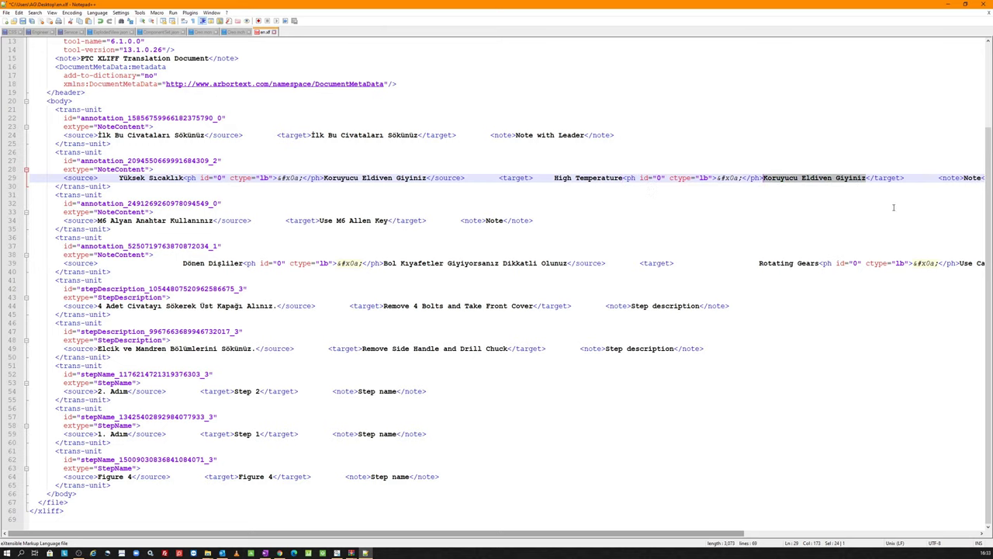
pyautogui.hotkey('ctrl', 'v')
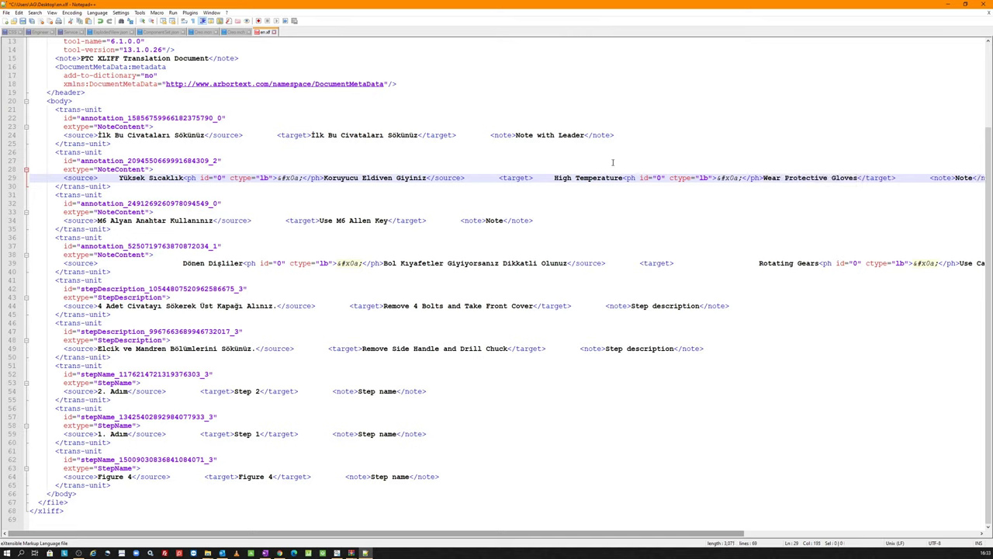
pyautogui.scroll(1, 429, 162)
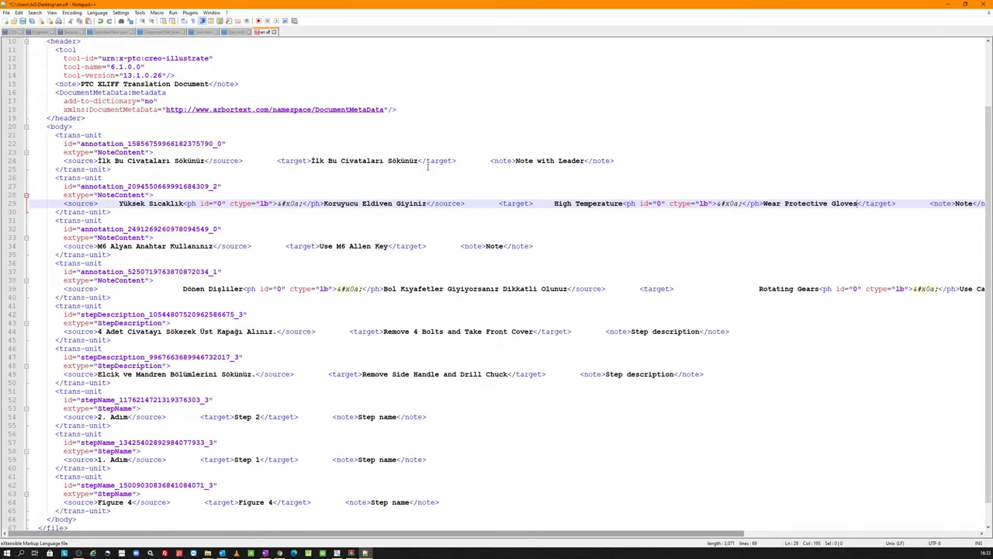
pyautogui.scroll(2, 370, 214)
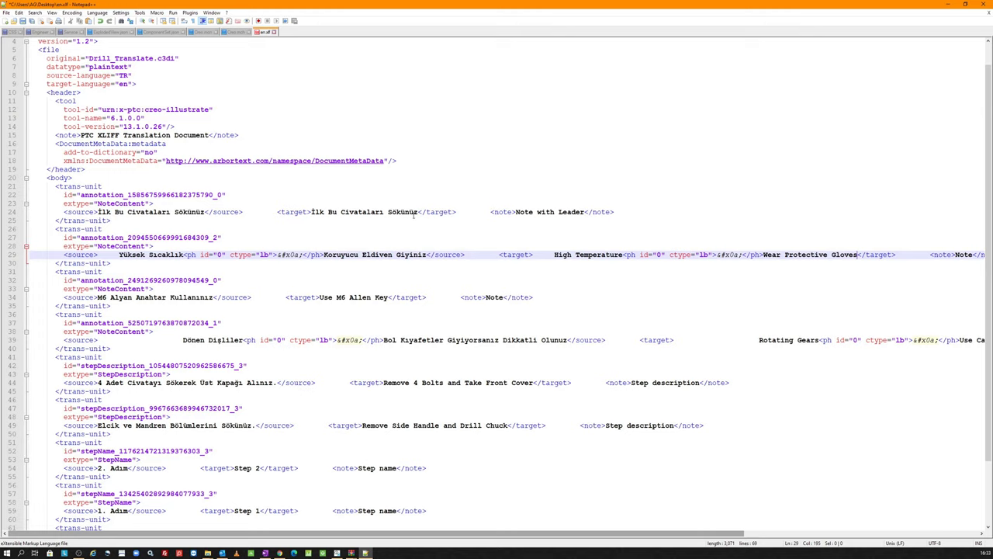
# Replace line 24's Turkish target with 'Remove These Bolts First' and review the finished file
pyautogui.click(265, 553)
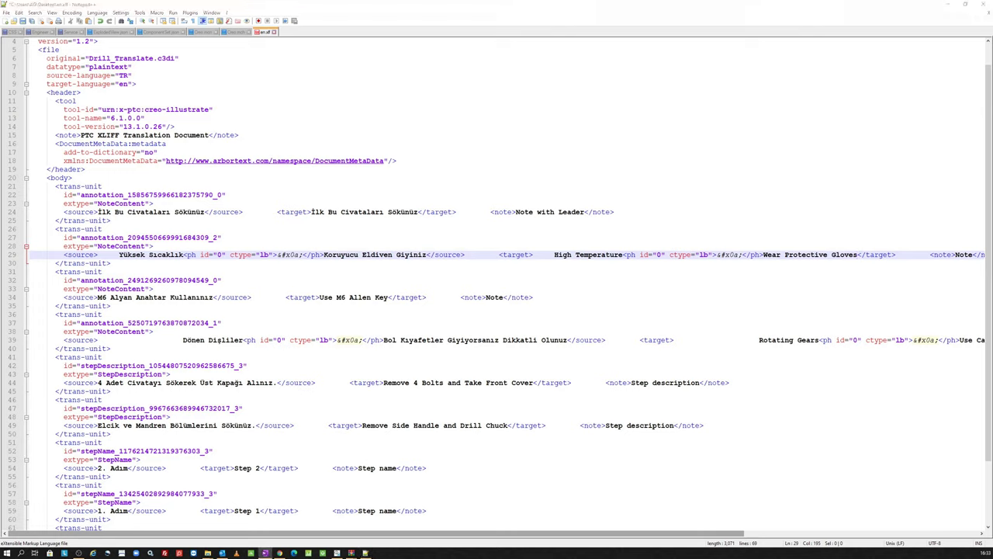
pyautogui.click(418, 212)
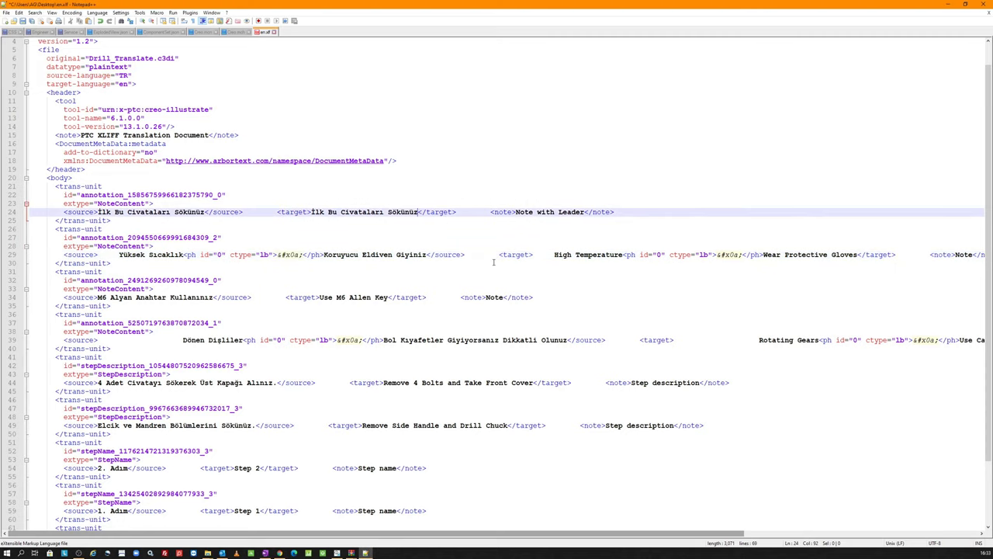
pyautogui.hotkey('ctrl', 'shift', 'Left')
pyautogui.hotkey('ctrl', 'shift', 'Left')
pyautogui.hotkey('ctrl', 'shift', 'Left')
pyautogui.hotkey('ctrl', 'shift', 'Left')
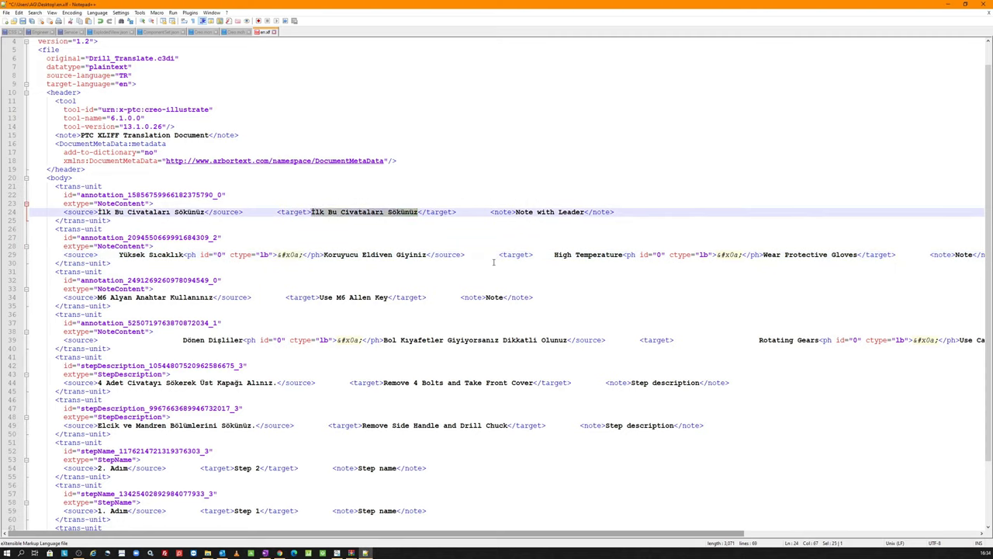
pyautogui.write('Remove These Bolts First')
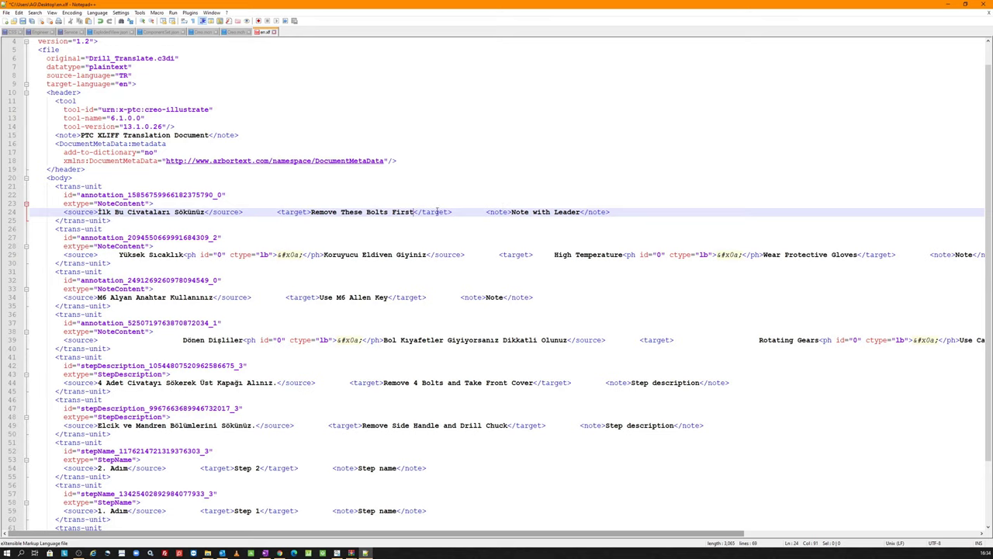
pyautogui.scroll(-1, 575, 233)
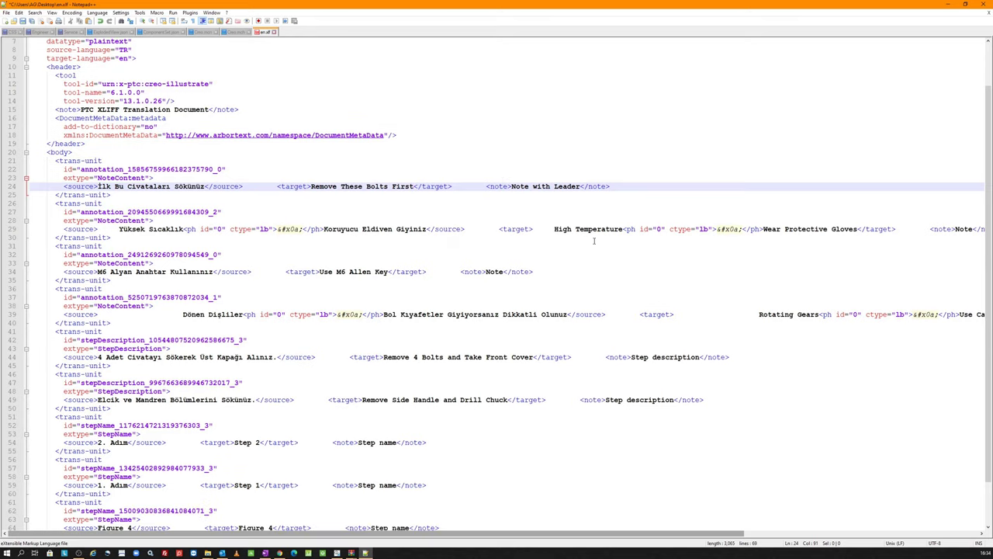
pyautogui.scroll(-1, 515, 273)
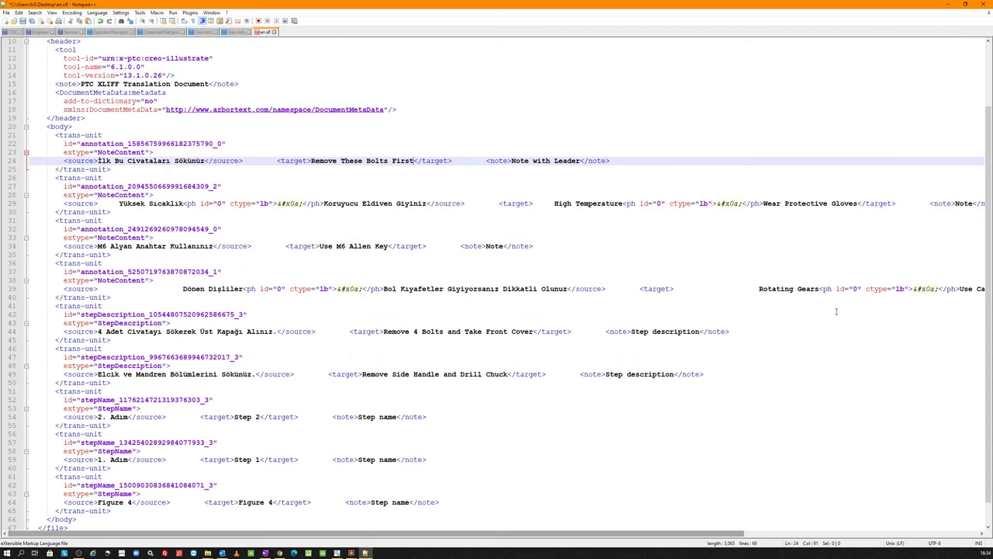
pyautogui.scroll(-1, 453, 295)
pyautogui.scroll(4, 399, 386)
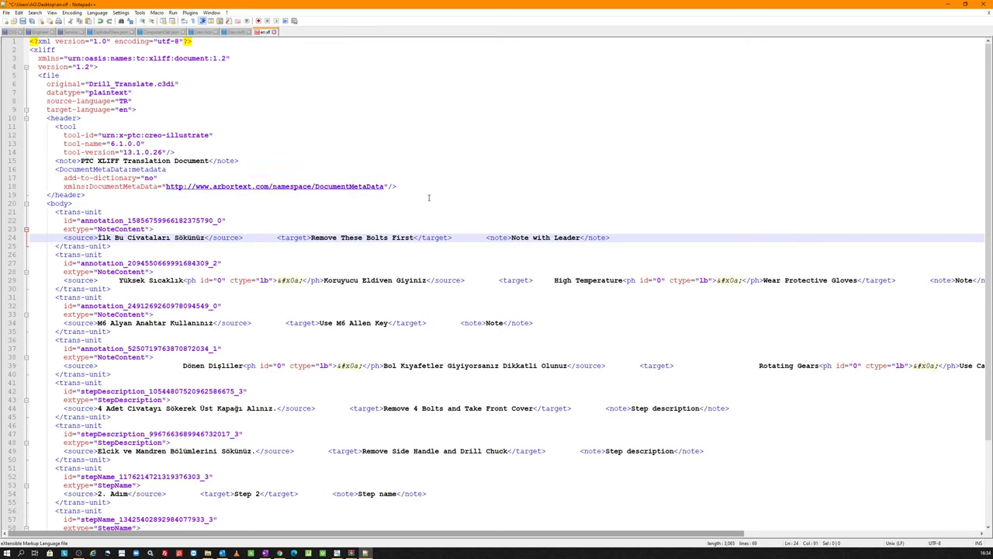
# Close en.xlf, then extract de.xlf from Drill_Translate.zip to the desktop and open it in Notepad++
pyautogui.click(971, 11)
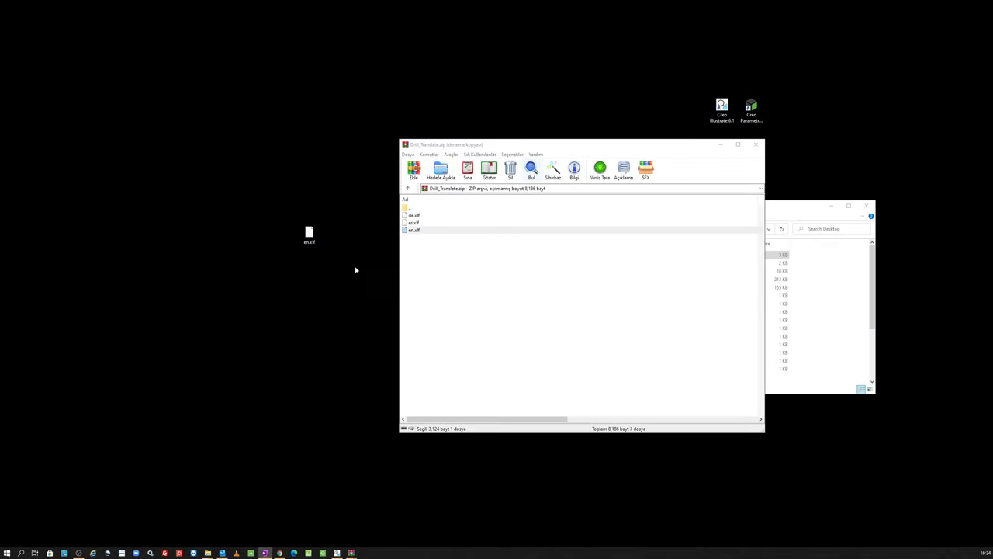
pyautogui.click(309, 234)
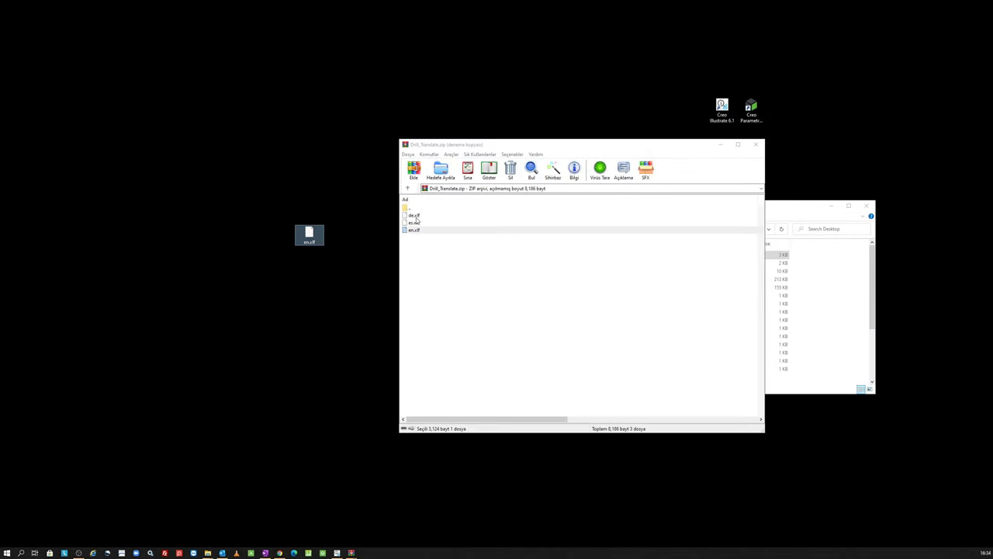
pyautogui.moveTo(416, 215); pyautogui.dragTo(317, 297)
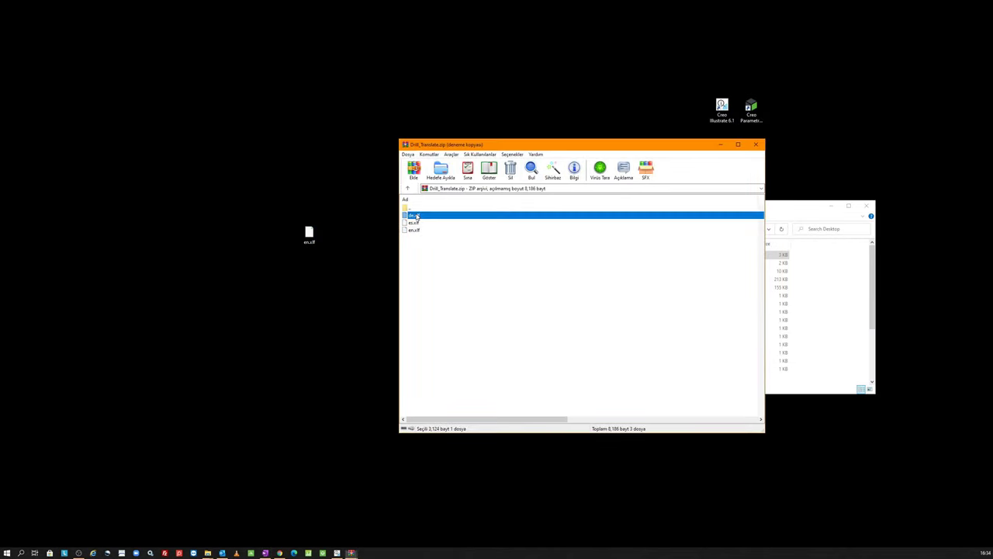
pyautogui.rightClick(310, 298)
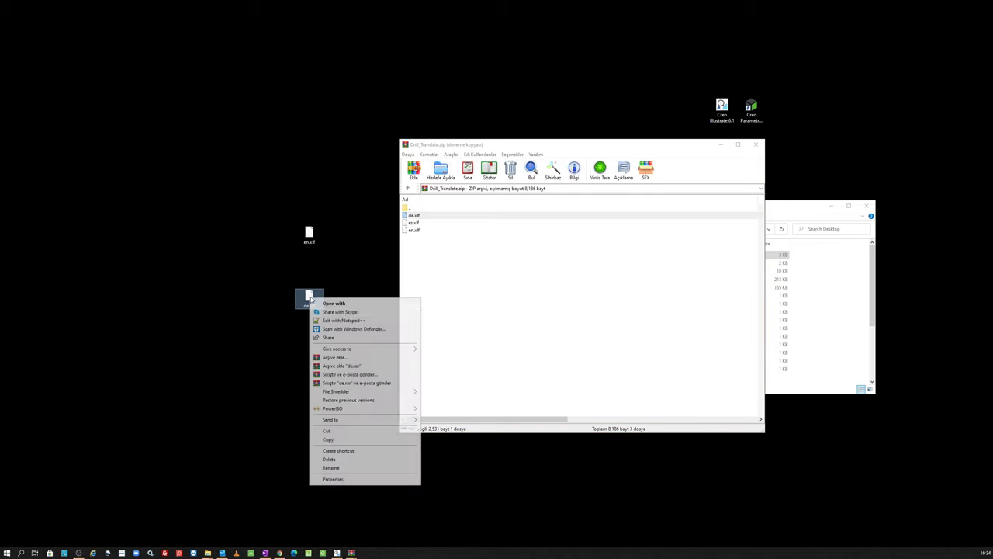
pyautogui.click(349, 320)
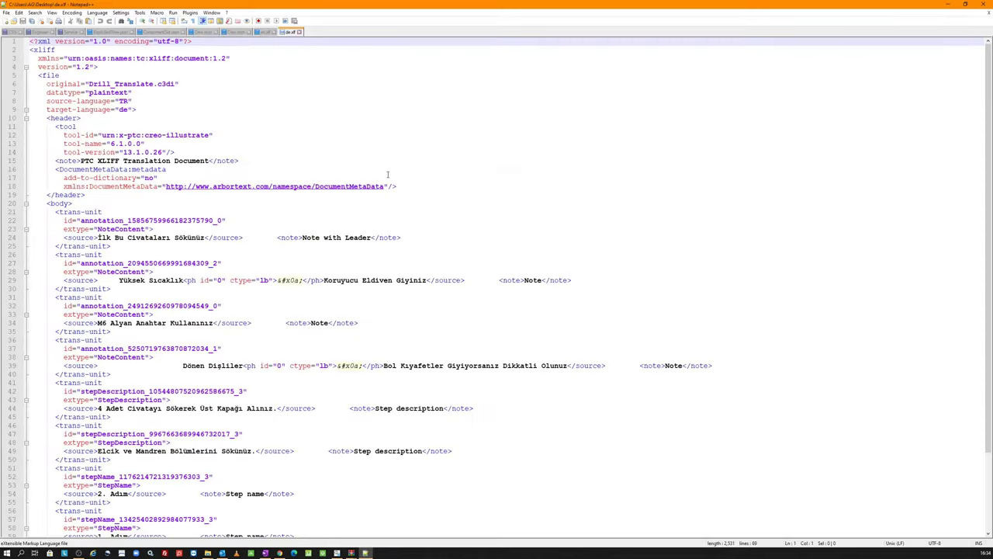
# Scroll through de.xlf and place the caret after the 'M6 Alyan Anahtar Kullanınız' source on line 34
pyautogui.scroll(-4, 388, 174)
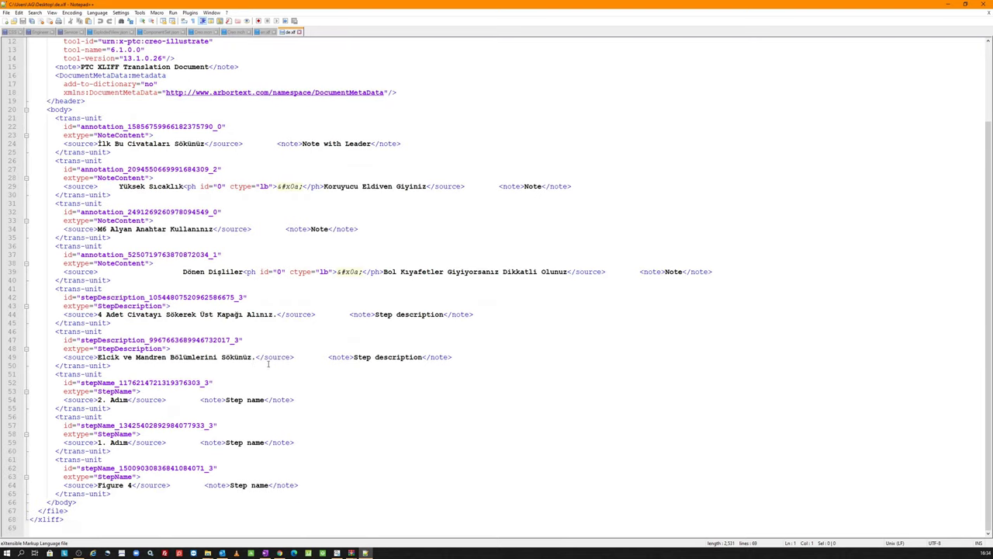
pyautogui.click(309, 444)
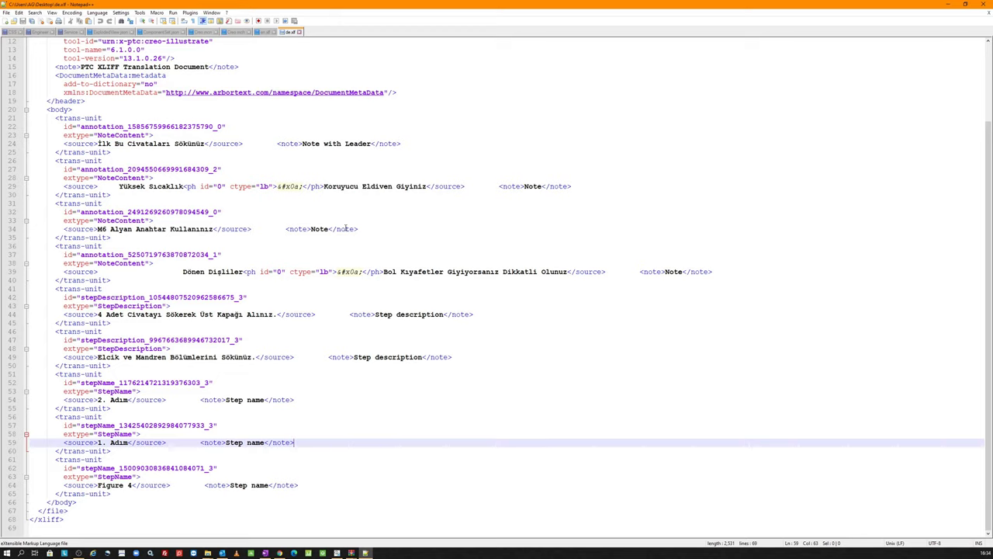
pyautogui.click(372, 230)
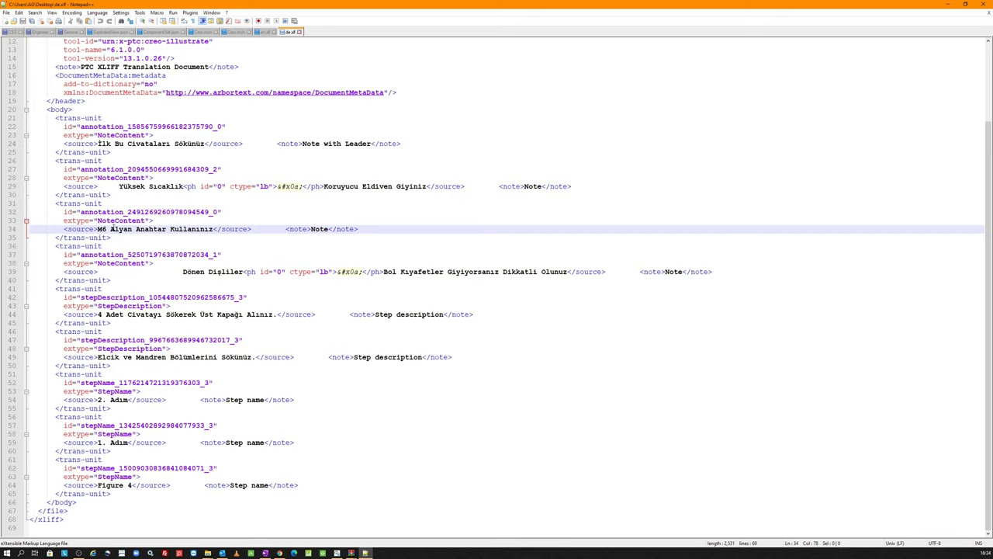
# In de.xlf, add target 'abc abc abc def def def' to the M6 note and '123 456 789' to the İlk Bu Civataları note
pyautogui.press('Return')
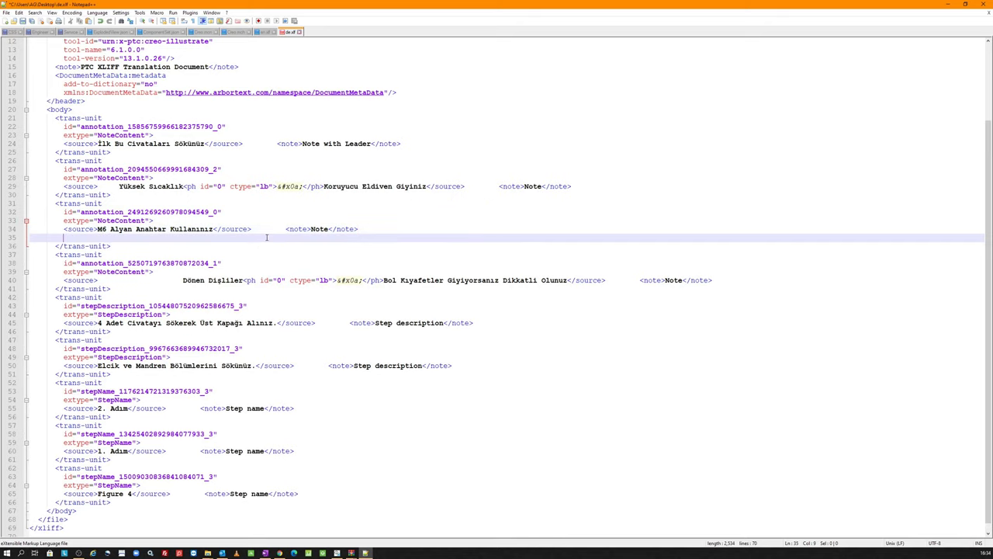
pyautogui.write('<')
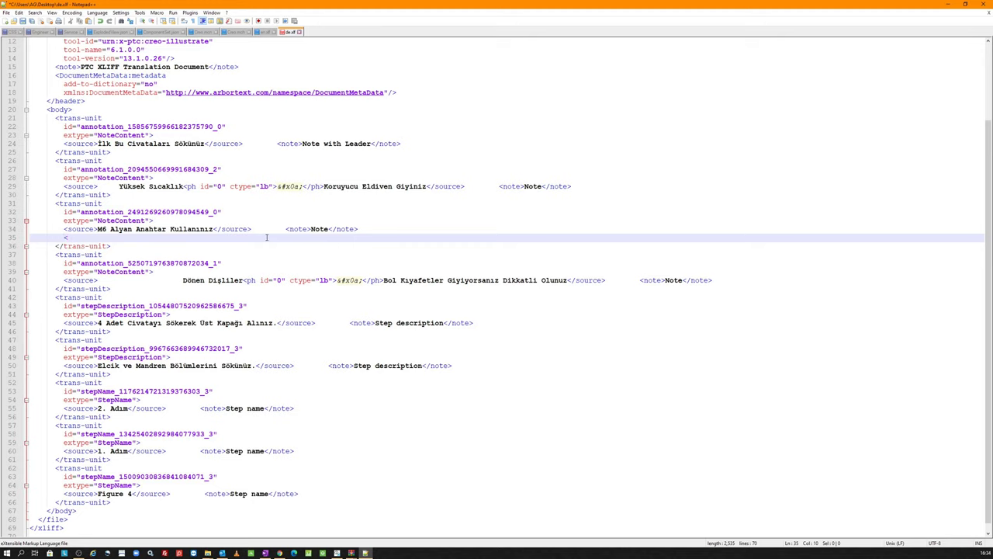
pyautogui.write('target>')
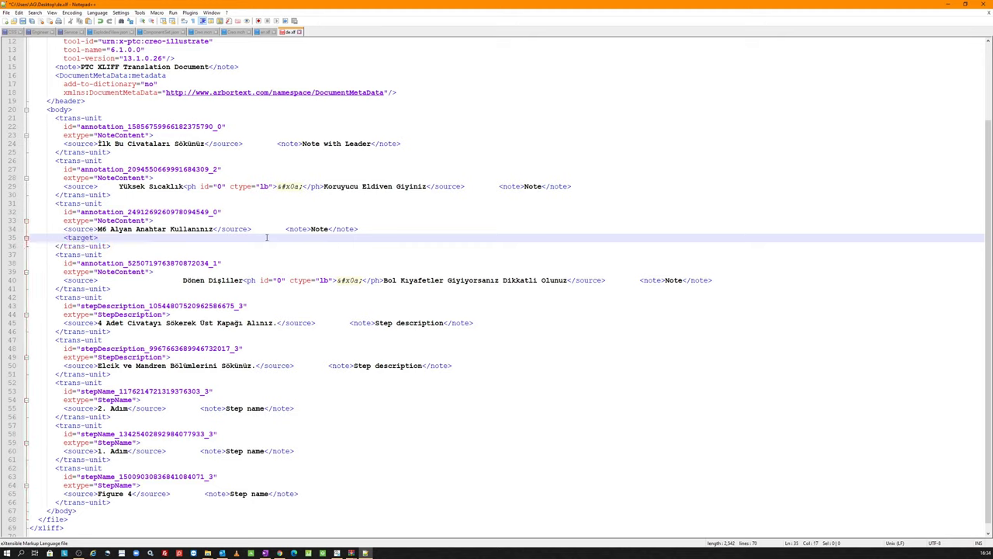
pyautogui.write('abc abc ')
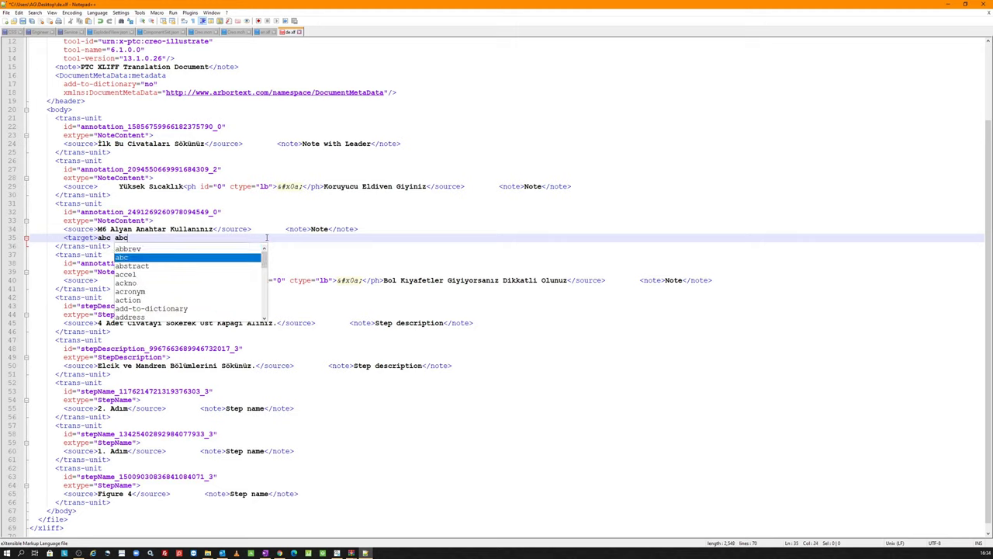
pyautogui.write('abc def de')
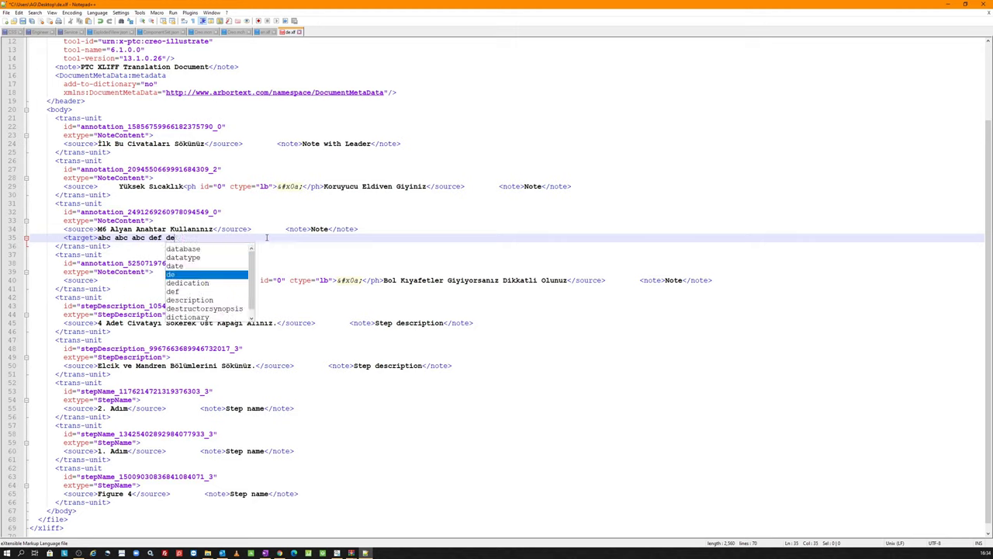
pyautogui.write('f def ')
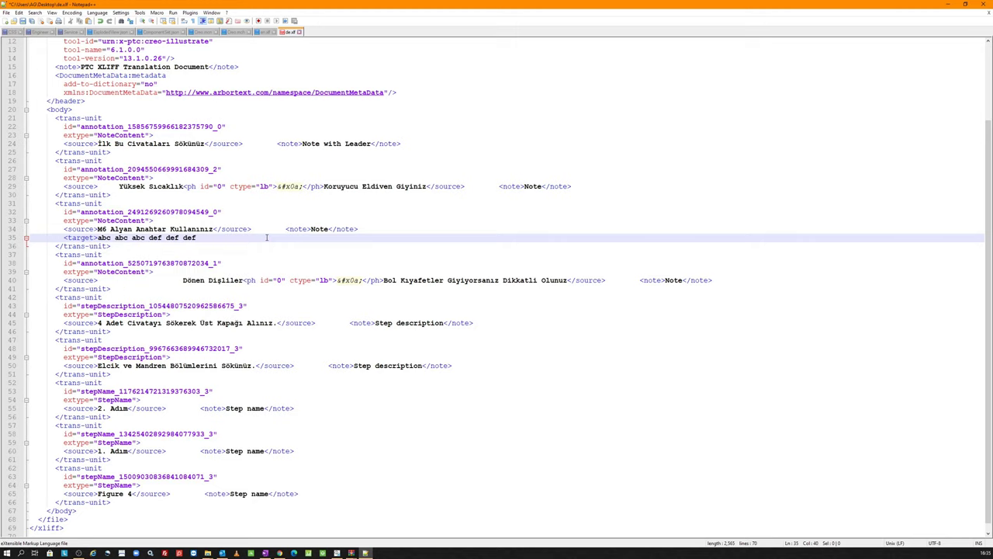
pyautogui.write('<')
pyautogui.write('/')
pyautogui.write('target>')
pyautogui.click(411, 143)
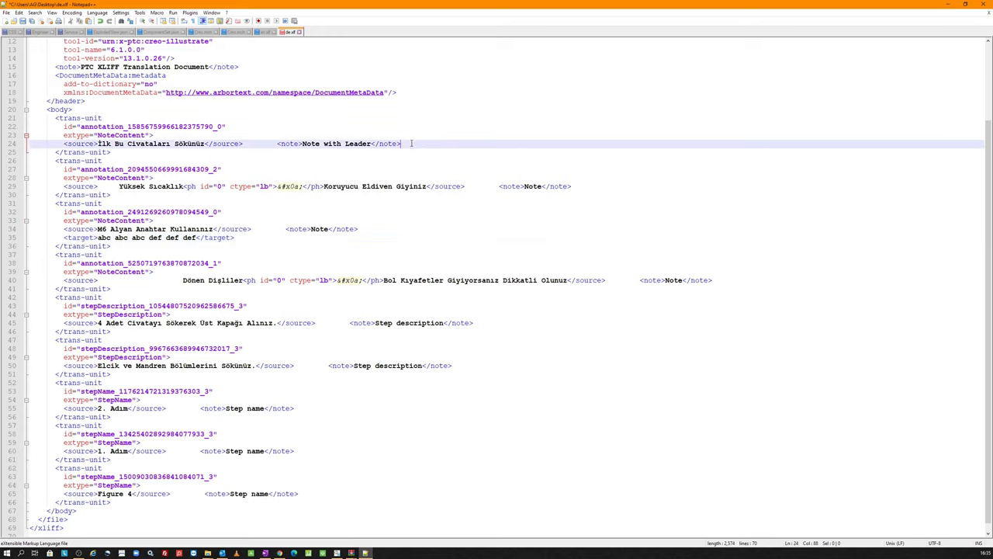
pyautogui.press('Return')
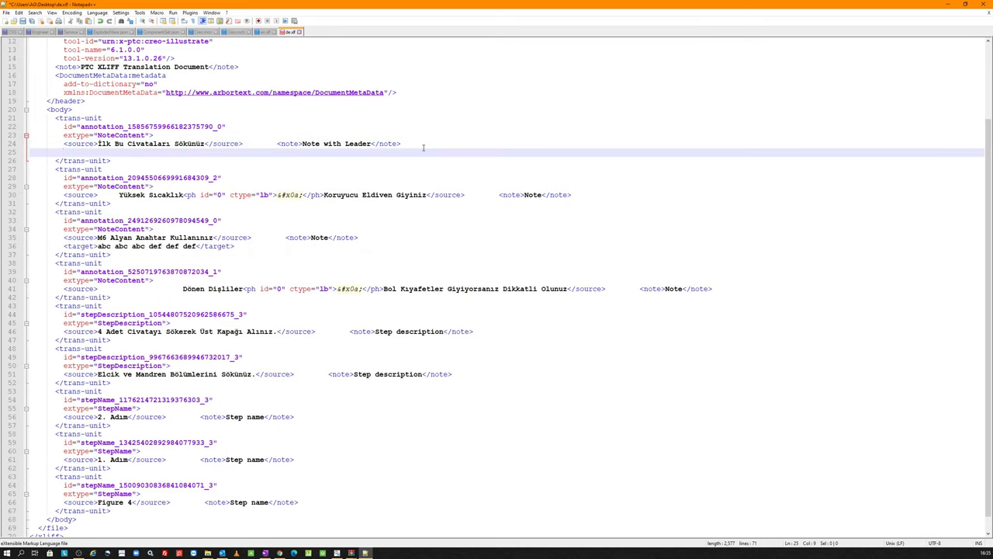
pyautogui.write('<target')
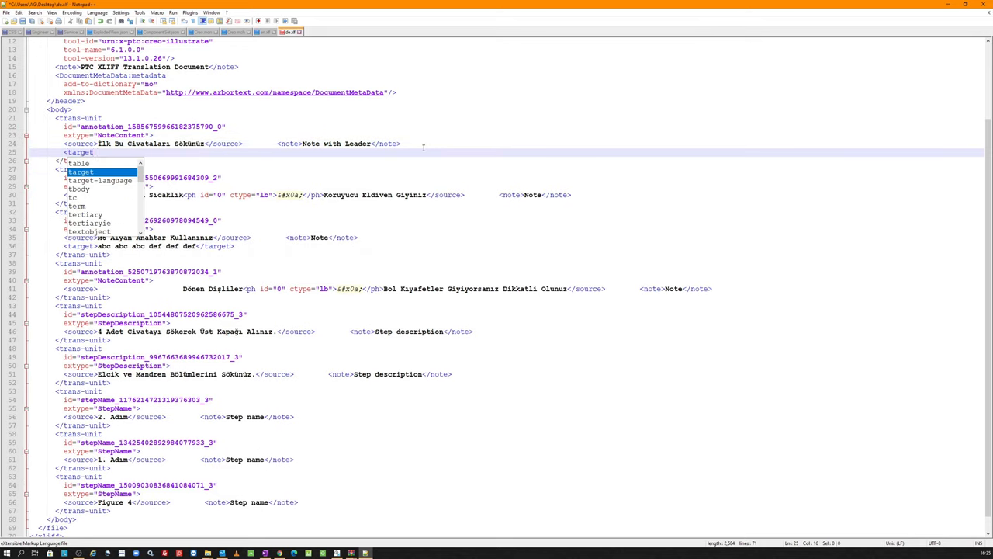
pyautogui.write('>')
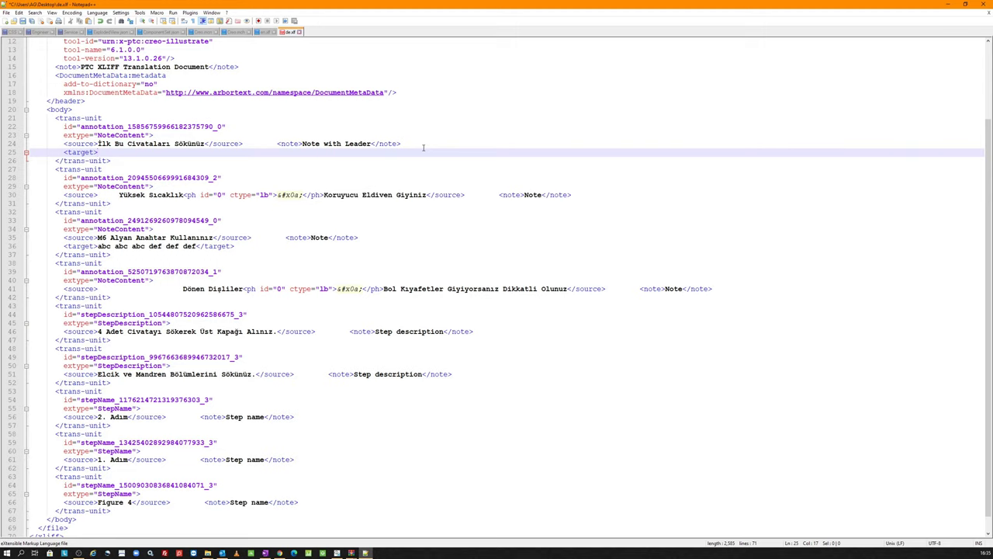
pyautogui.write('123 456 789')
pyautogui.write('<')
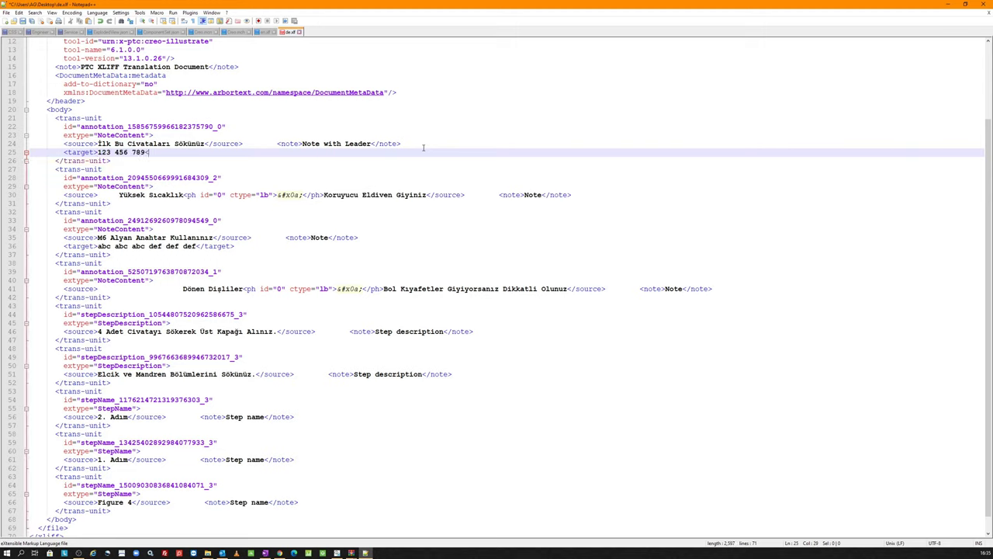
pyautogui.write('/targ')
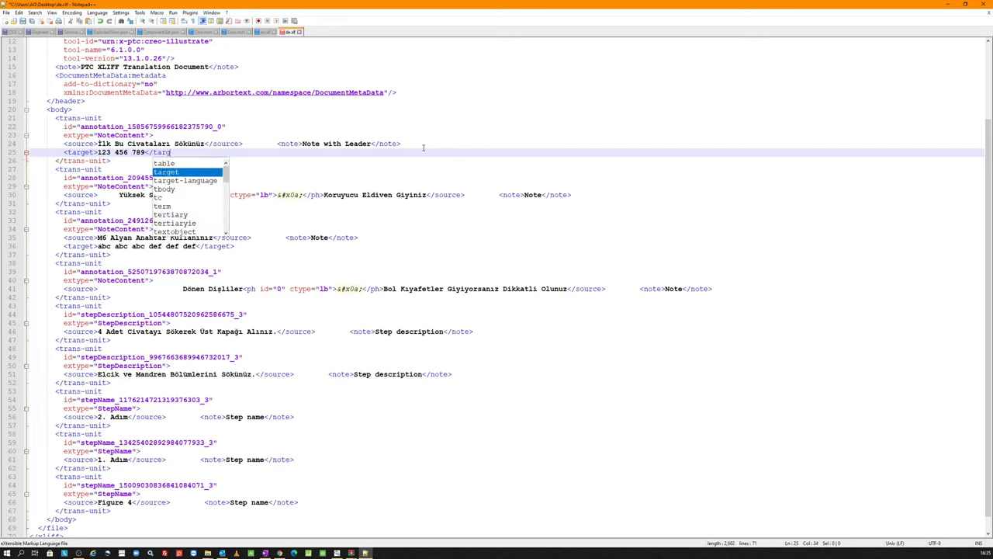
pyautogui.write('et>')
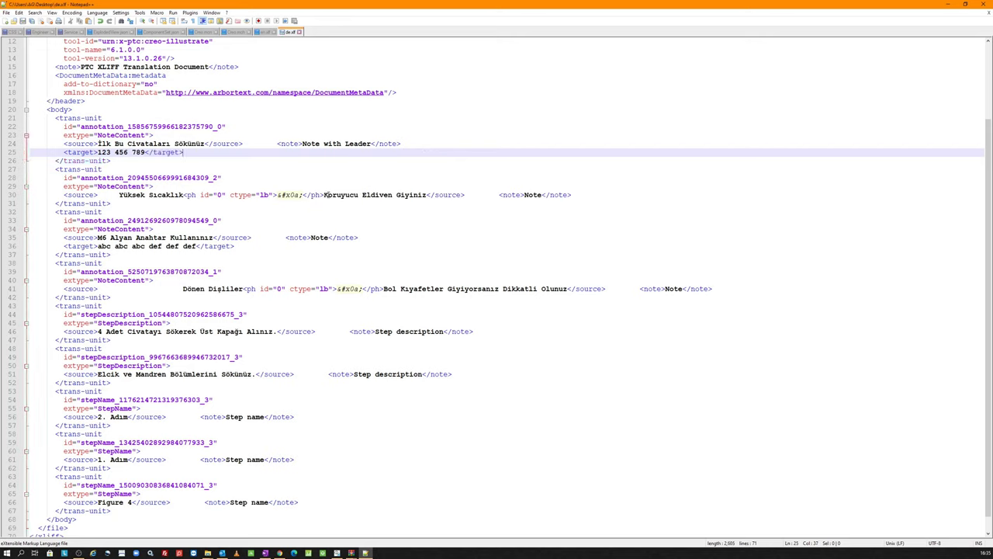
# Back in Creo Illustrate, import de.xlf from the Desktop as XLIFF and preview the text in English
pyautogui.click(946, 4)
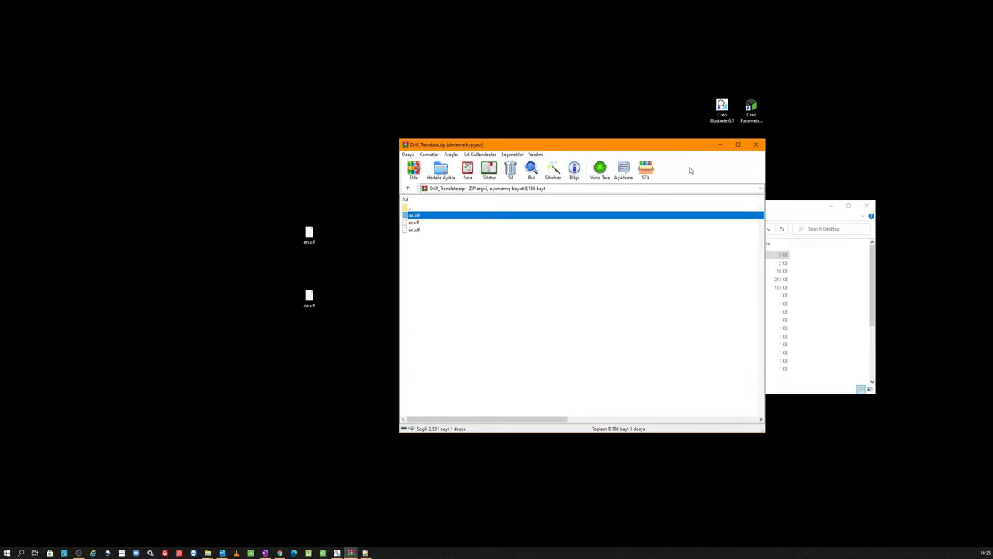
pyautogui.click(338, 553)
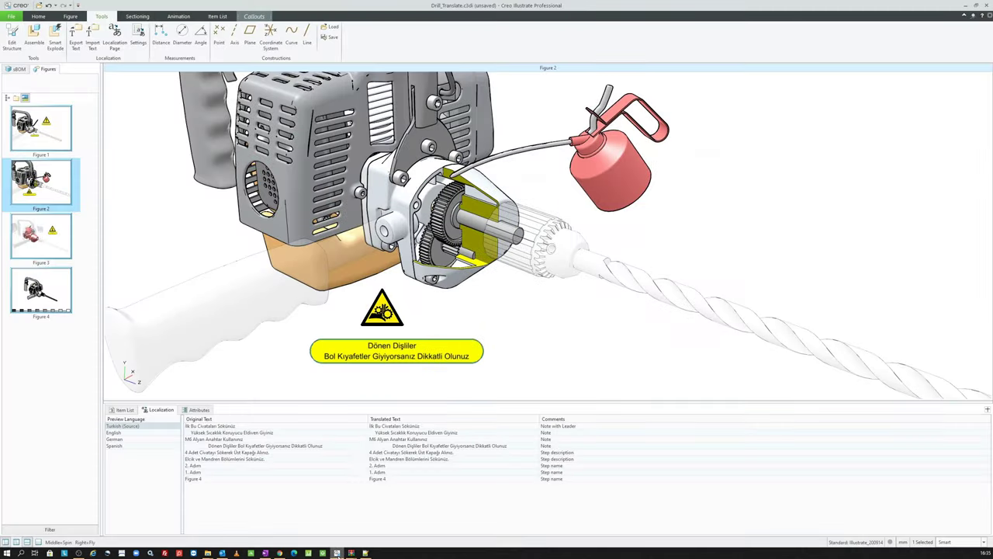
pyautogui.click(97, 40)
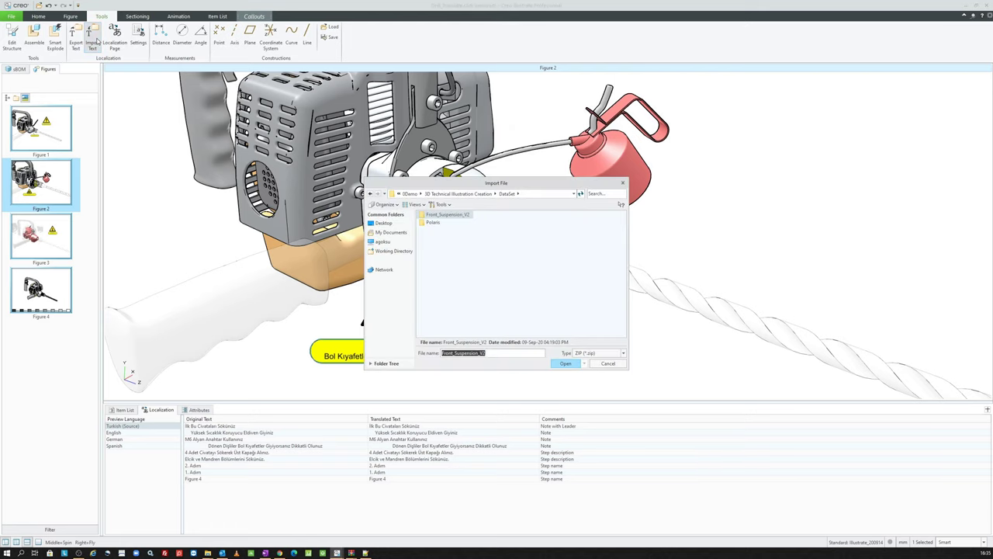
pyautogui.click(405, 223)
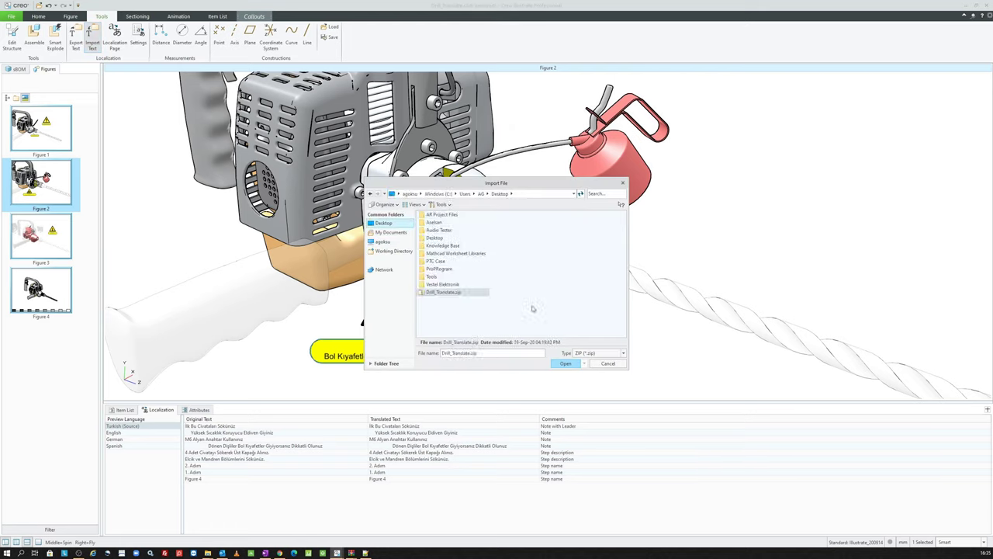
pyautogui.click(596, 353)
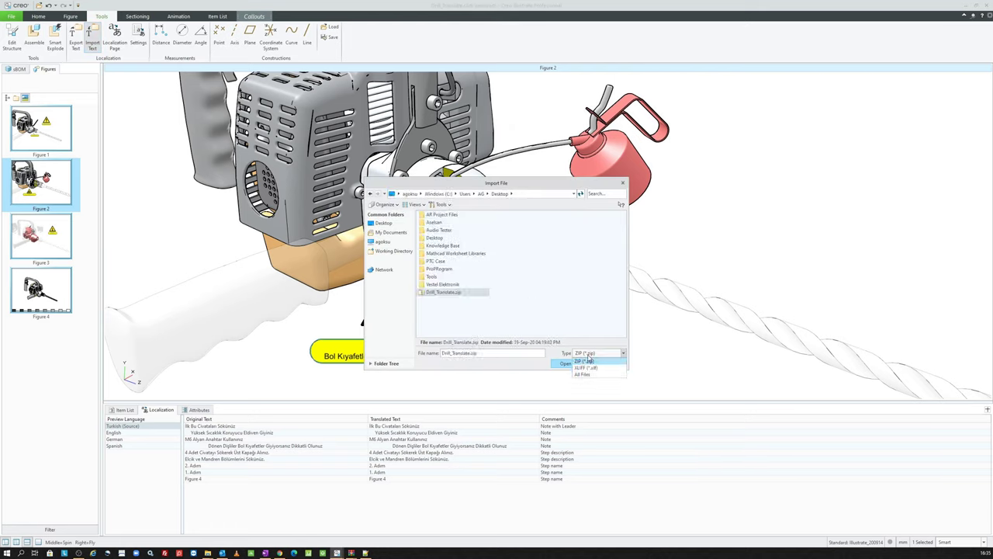
pyautogui.click(589, 371)
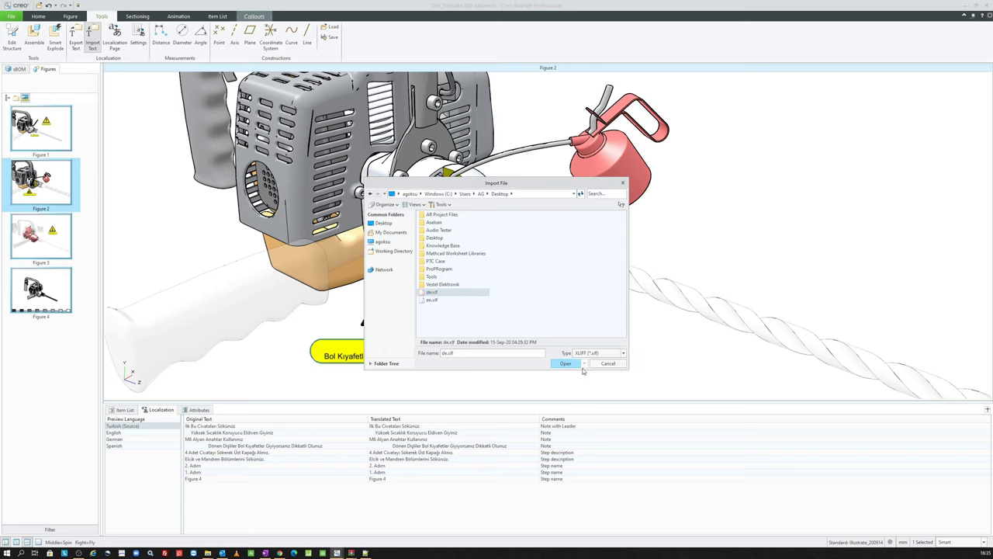
pyautogui.doubleClick(431, 302)
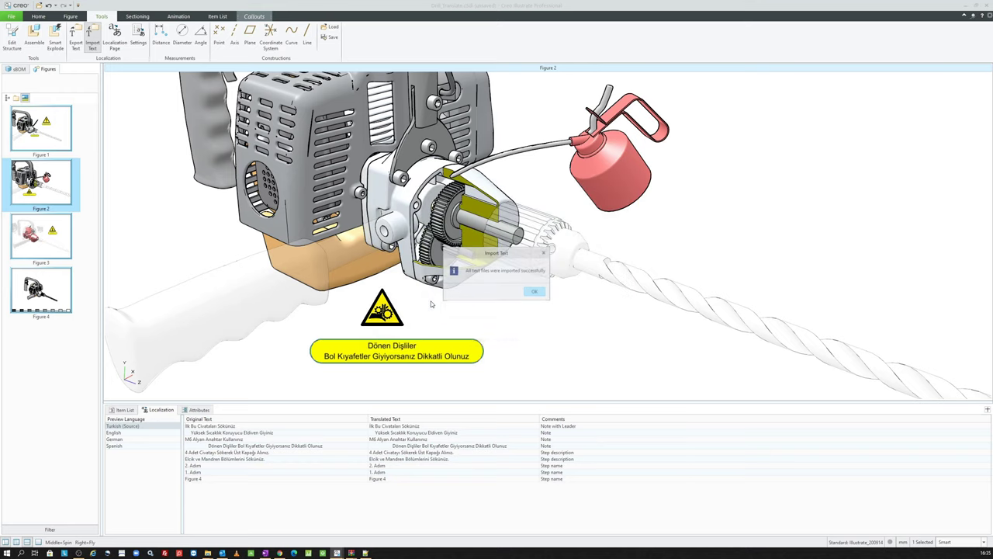
pyautogui.click(536, 293)
pyautogui.click(136, 432)
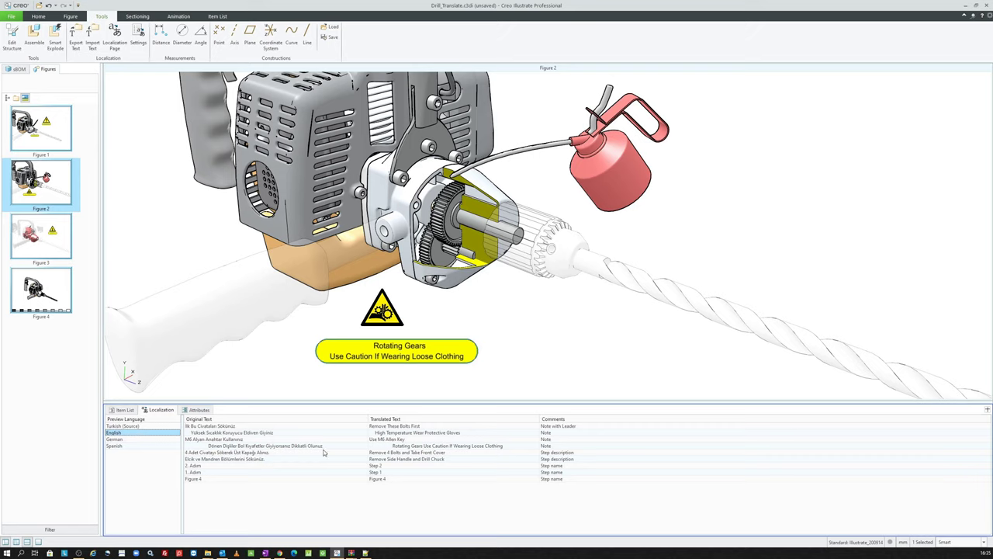
# Toggle the preview language between Turkish (Source) and English, then switch it to German
pyautogui.click(155, 426)
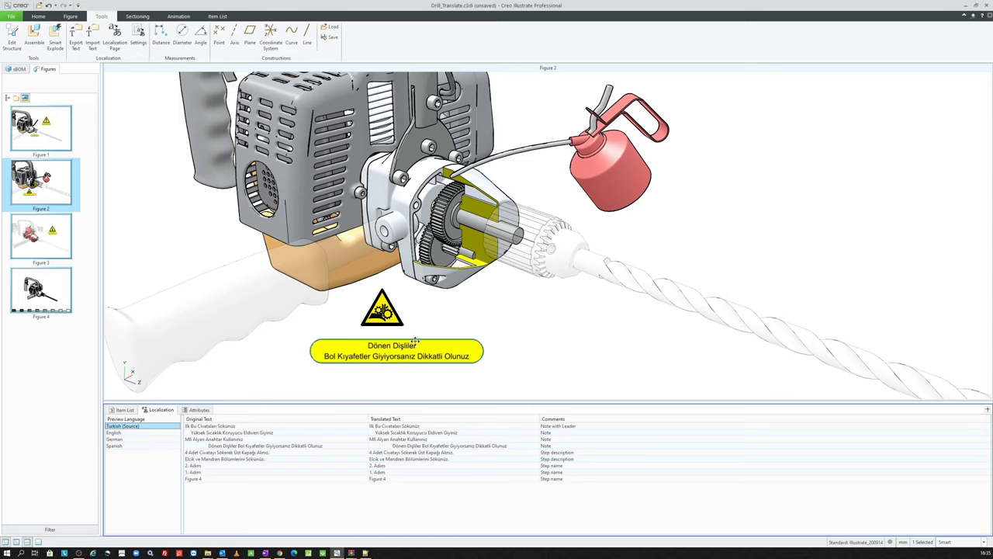
pyautogui.click(144, 432)
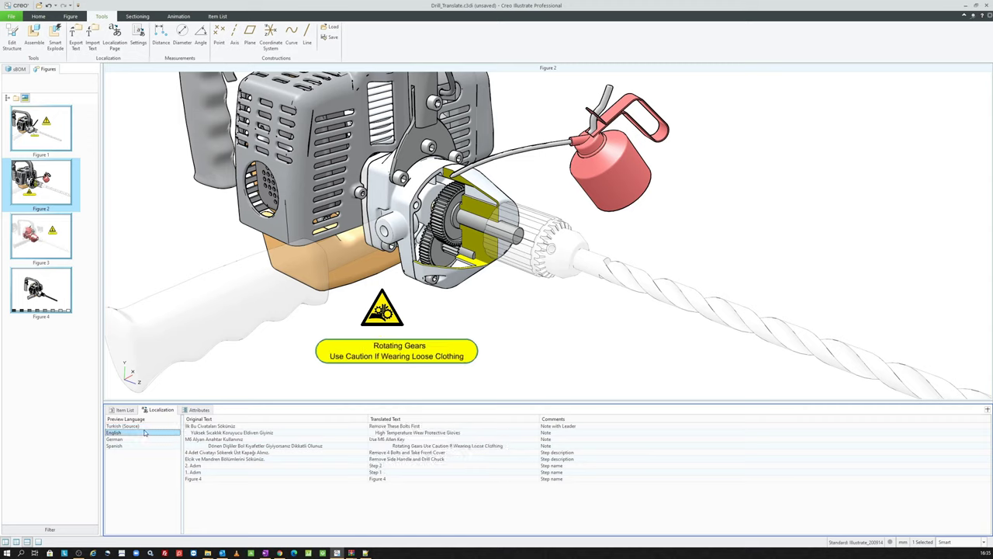
pyautogui.click(145, 426)
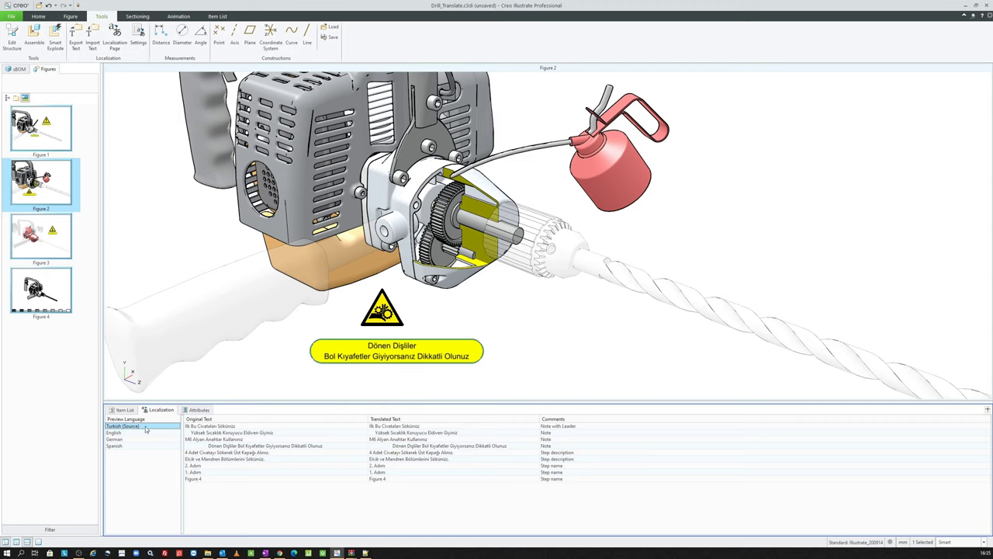
pyautogui.click(134, 439)
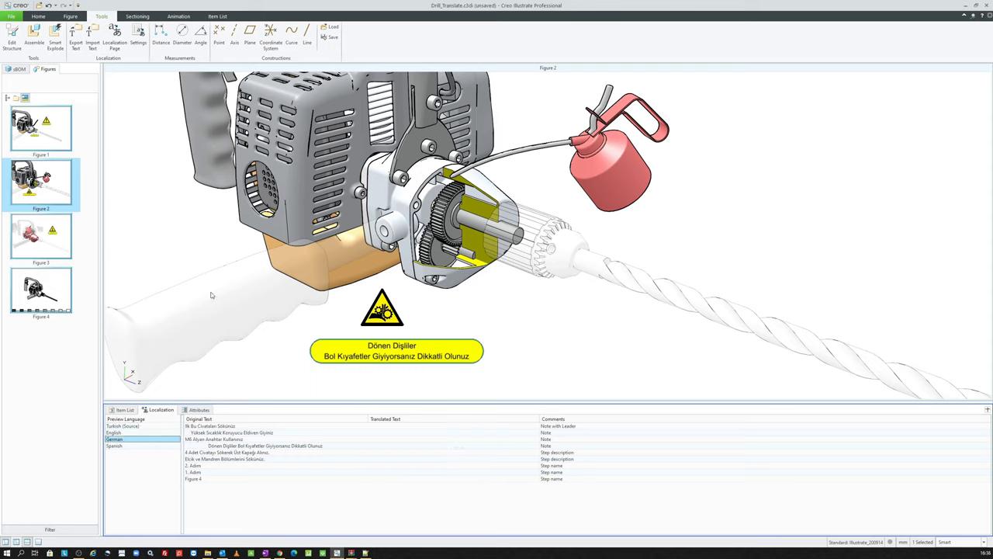
# Re-import de.xlf from the Desktop as an XLIFF file and display Figure 1
pyautogui.click(92, 35)
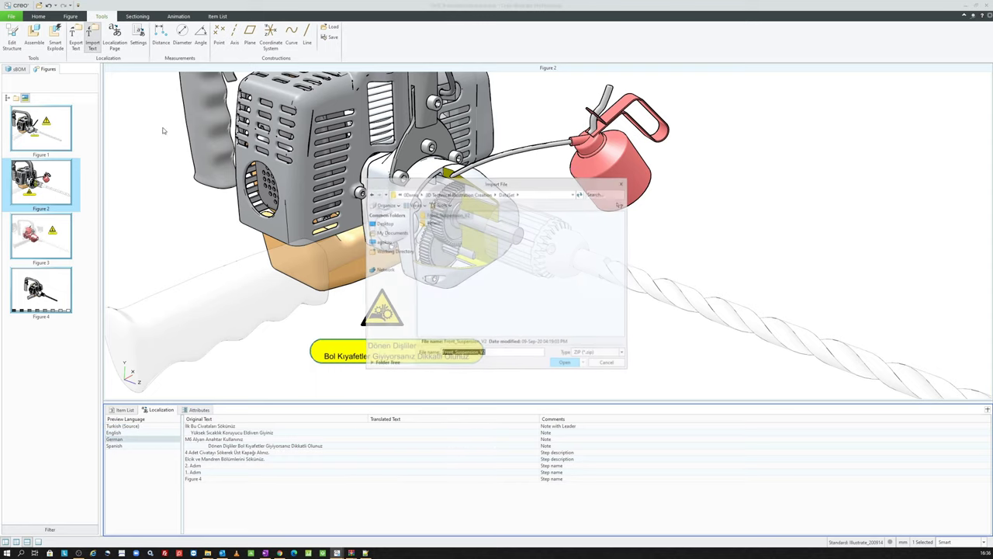
pyautogui.click(383, 223)
pyautogui.click(596, 353)
pyautogui.click(586, 367)
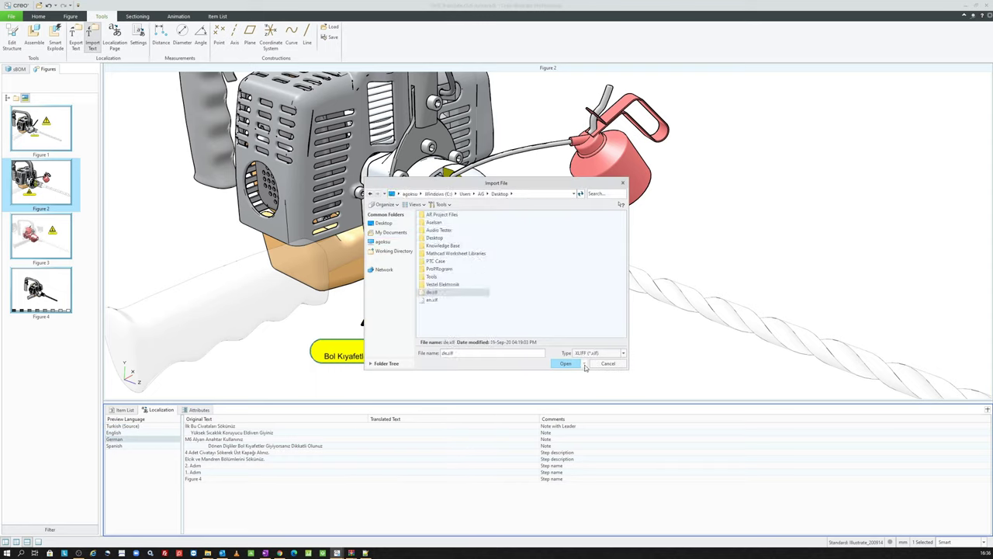
pyautogui.doubleClick(430, 293)
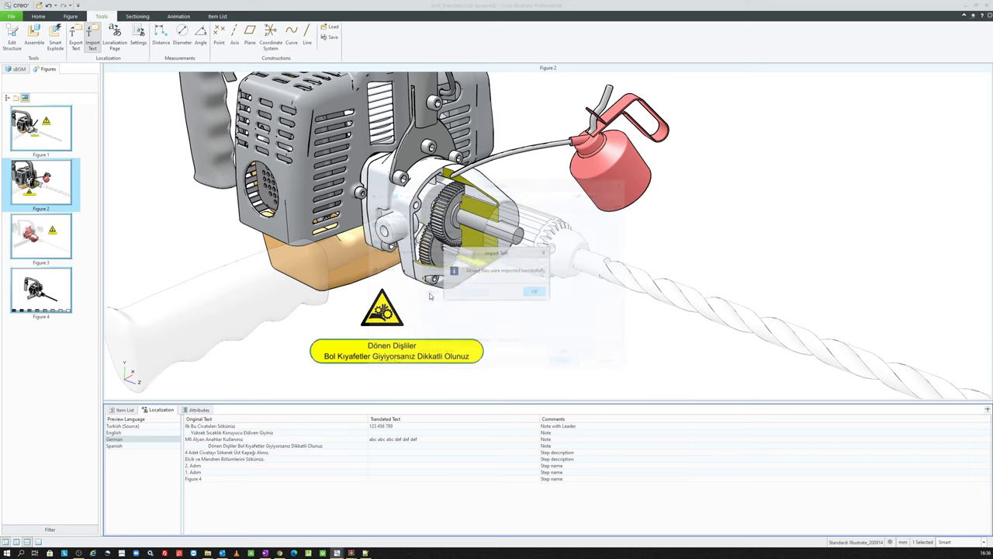
pyautogui.click(535, 292)
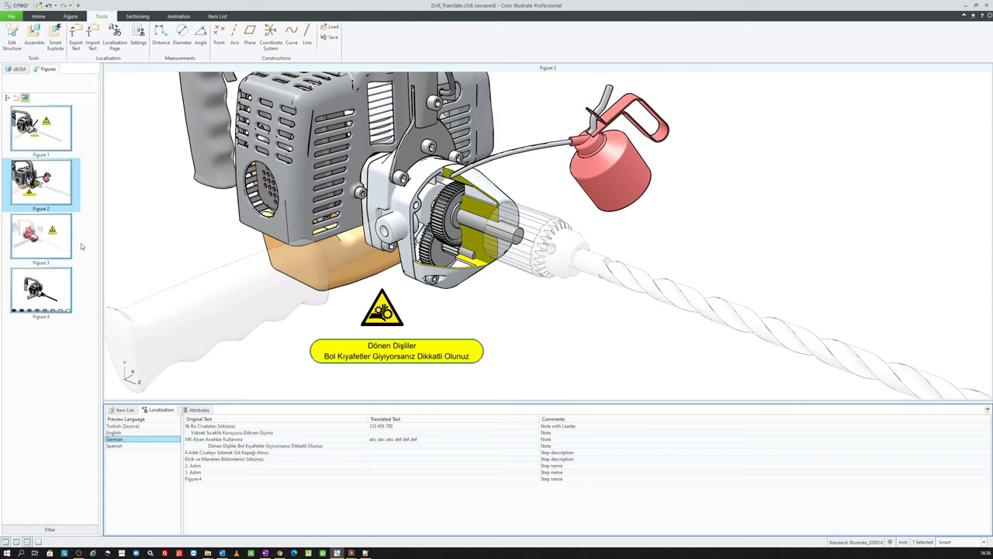
pyautogui.click(46, 141)
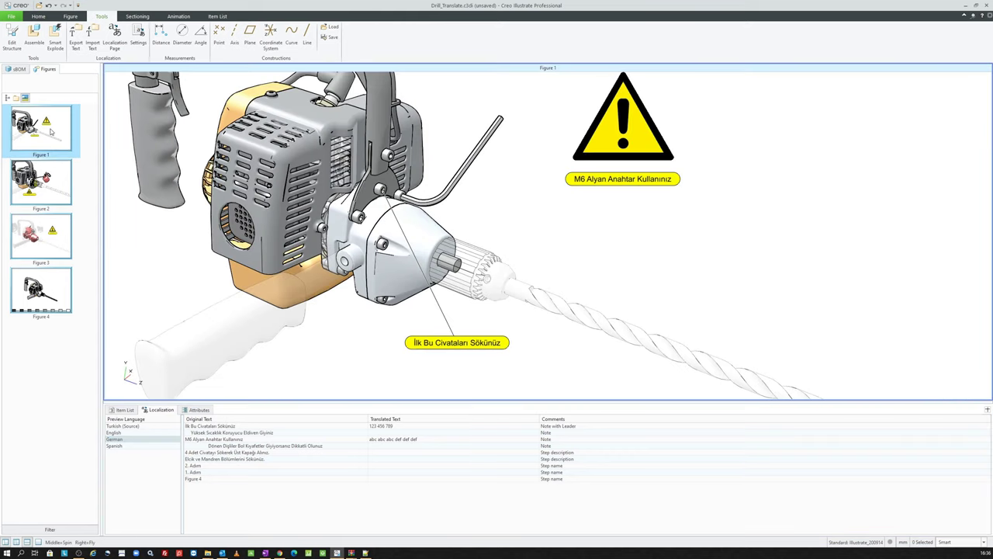
# Preview Figure 1's callouts in German, then in English
pyautogui.click(129, 440)
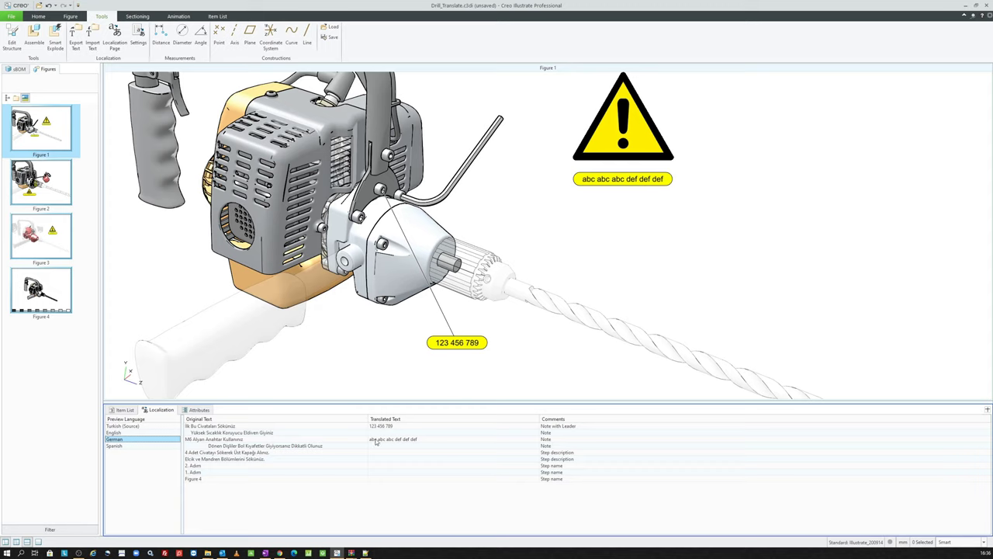
pyautogui.click(130, 433)
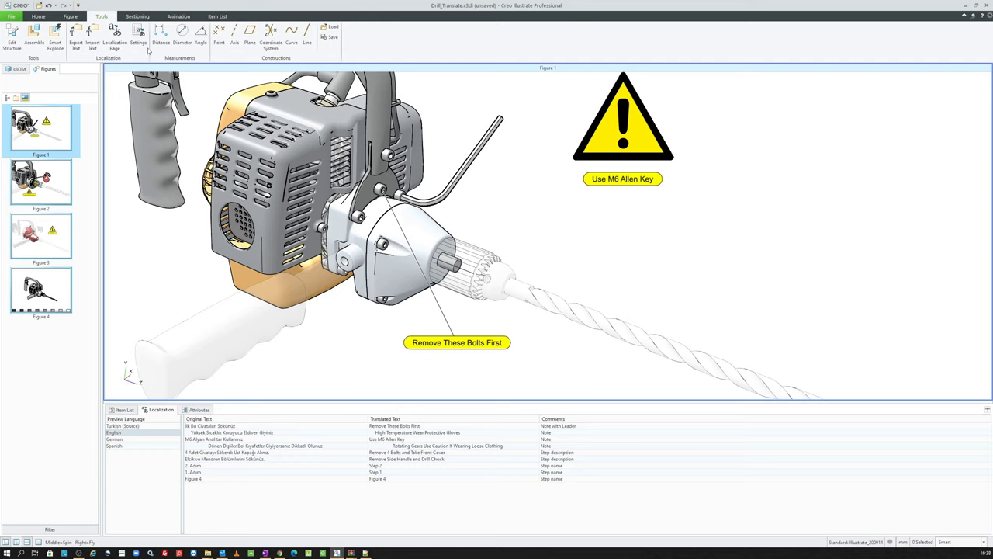
pyautogui.click(59, 185)
pyautogui.click(52, 144)
pyautogui.click(140, 432)
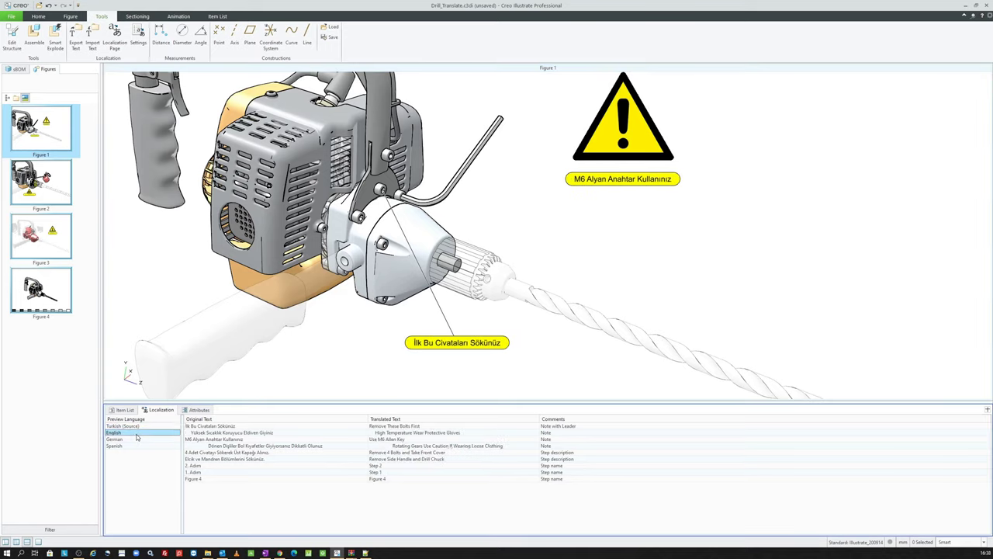
# Compare the Figure 2 and Figure 3 callouts in Turkish and English, then open Figure 4
pyautogui.click(60, 191)
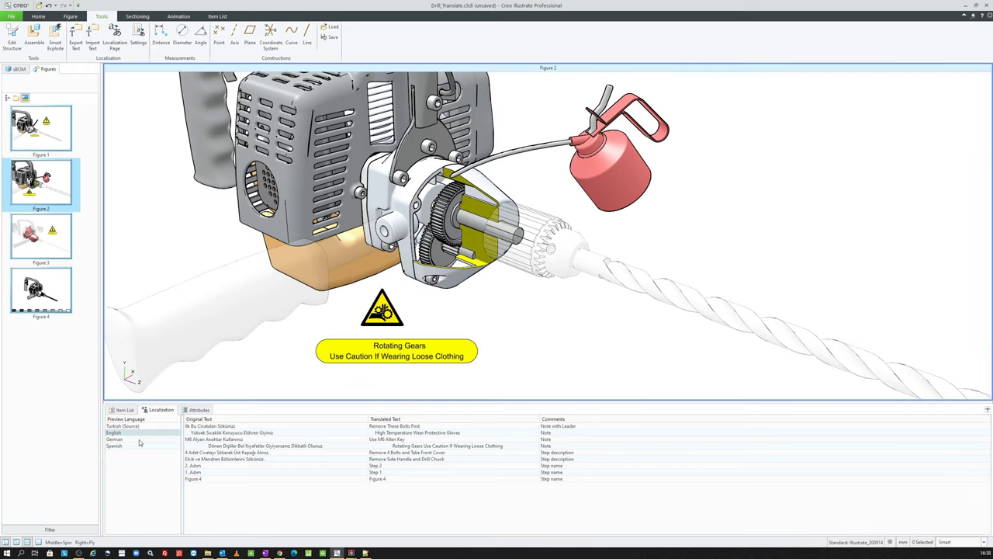
pyautogui.click(140, 428)
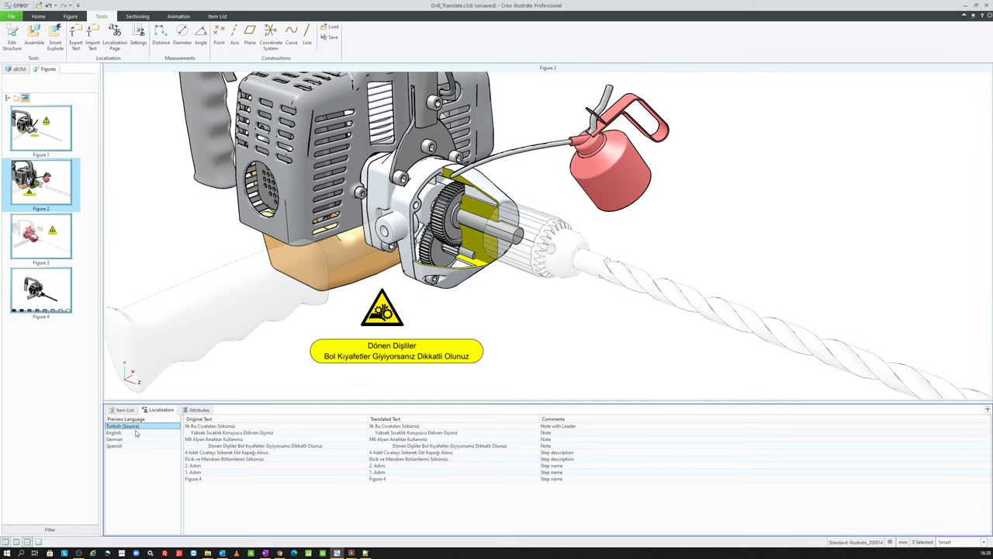
pyautogui.click(133, 434)
pyautogui.click(56, 235)
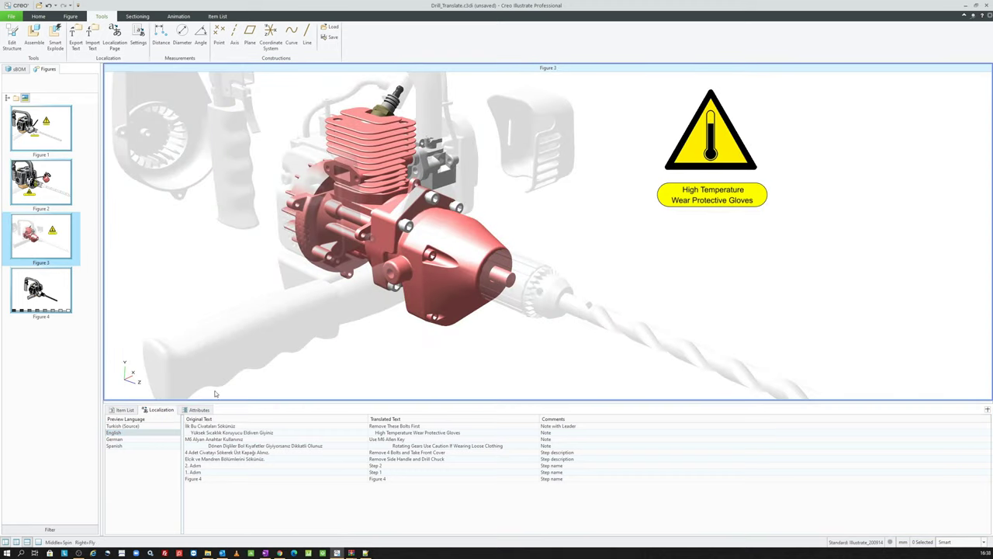
pyautogui.click(150, 426)
pyautogui.click(142, 432)
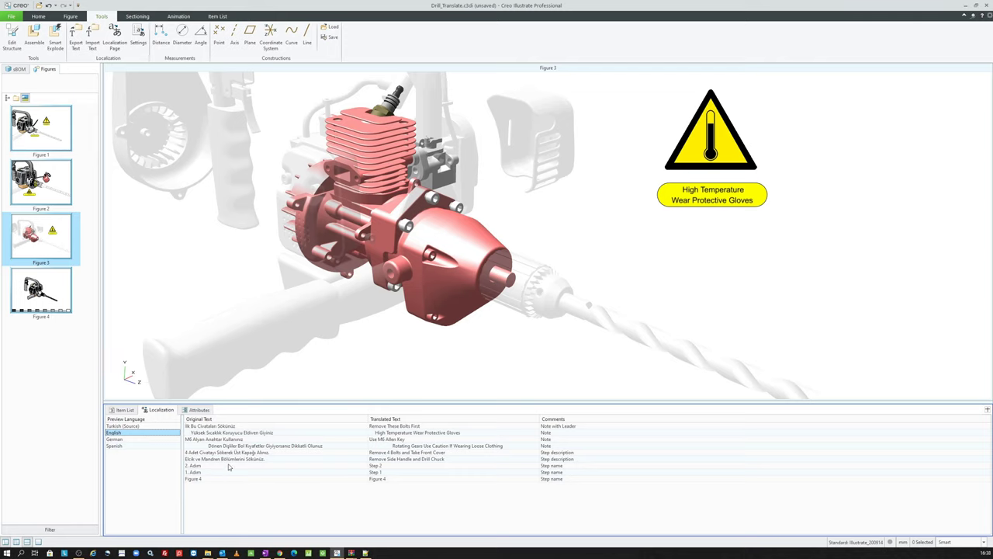
pyautogui.click(58, 290)
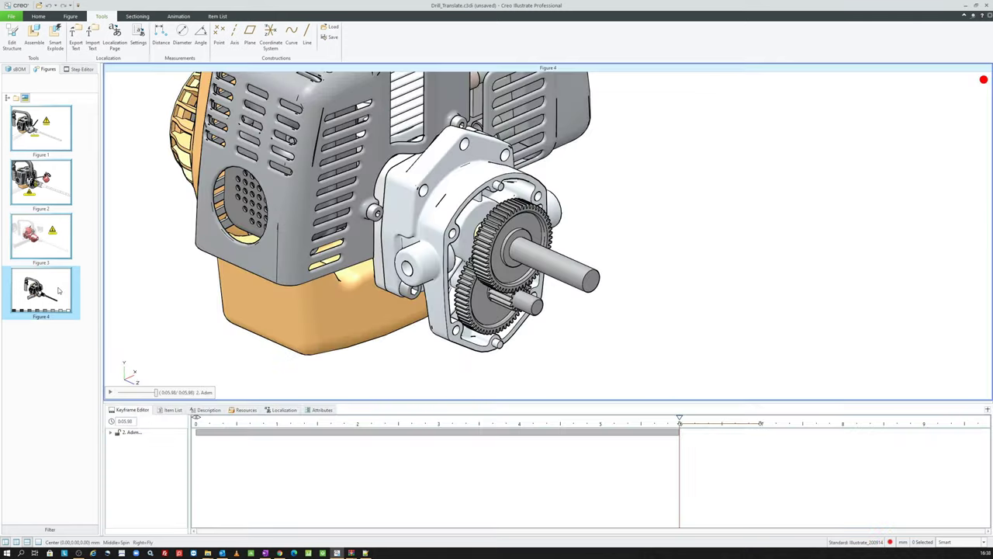
# Choose English in the Step Editor's Localization table and launch Preview Sequence for Figure 4
pyautogui.click(72, 70)
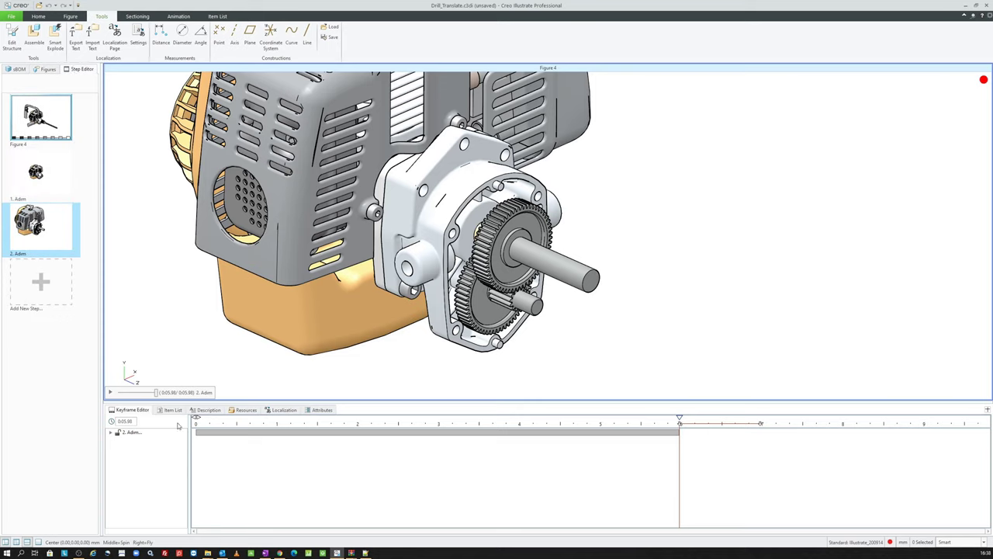
pyautogui.click(284, 411)
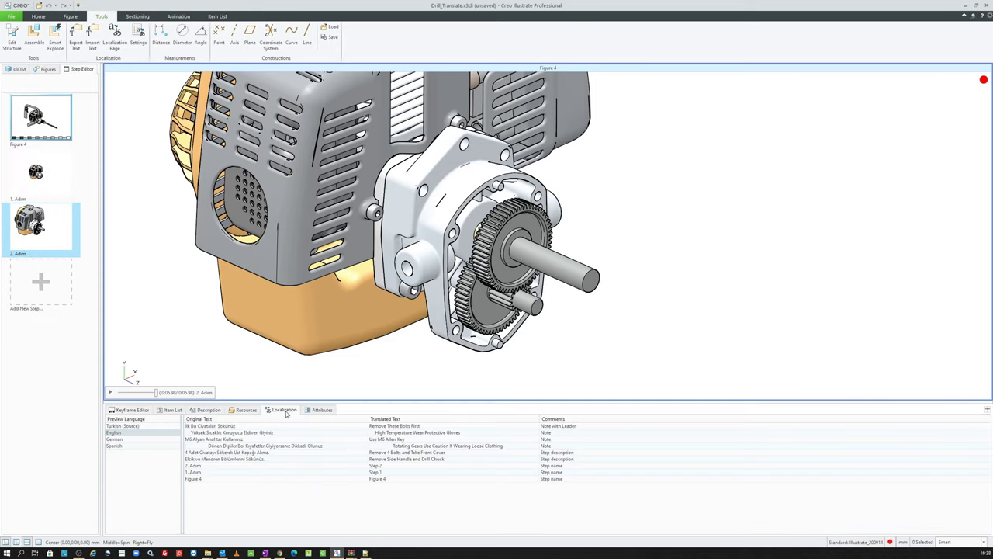
pyautogui.click(157, 432)
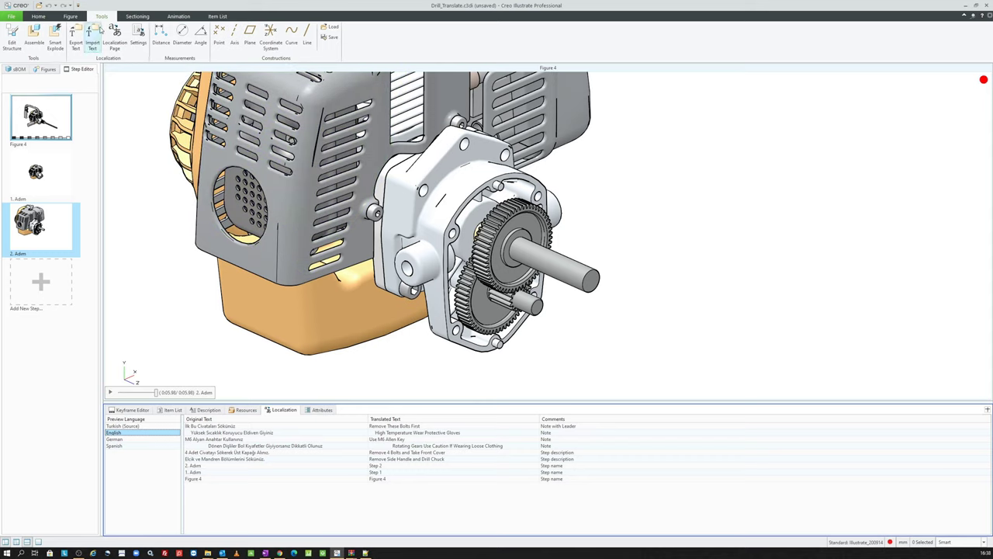
pyautogui.click(172, 20)
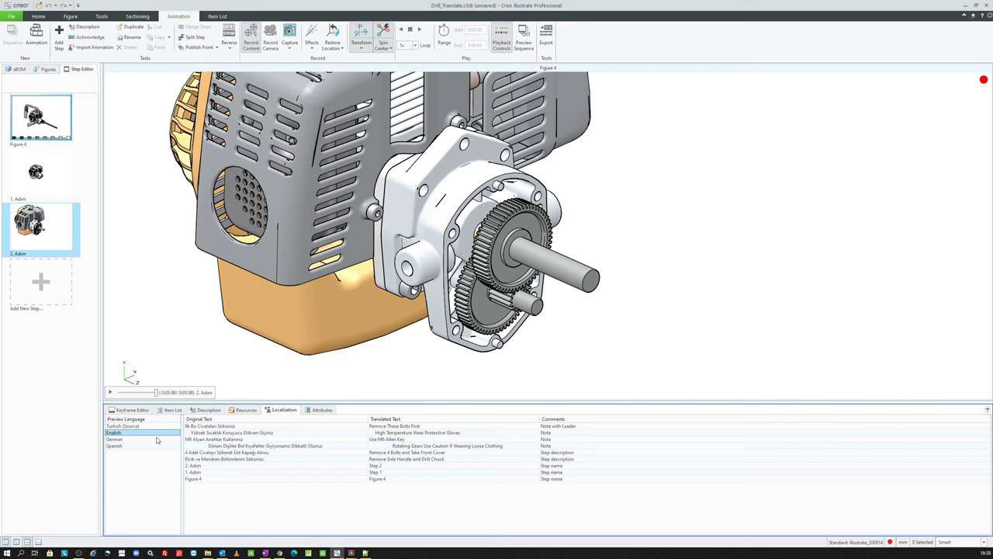
pyautogui.click(527, 48)
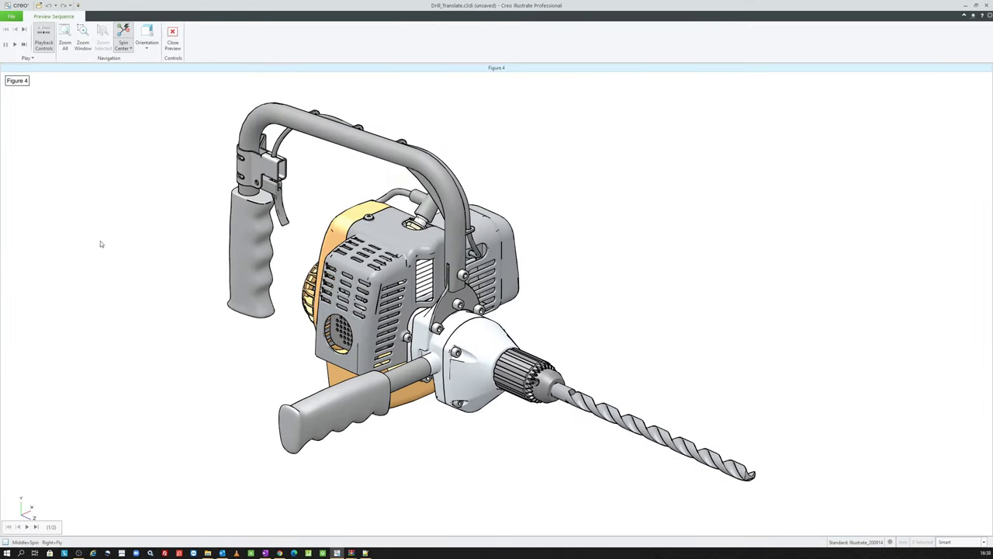
# Play both steps of the sequence with English captions, then close the preview
pyautogui.click(23, 526)
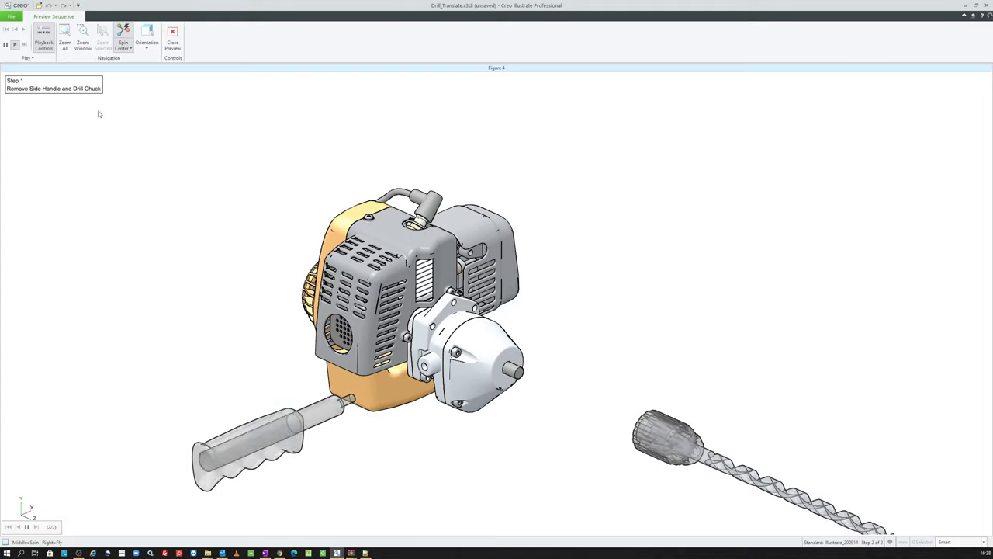
pyautogui.click(27, 526)
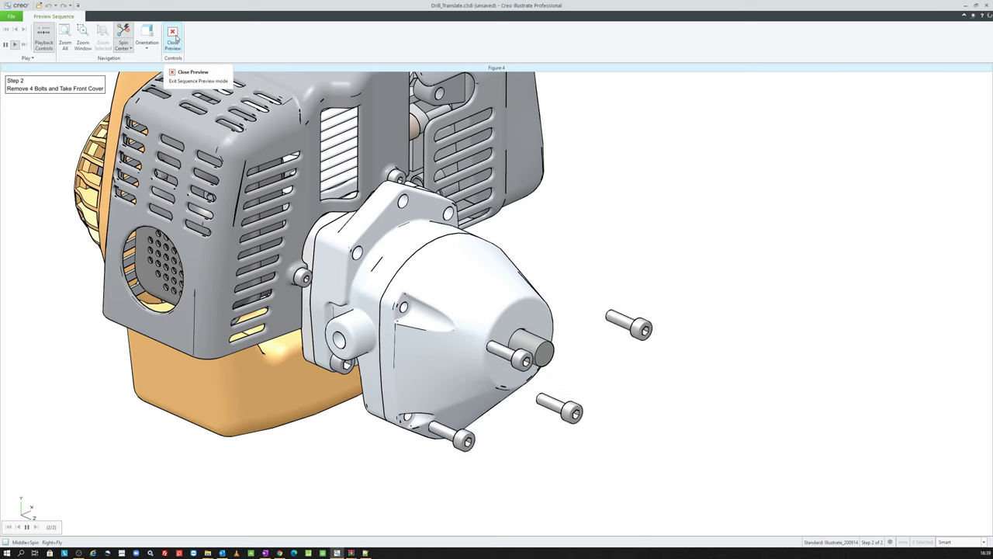
pyautogui.click(173, 38)
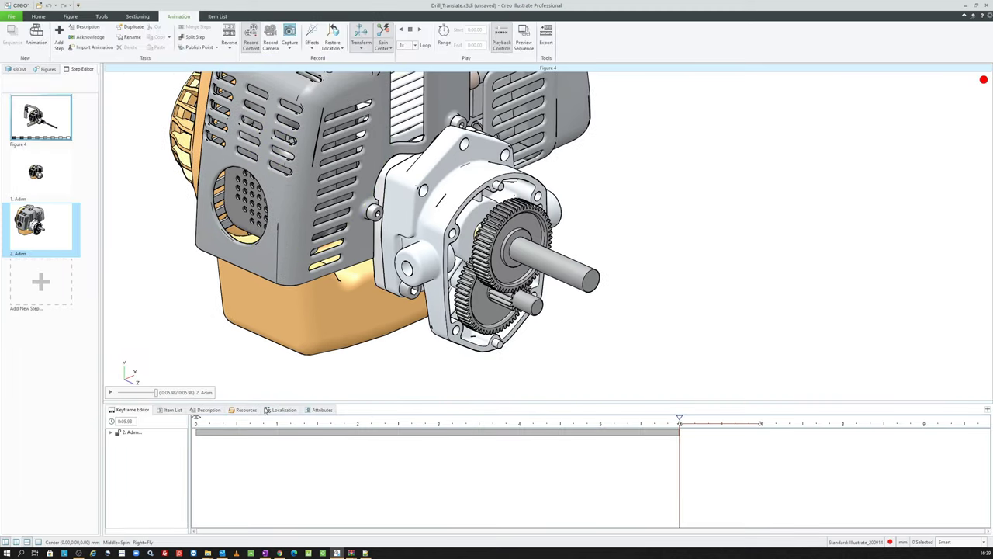
# Switch Localization to Turkish, preview and play the sequence again, then close it
pyautogui.click(282, 410)
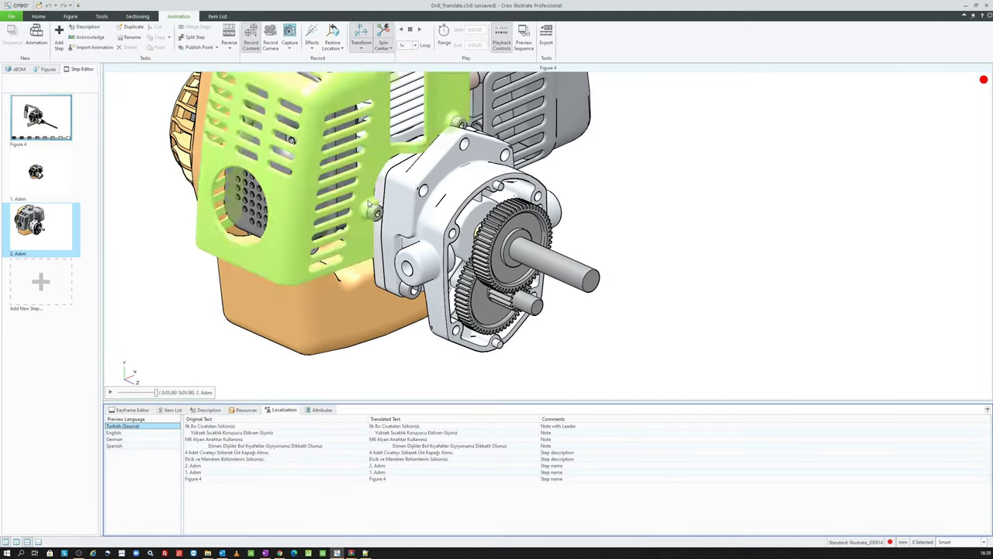
pyautogui.click(524, 39)
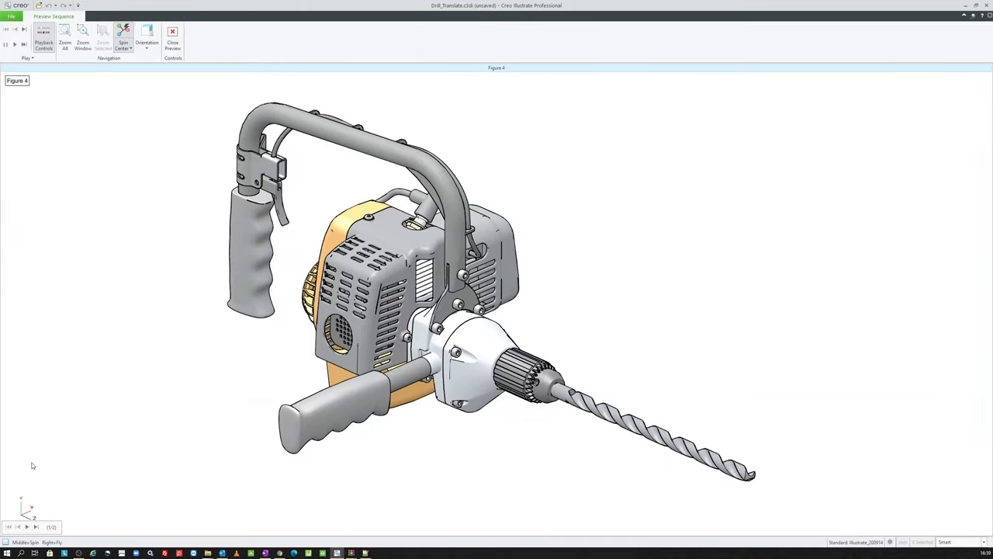
pyautogui.click(29, 526)
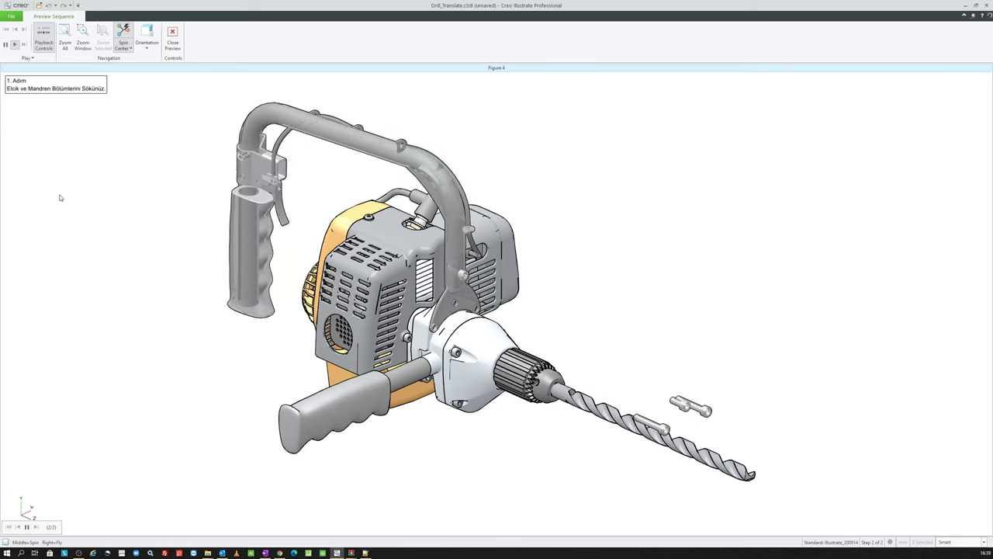
pyautogui.click(173, 35)
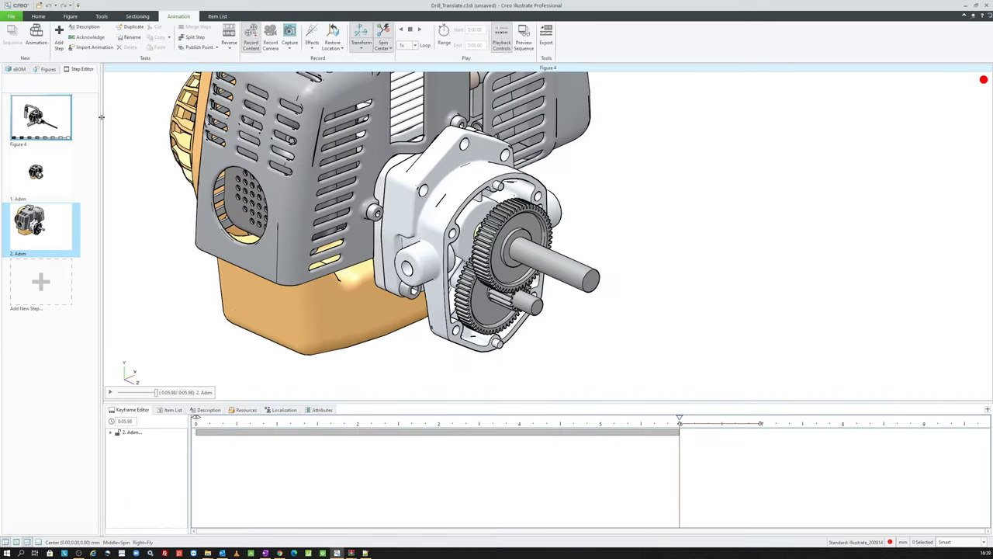
# Return to Figure 1 in the Figures list and hide the bottom panel for a full-height view
pyautogui.click(45, 69)
pyautogui.click(53, 127)
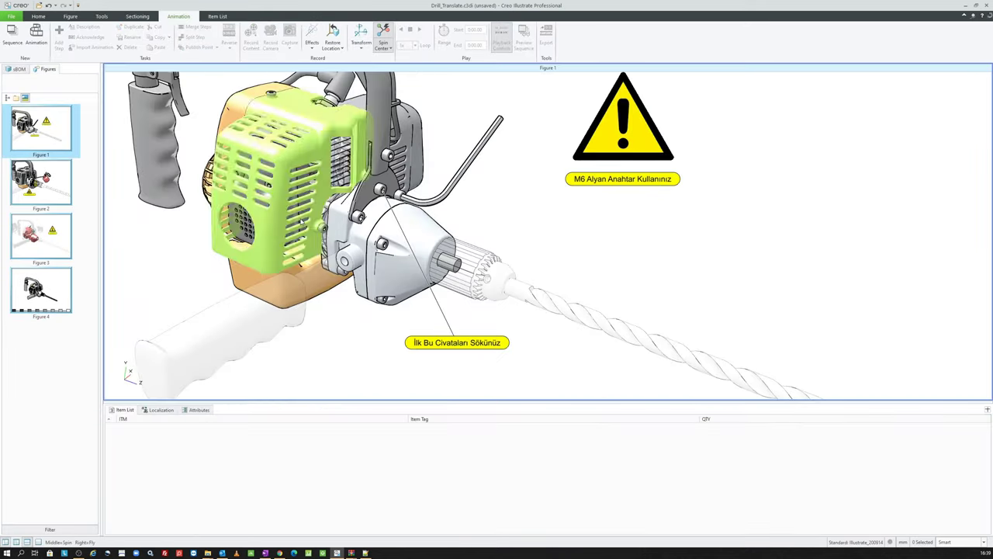
pyautogui.click(27, 542)
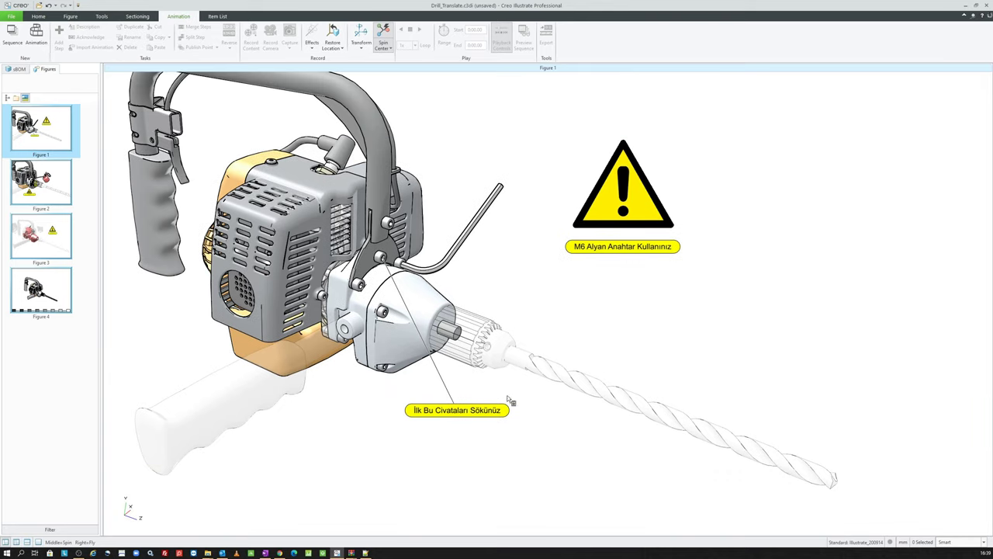